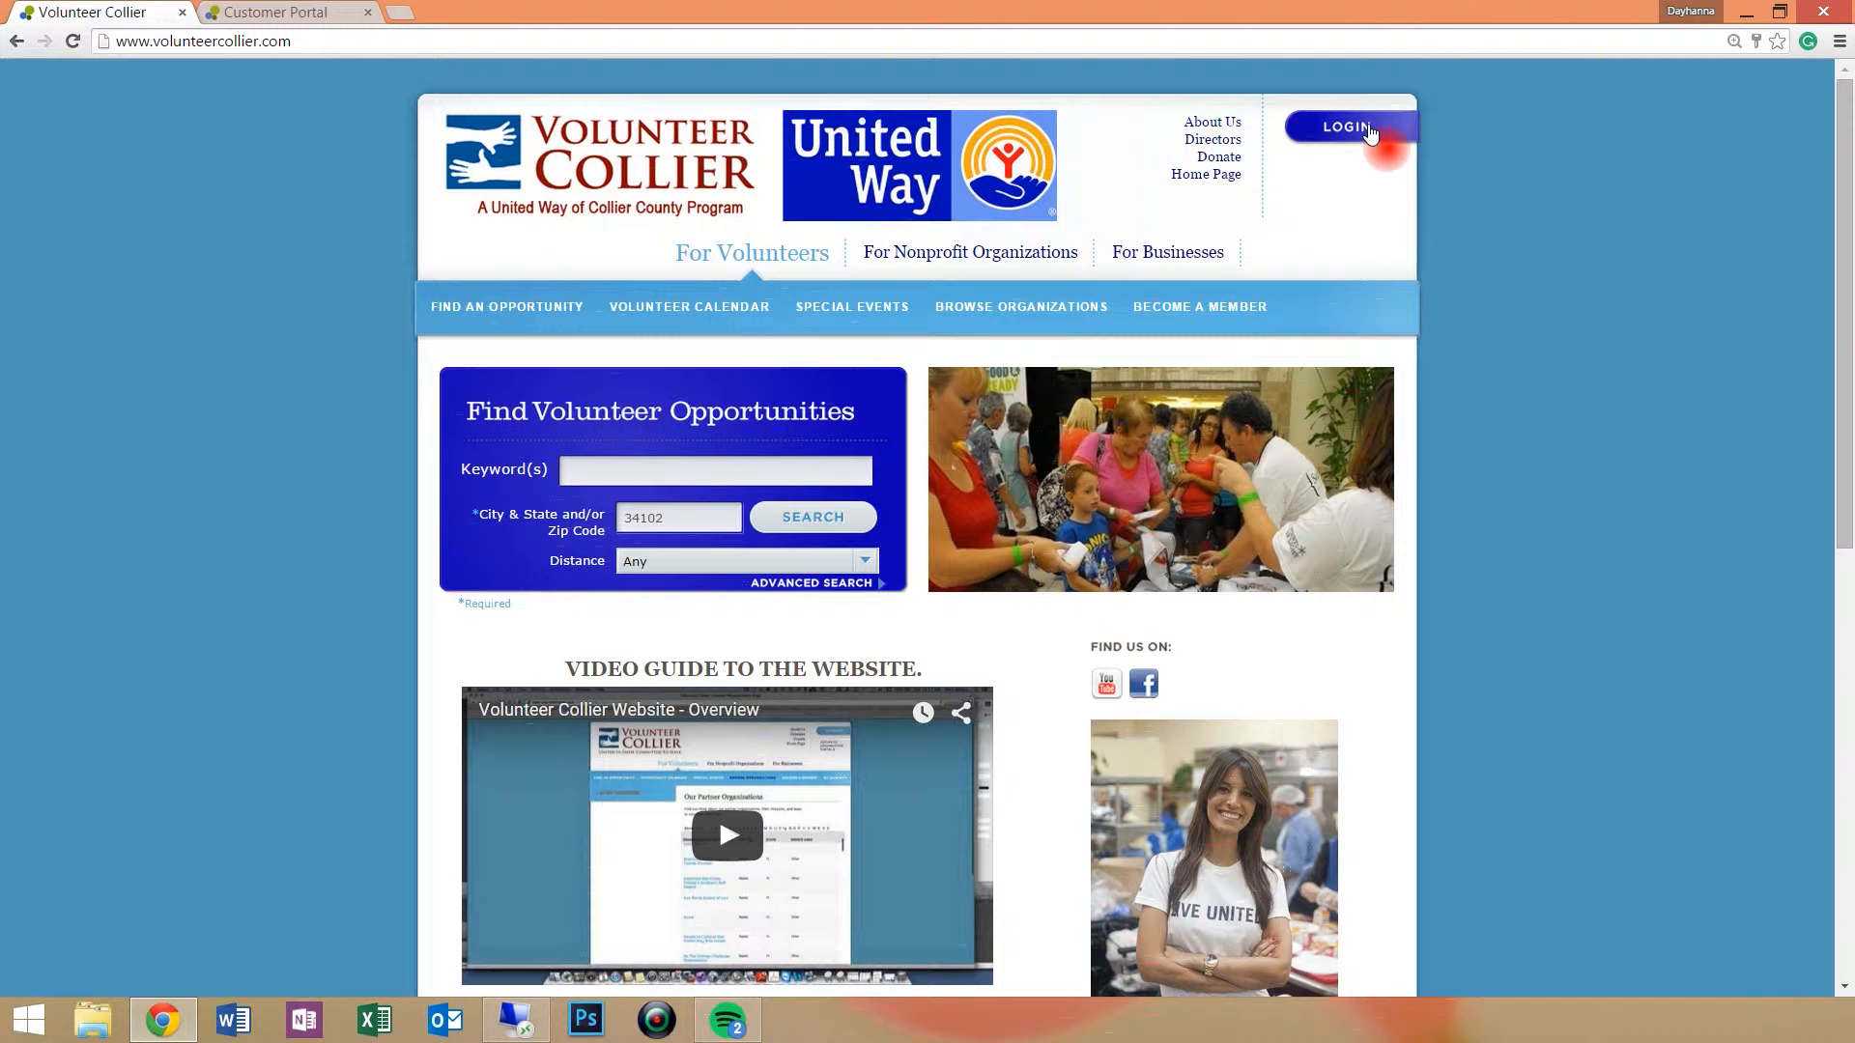
# Log in to the organization's account with the saved credentials and start creating a volunteer opportunity.
pyautogui.click(1371, 133)
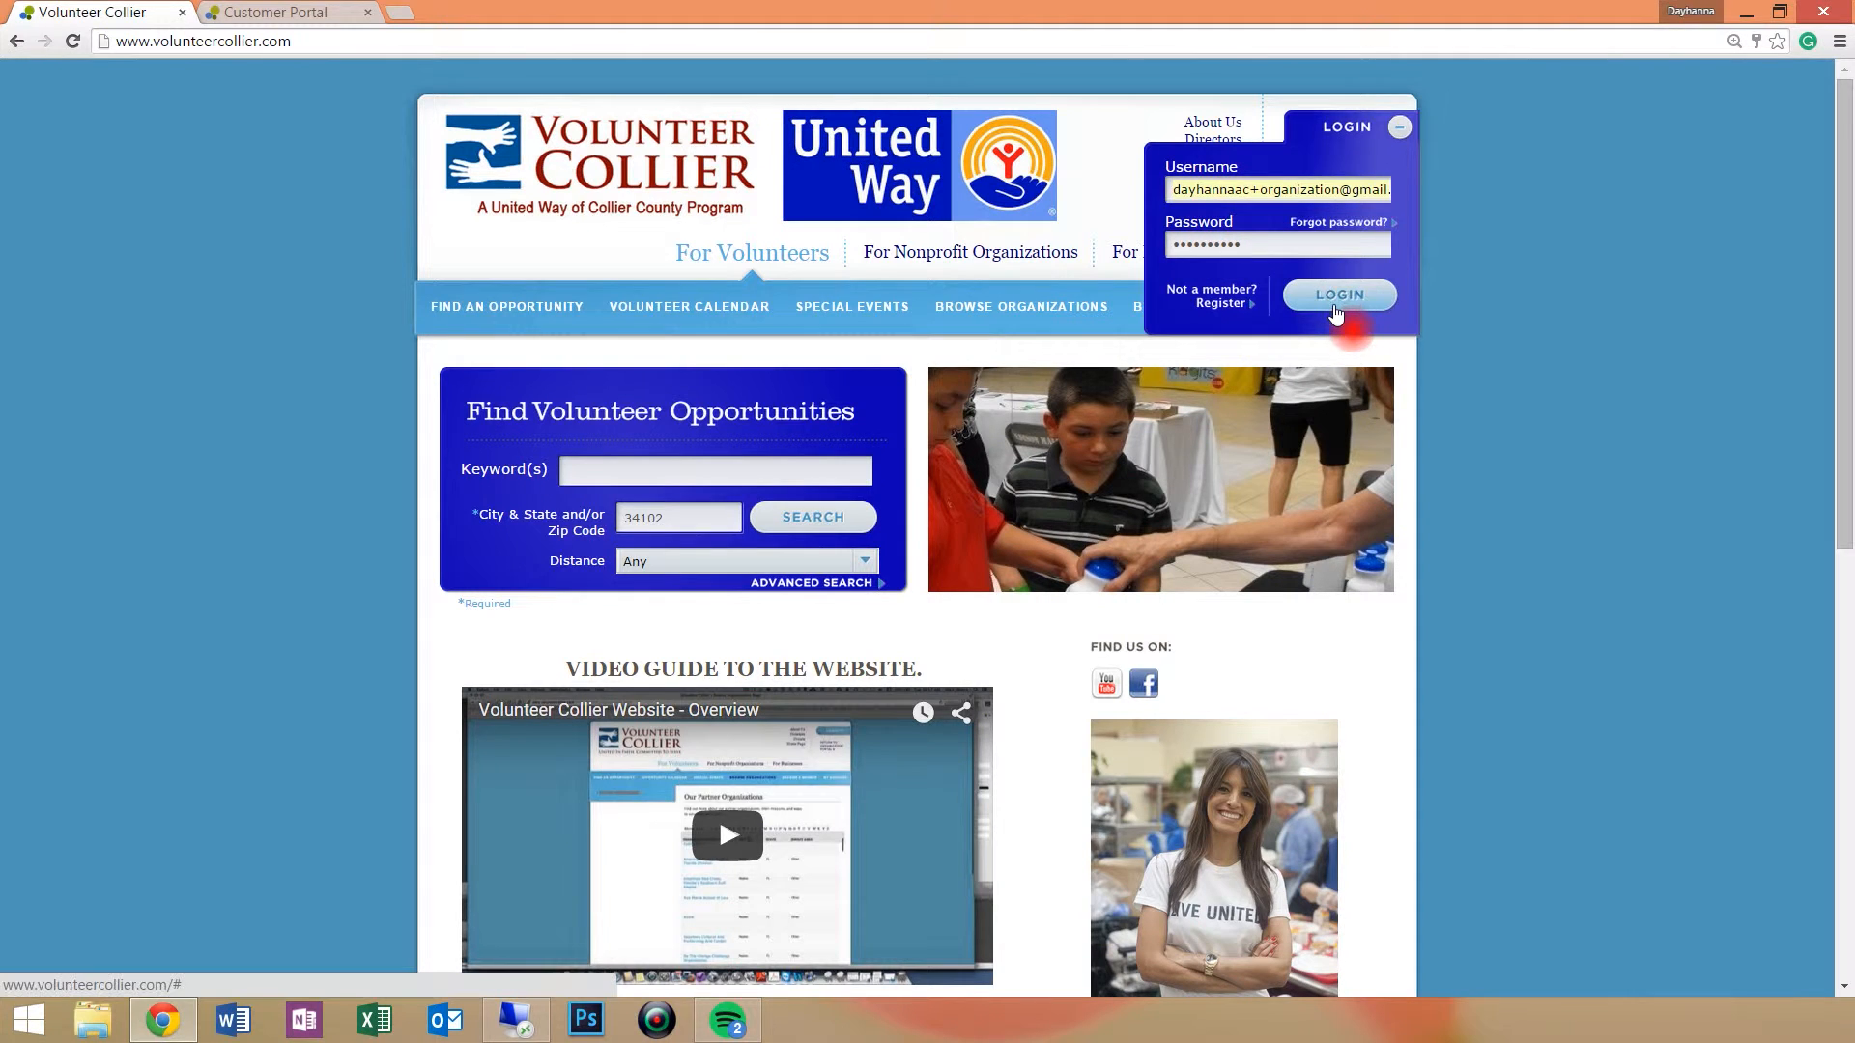
pyautogui.click(1339, 295)
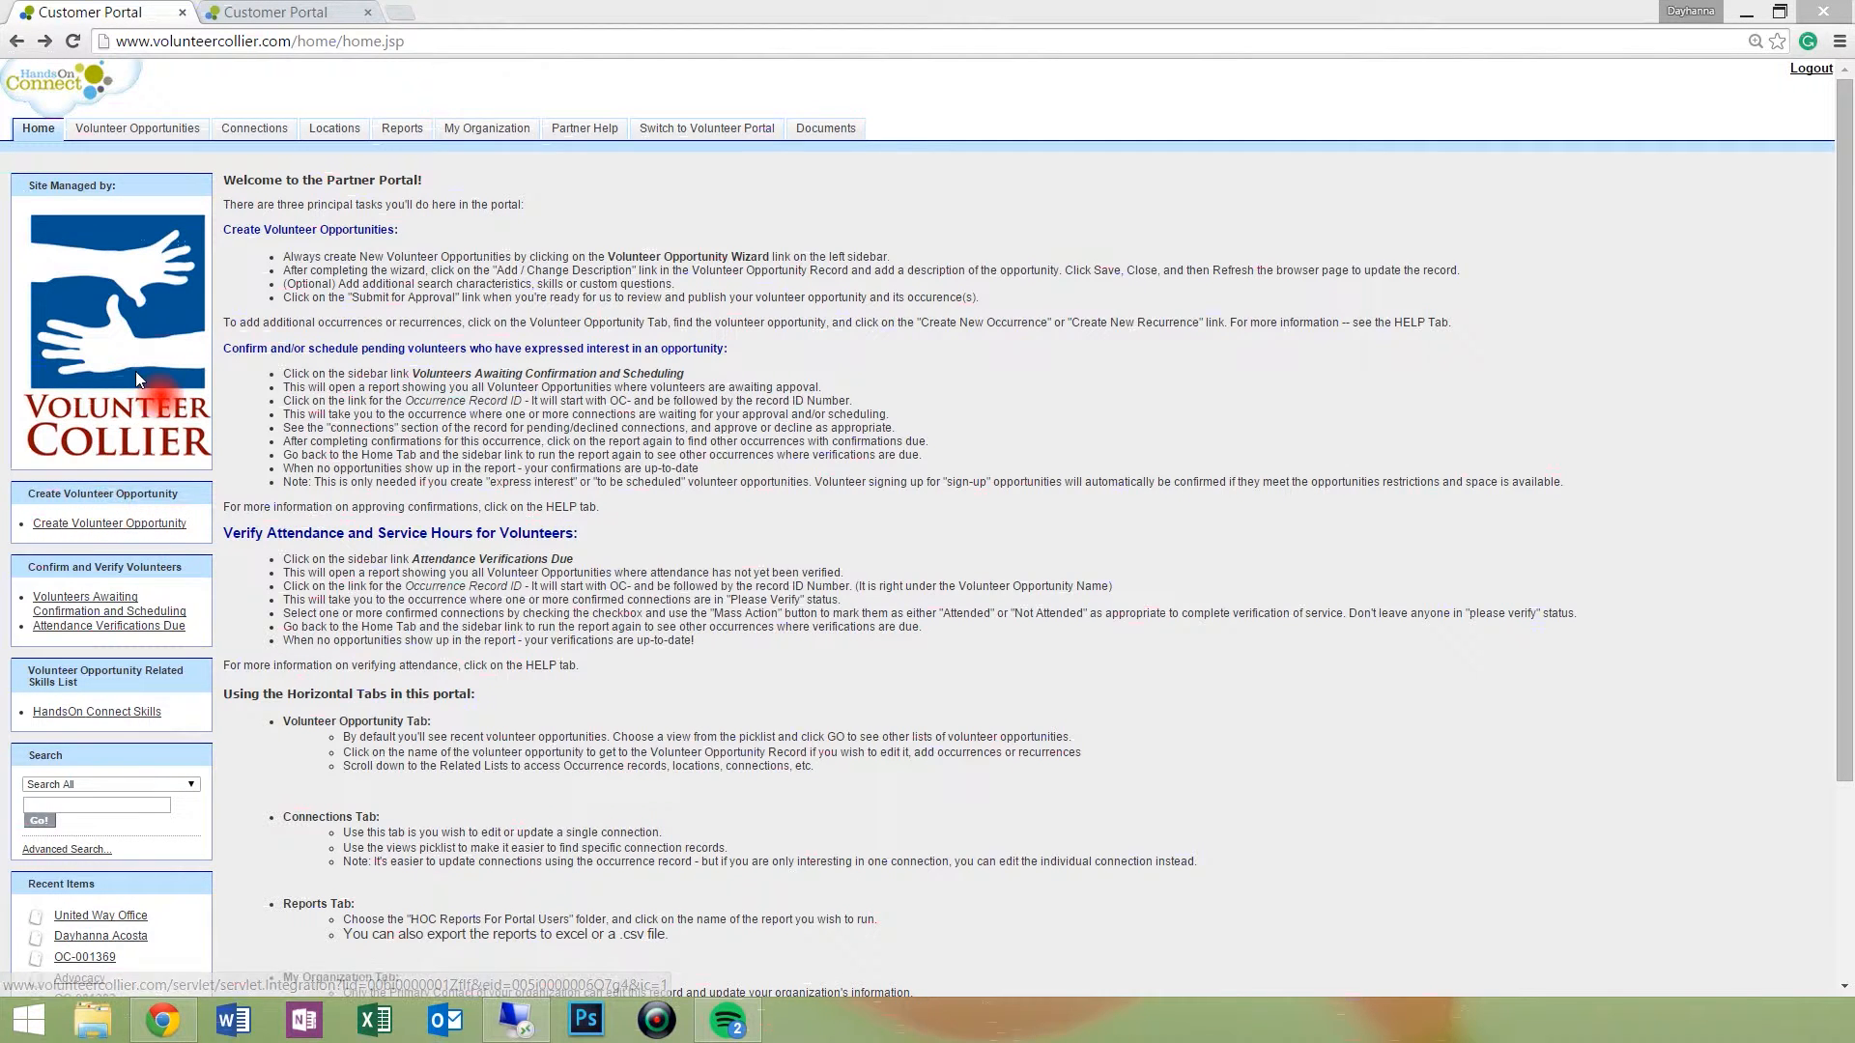
pyautogui.click(135, 526)
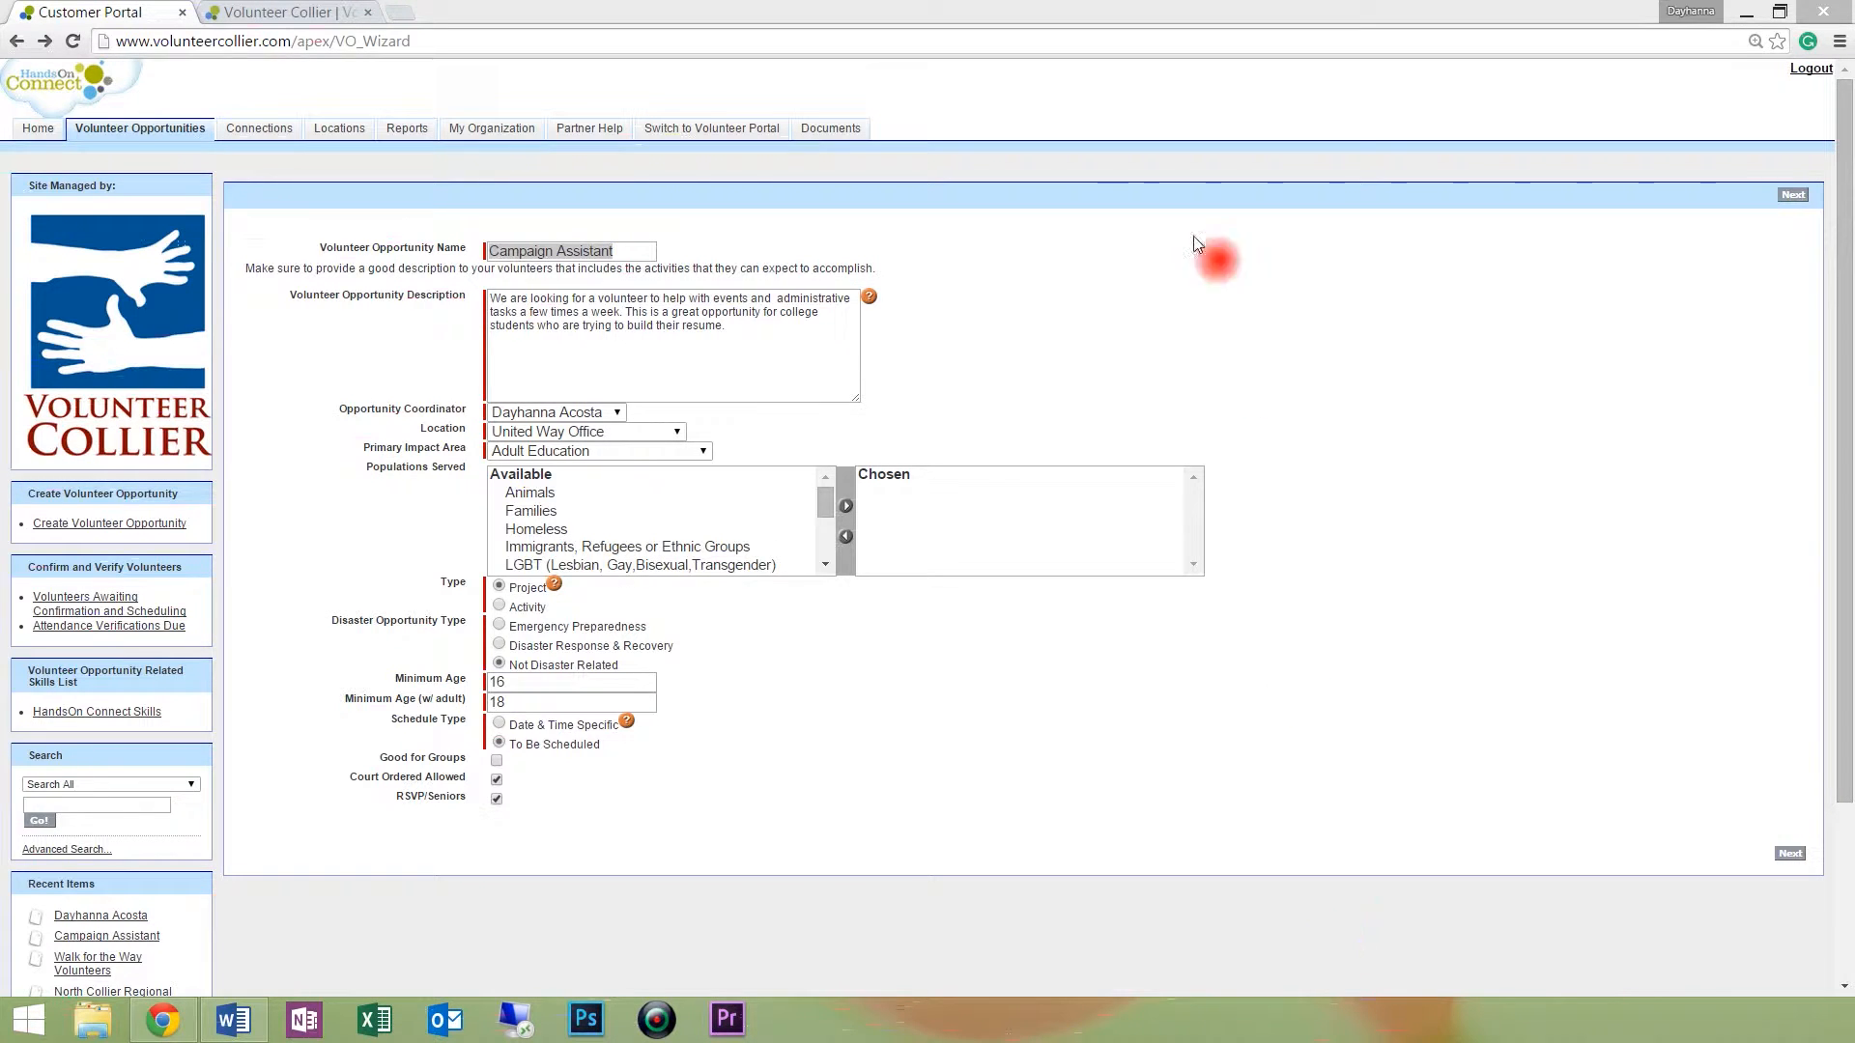
# Search the public Volunteer Collier site for opportunities near zip code 34102, review the results list, and return to the opportunity form.
pyautogui.click(309, 10)
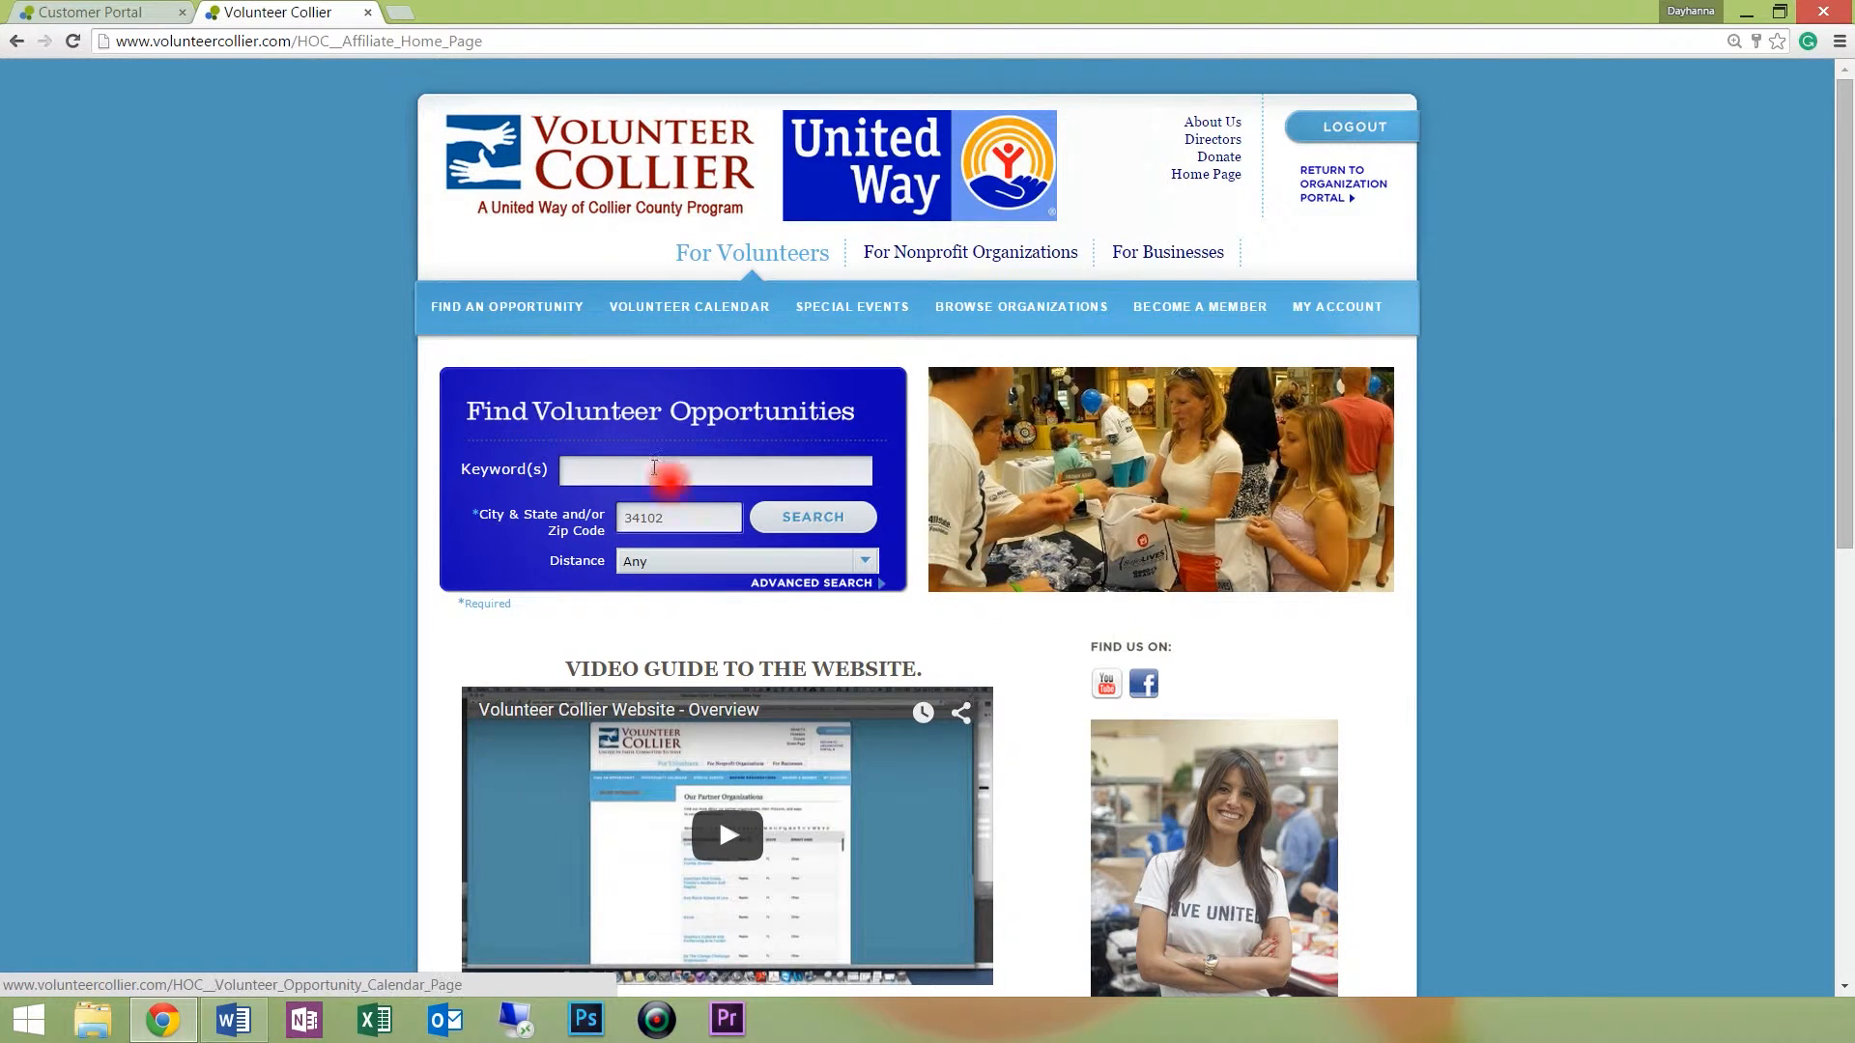
pyautogui.moveTo(607, 539); pyautogui.dragTo(541, 536)
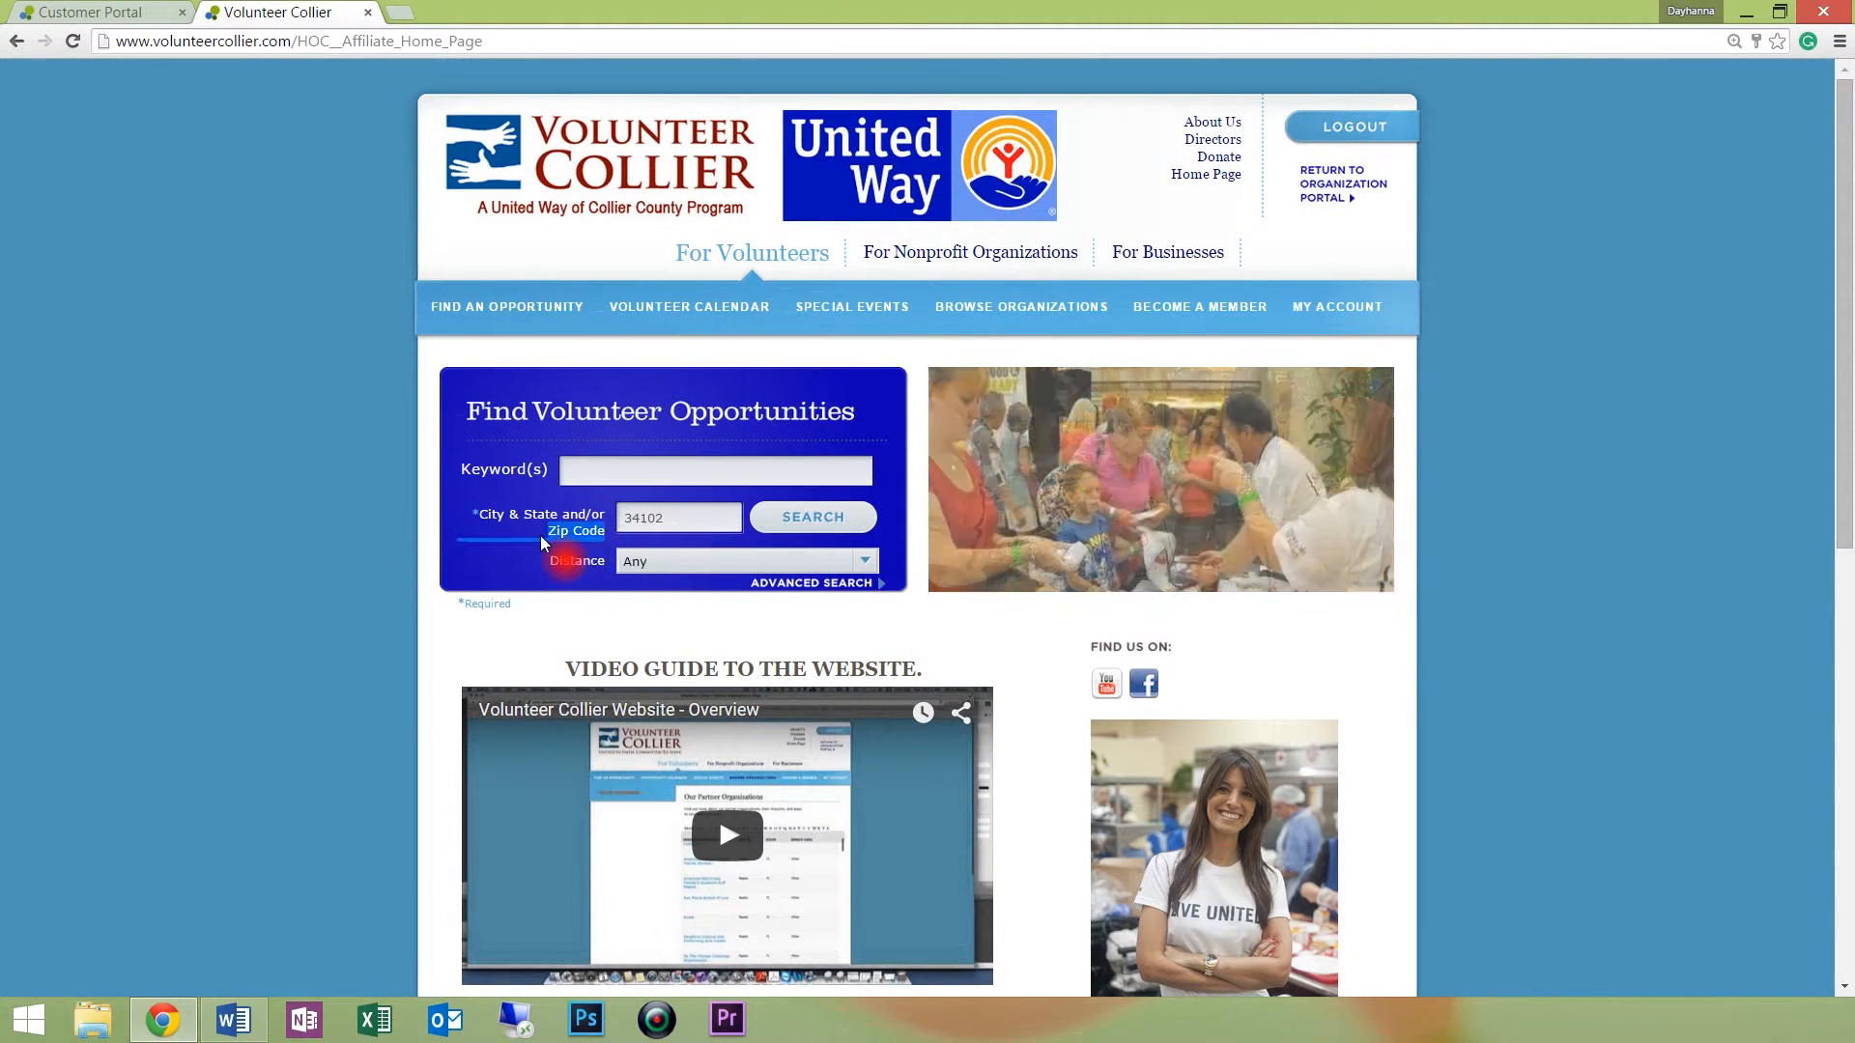
pyautogui.click(584, 473)
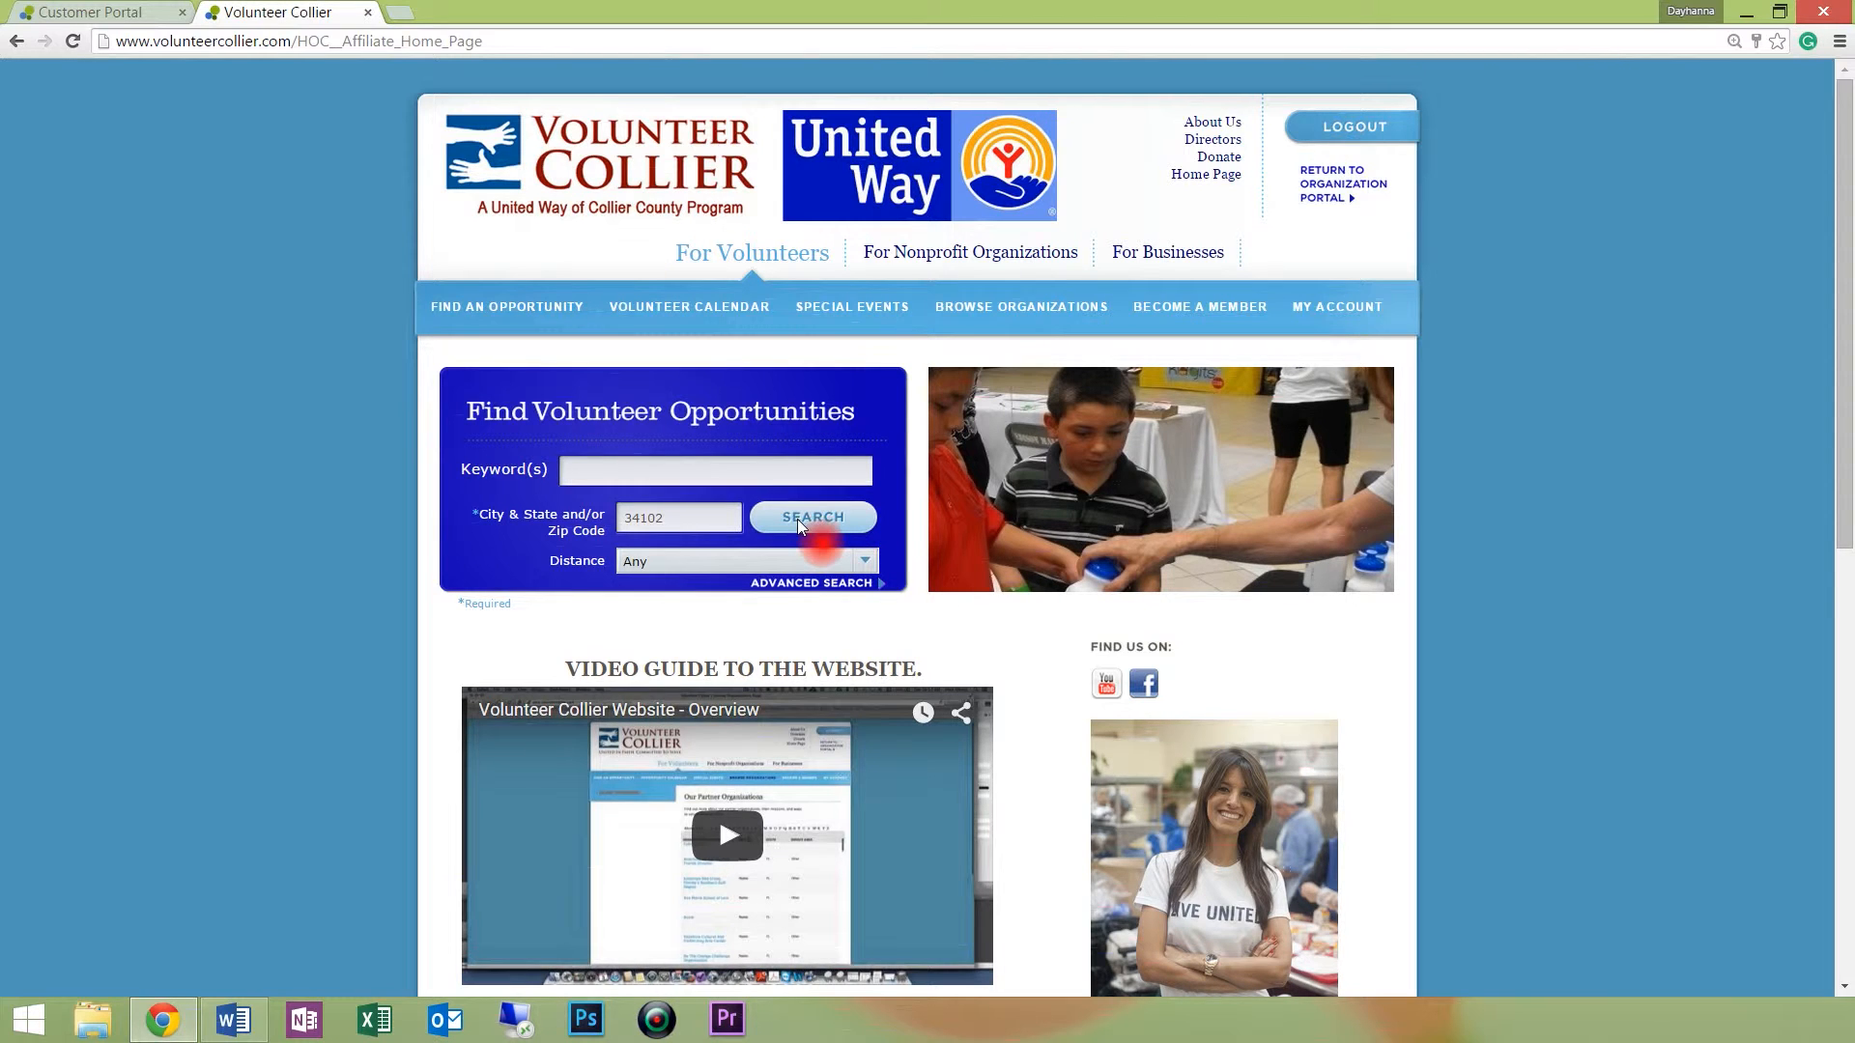
pyautogui.click(798, 524)
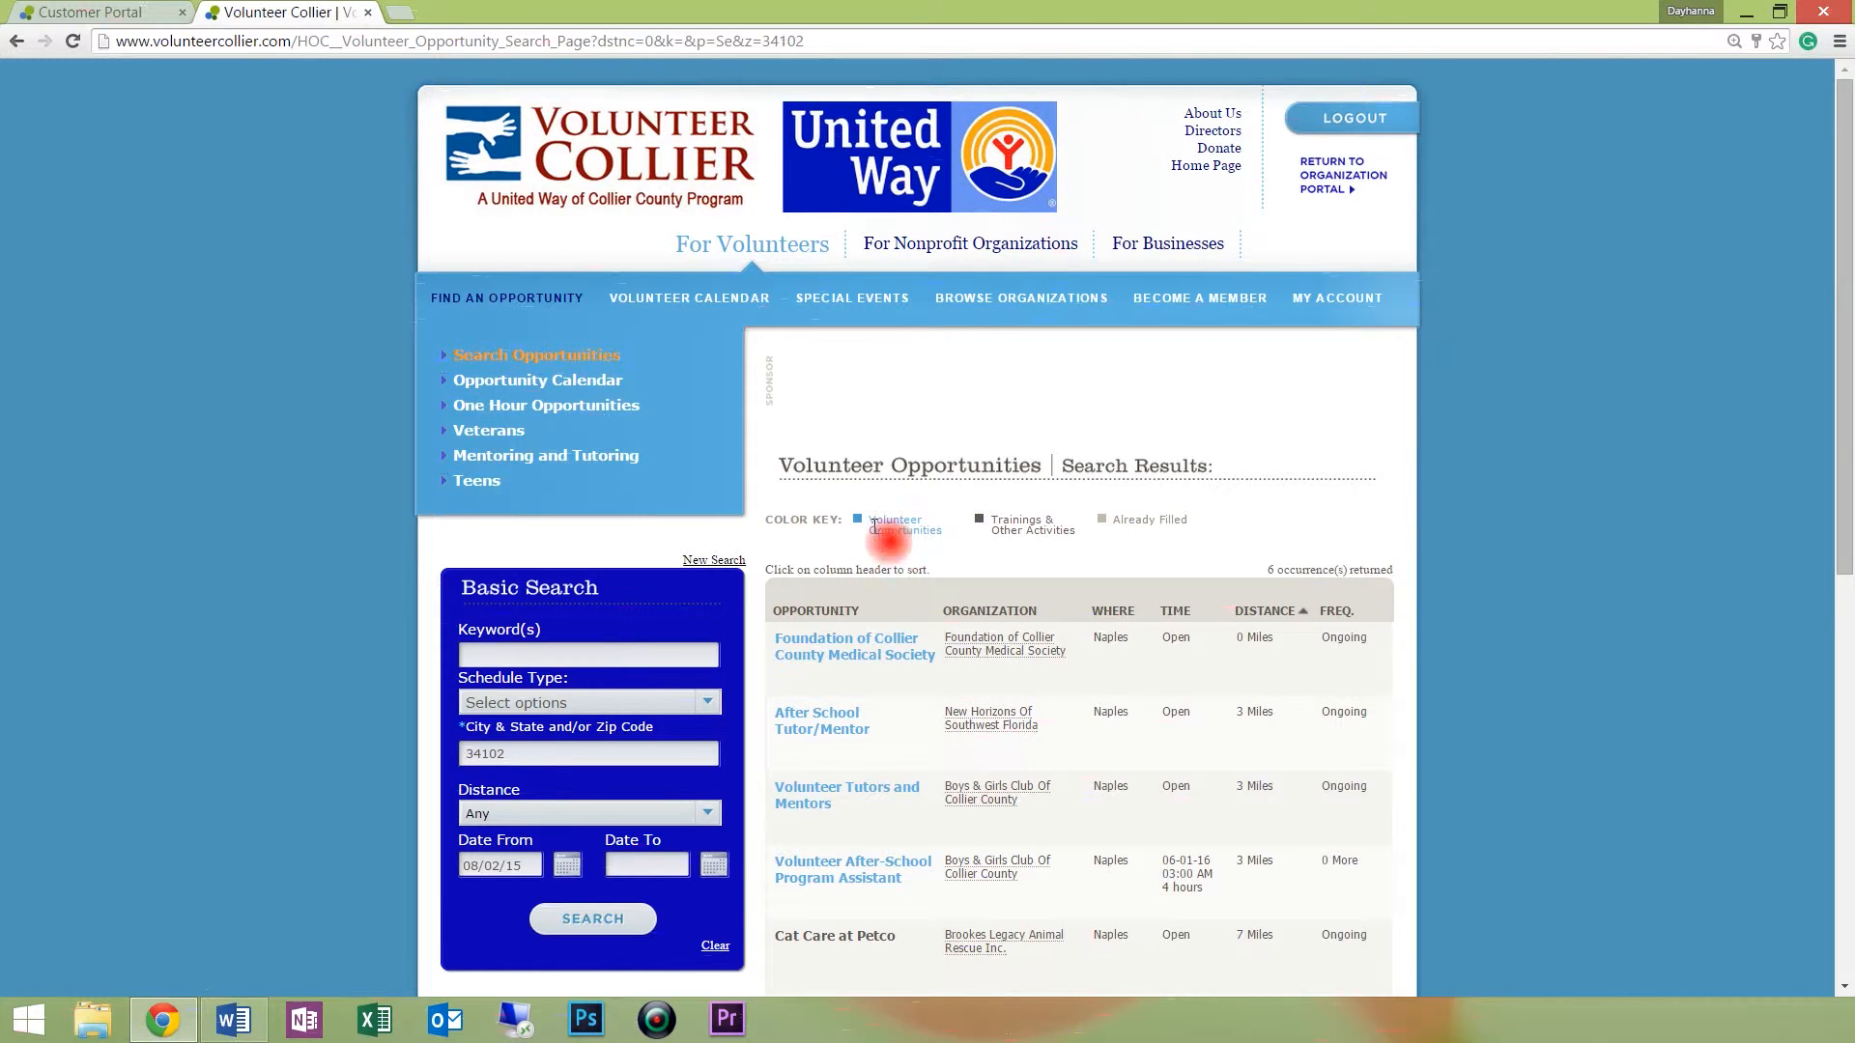
pyautogui.scroll(-1, 880, 570)
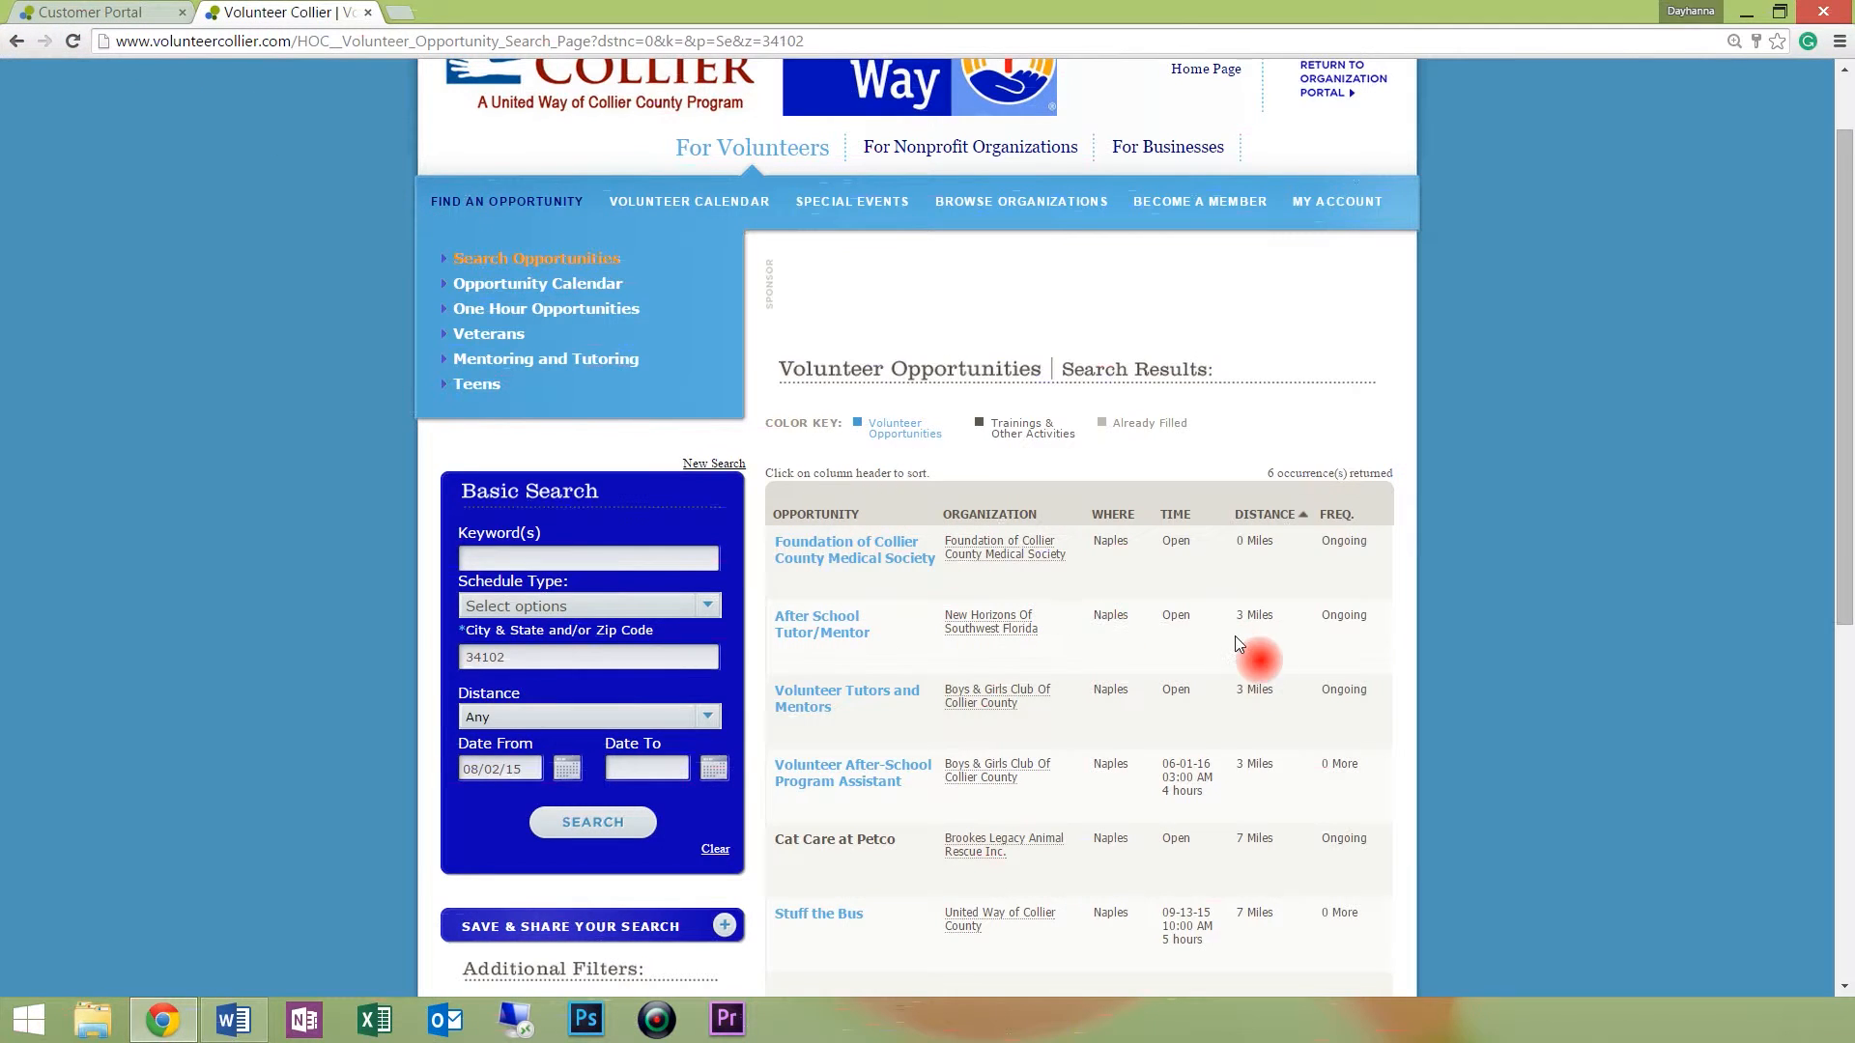
pyautogui.scroll(-1, 1117, 514)
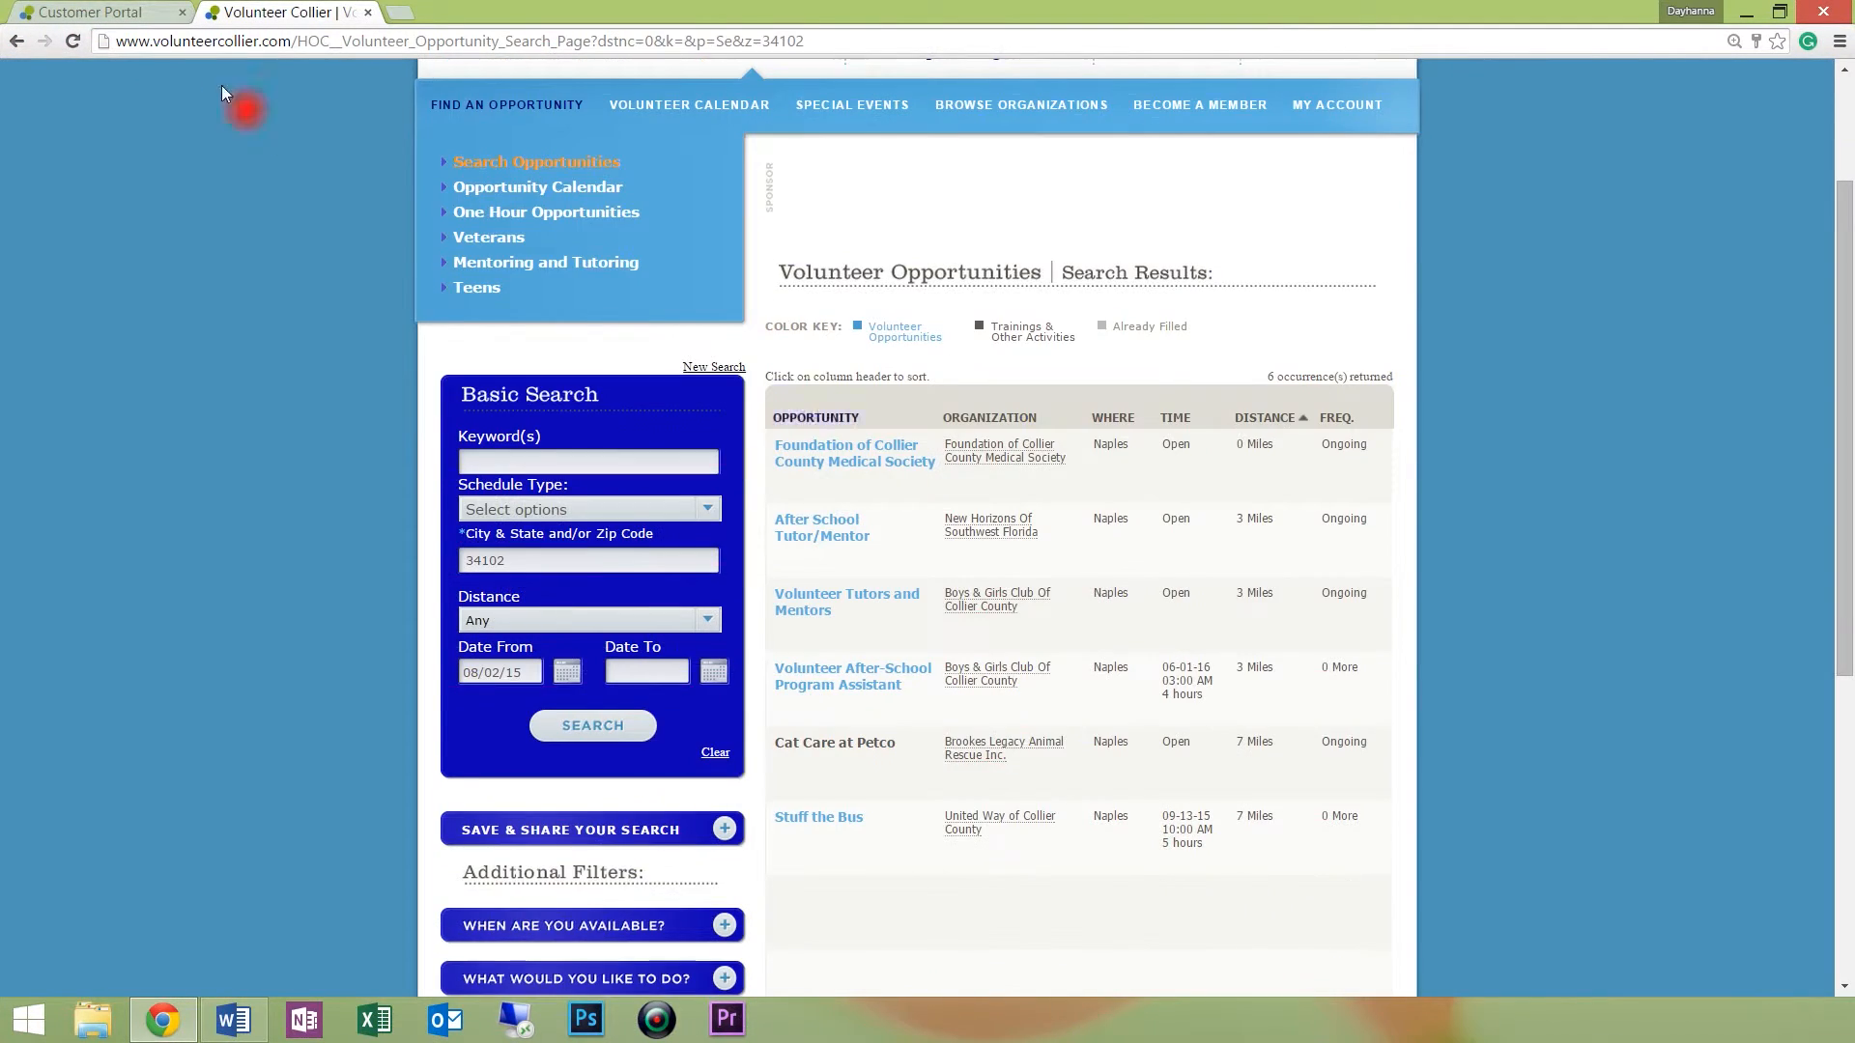
pyautogui.click(113, 13)
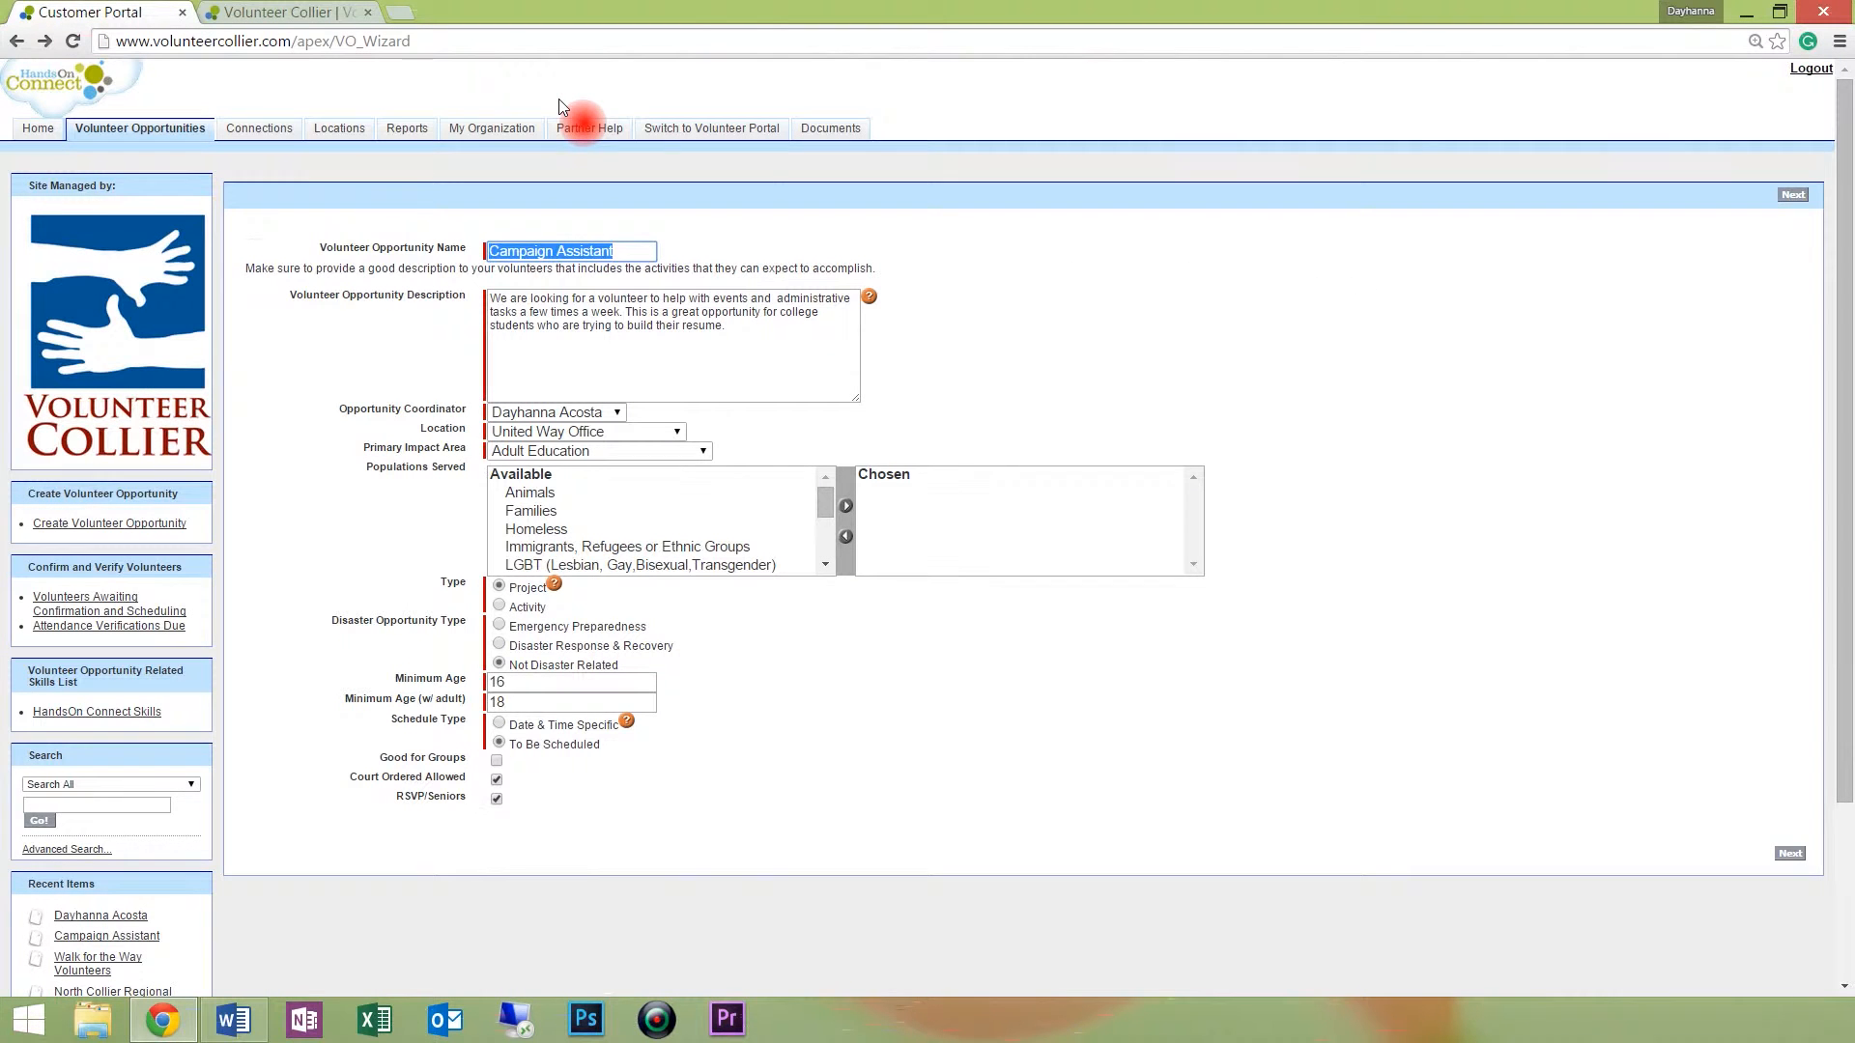
pyautogui.click(633, 251)
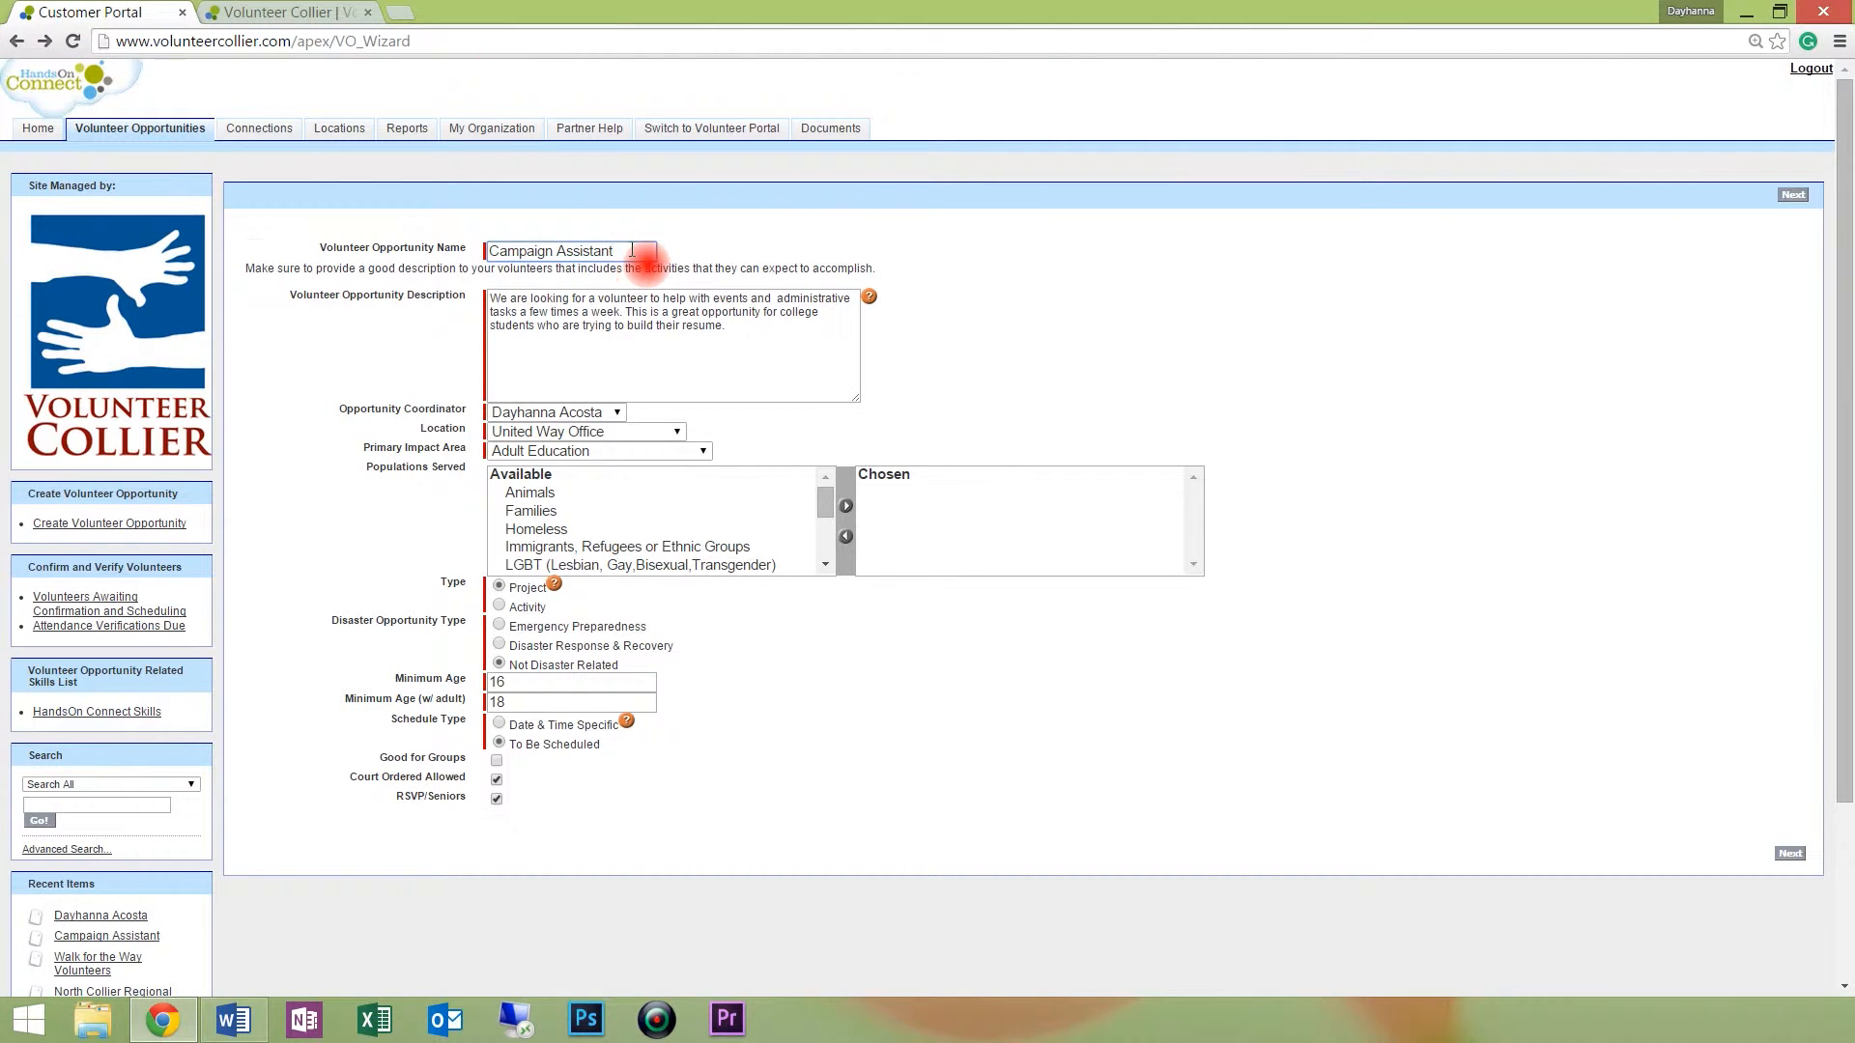
pyautogui.moveTo(633, 249); pyautogui.dragTo(415, 277)
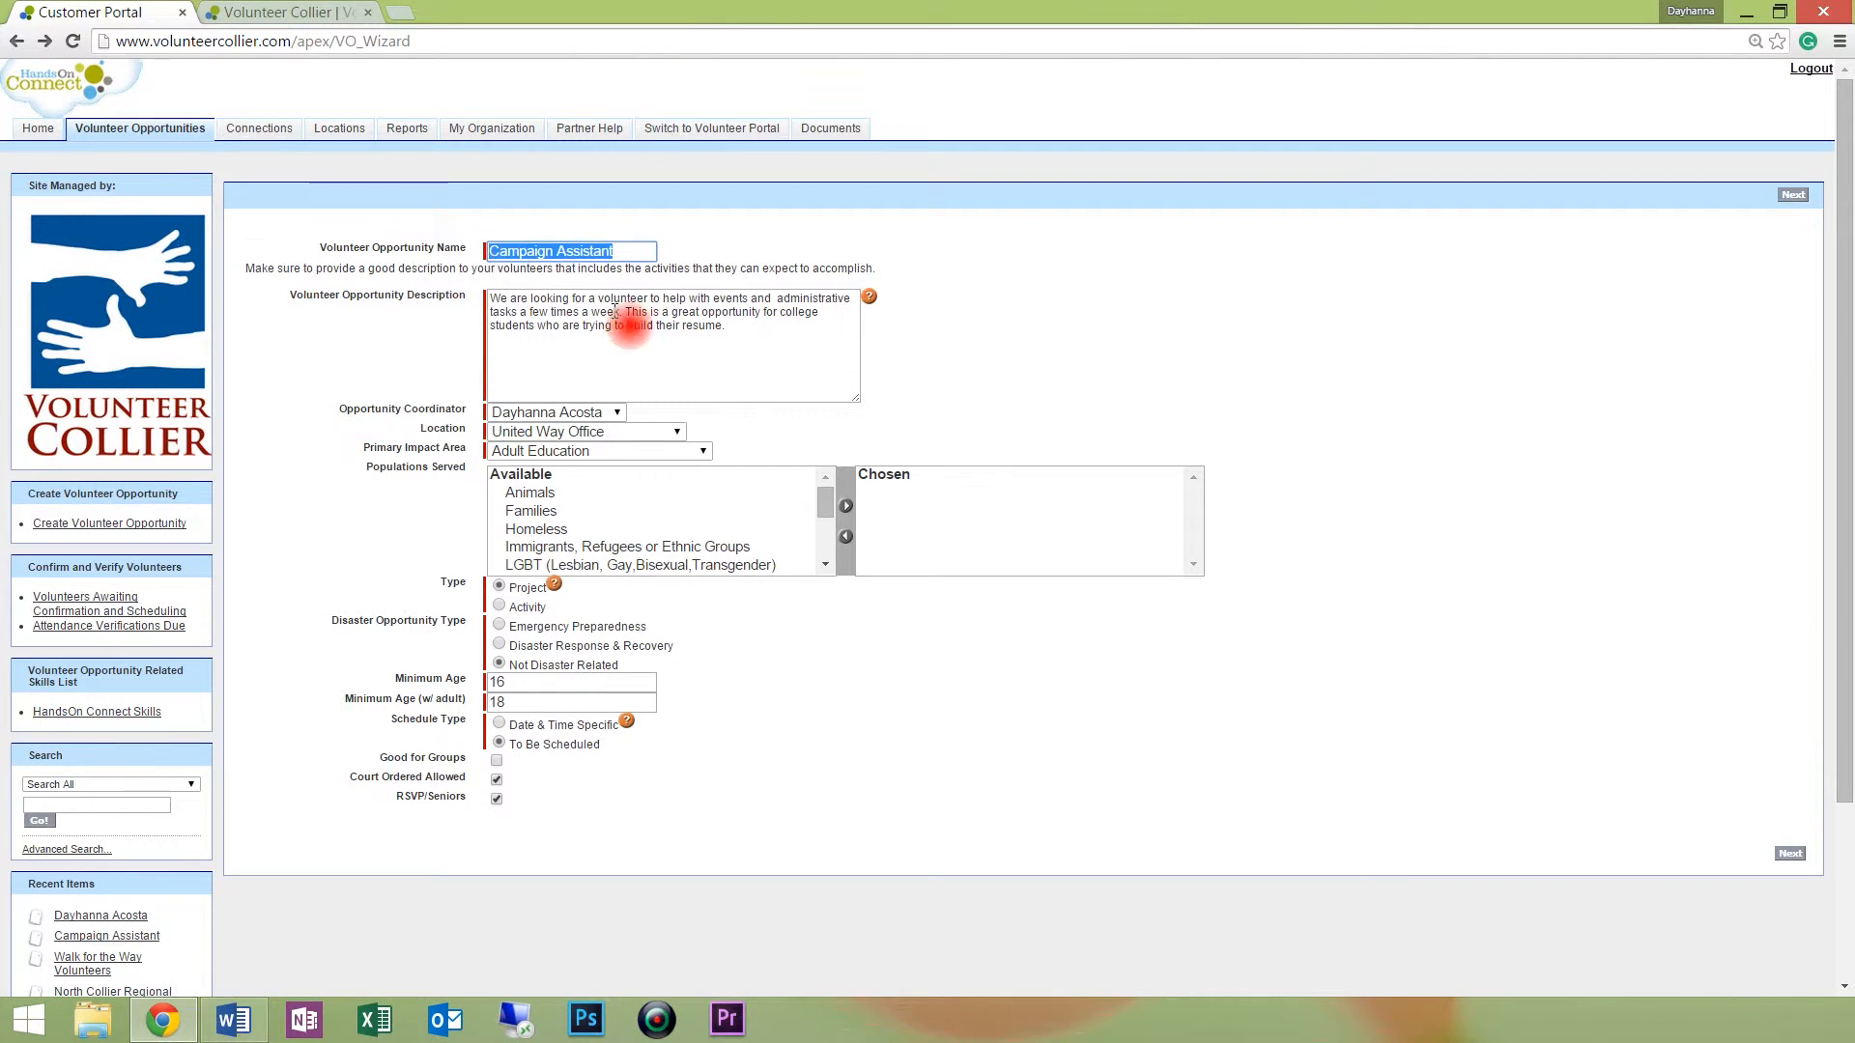
pyautogui.click(666, 325)
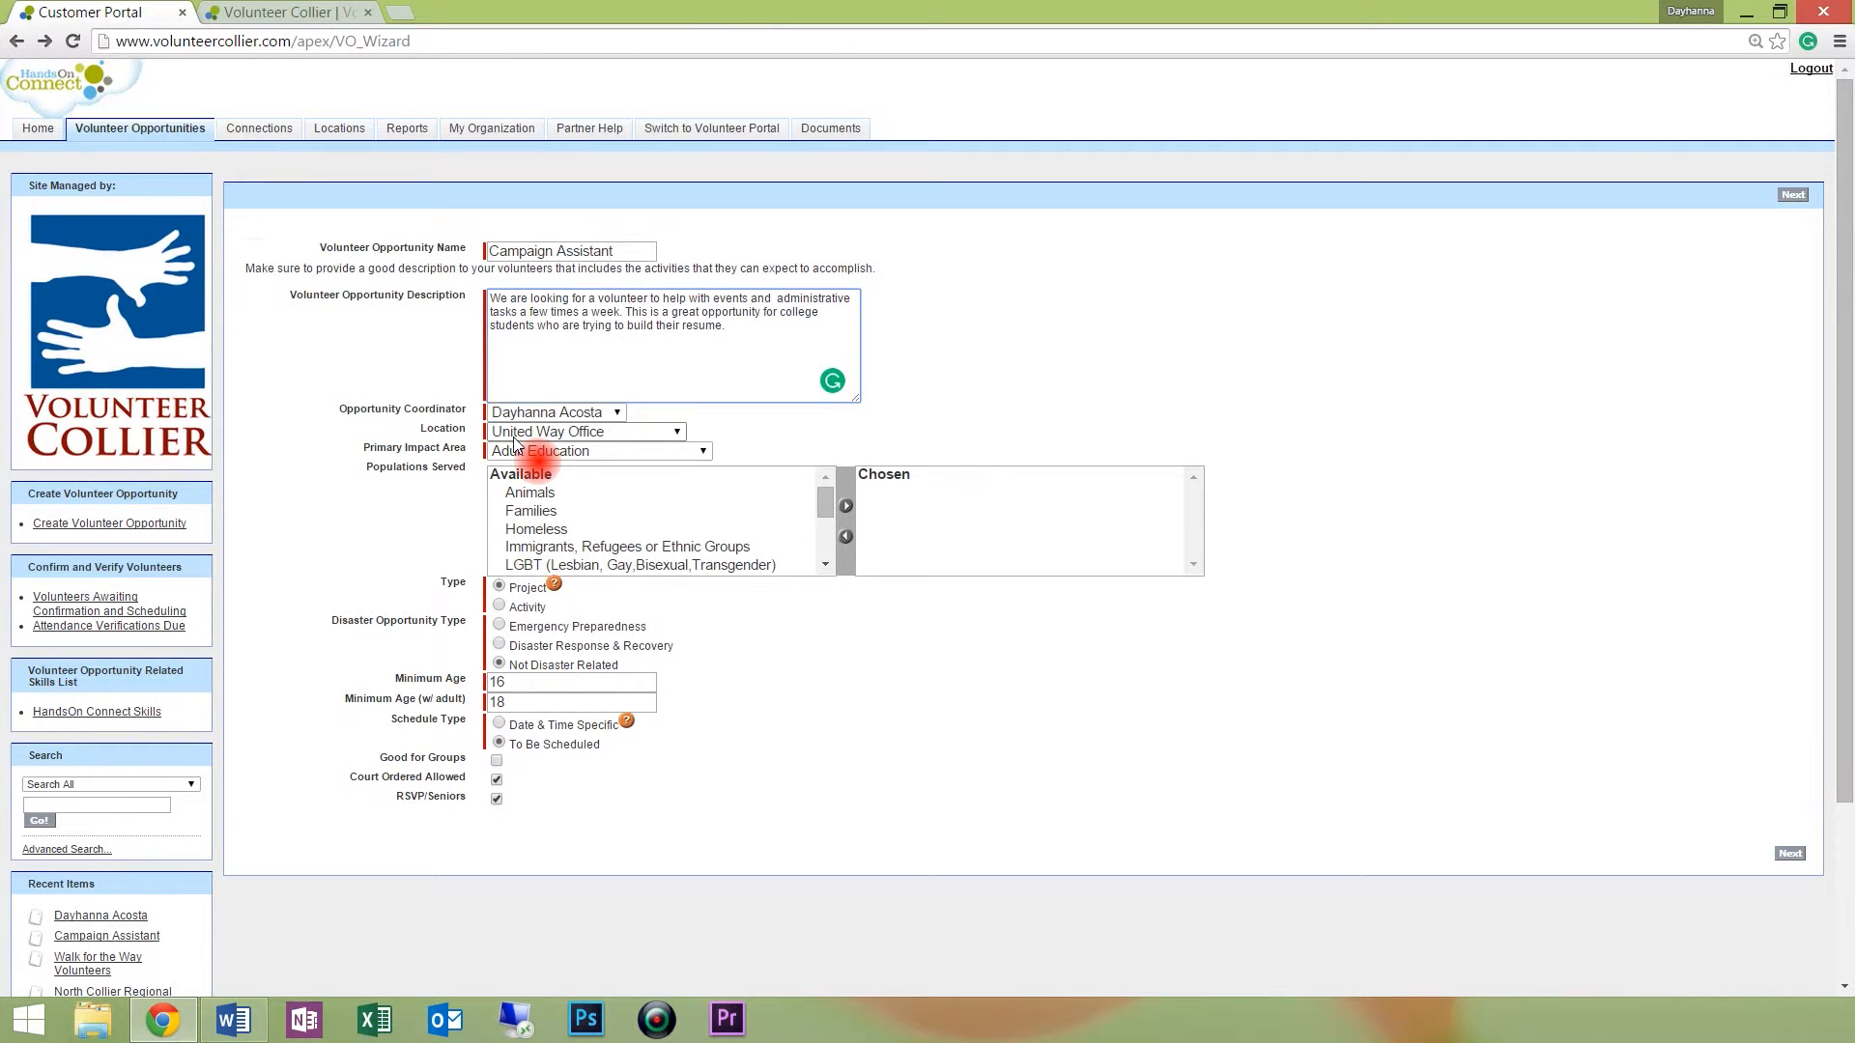
# Try the Add a Location (next step) option for the opportunity's location, and switch back to United Way Office.
pyautogui.click(515, 440)
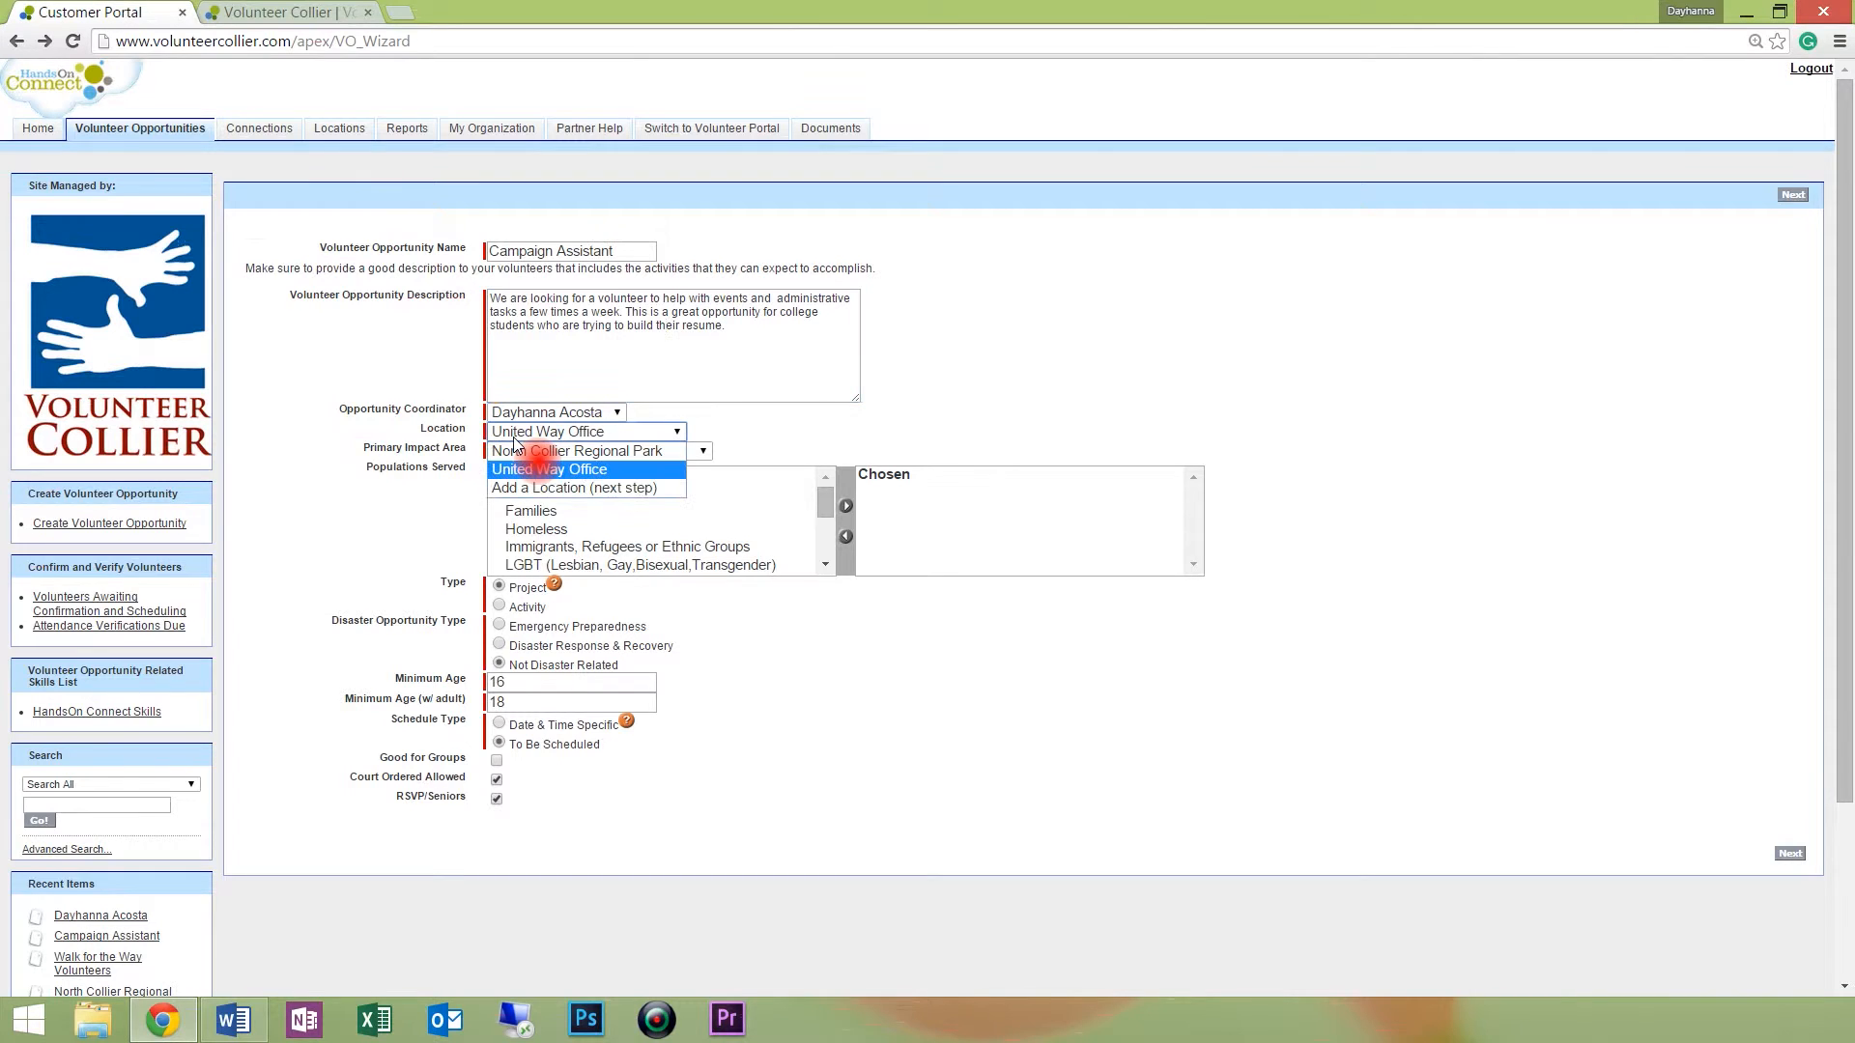
pyautogui.click(517, 497)
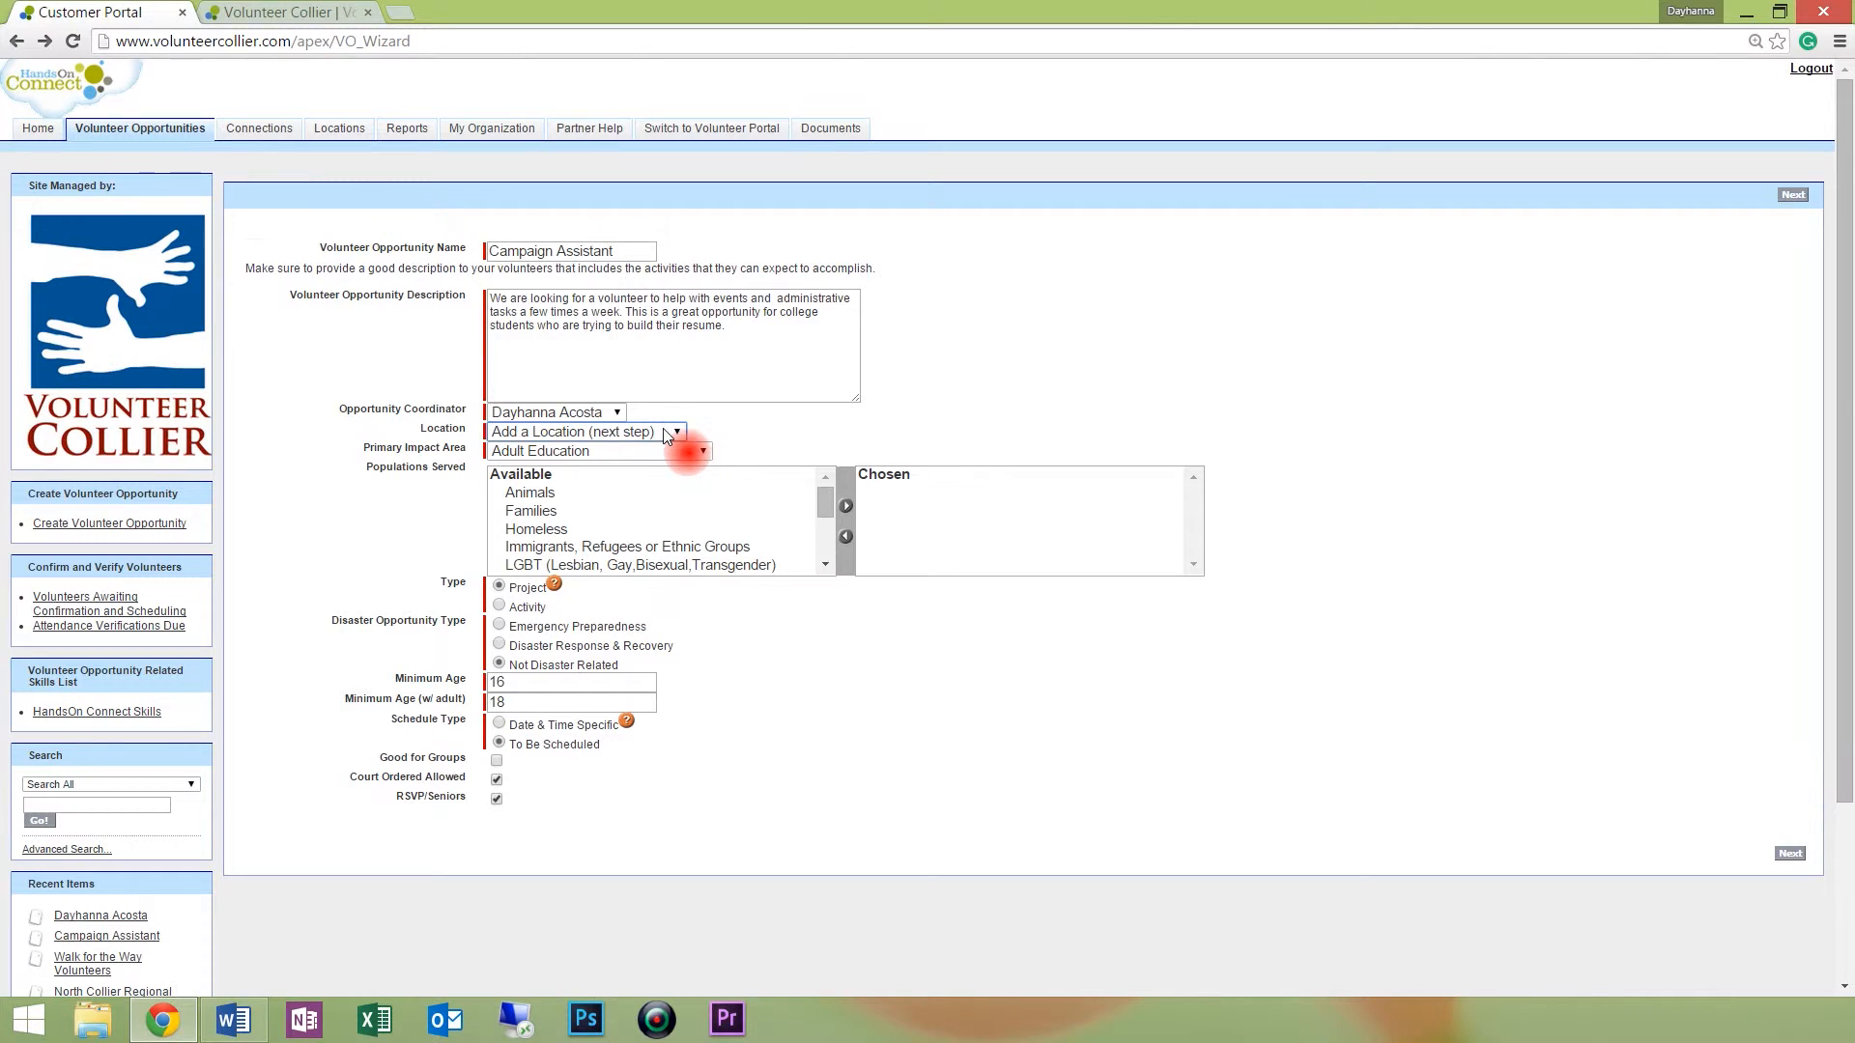
pyautogui.click(668, 434)
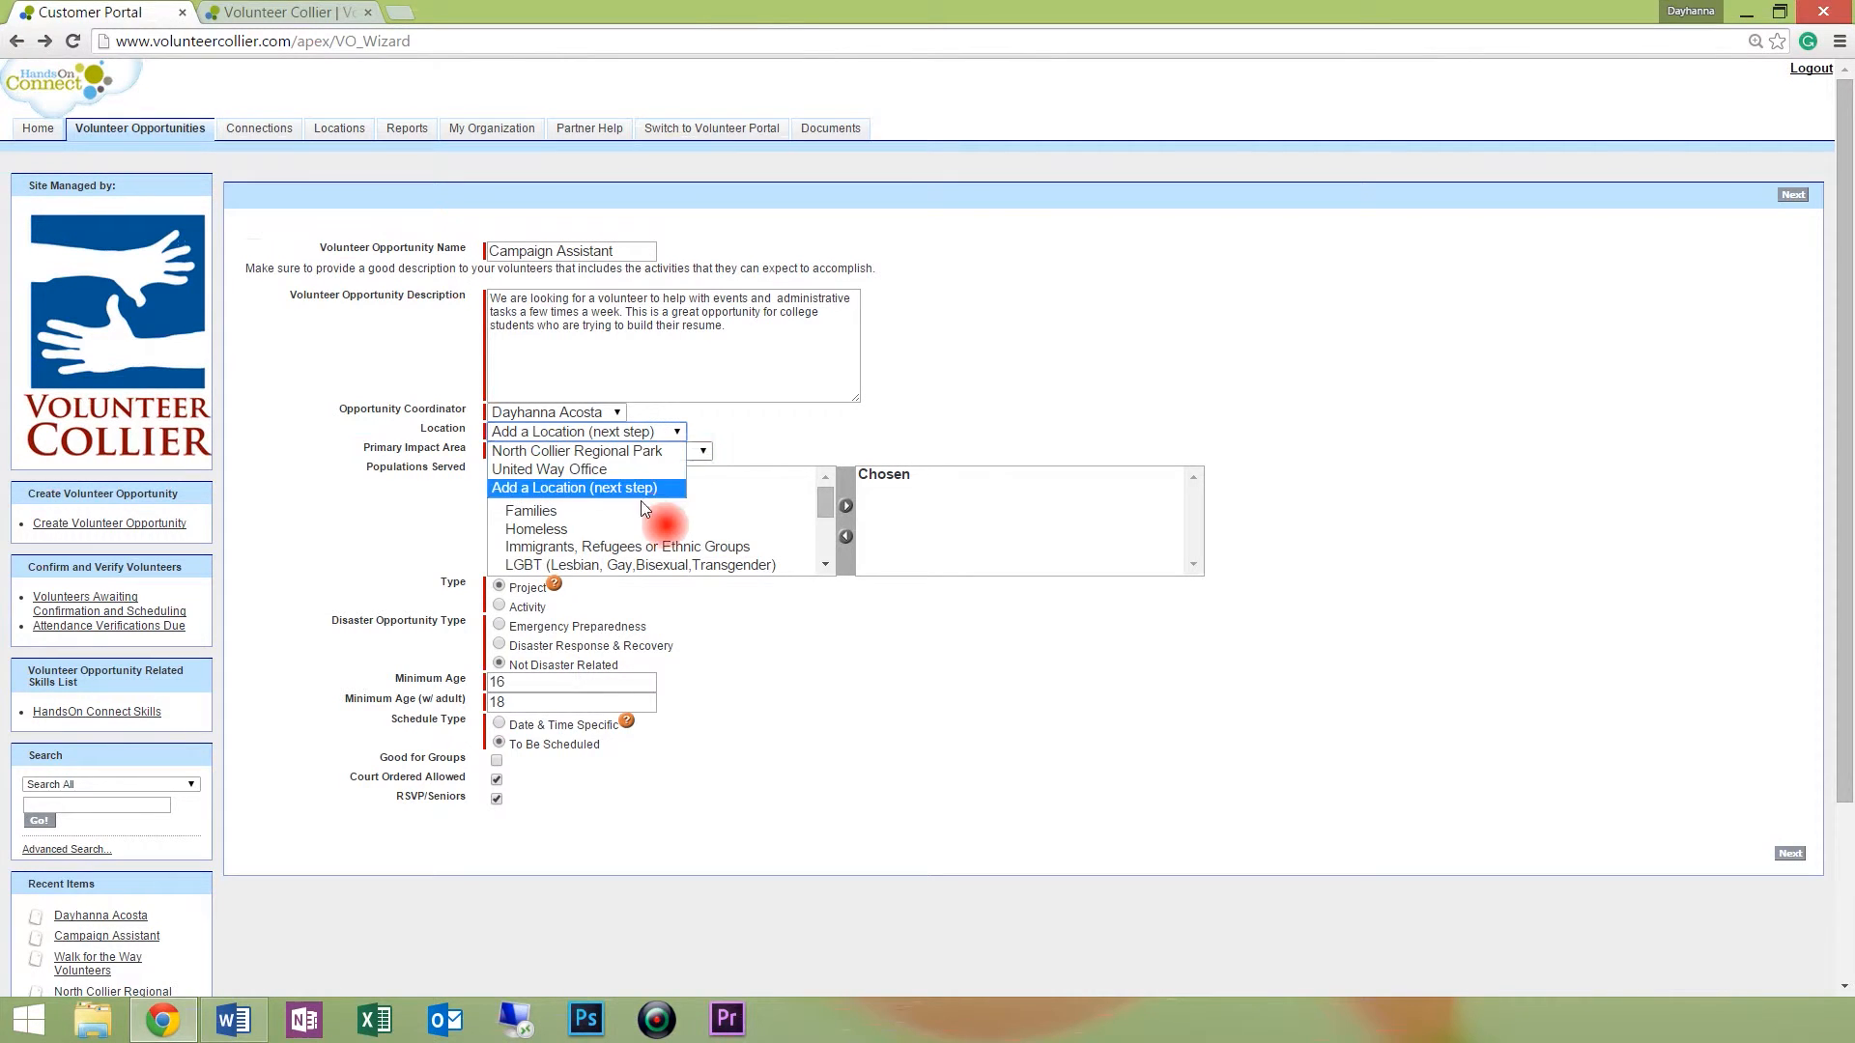
pyautogui.click(619, 471)
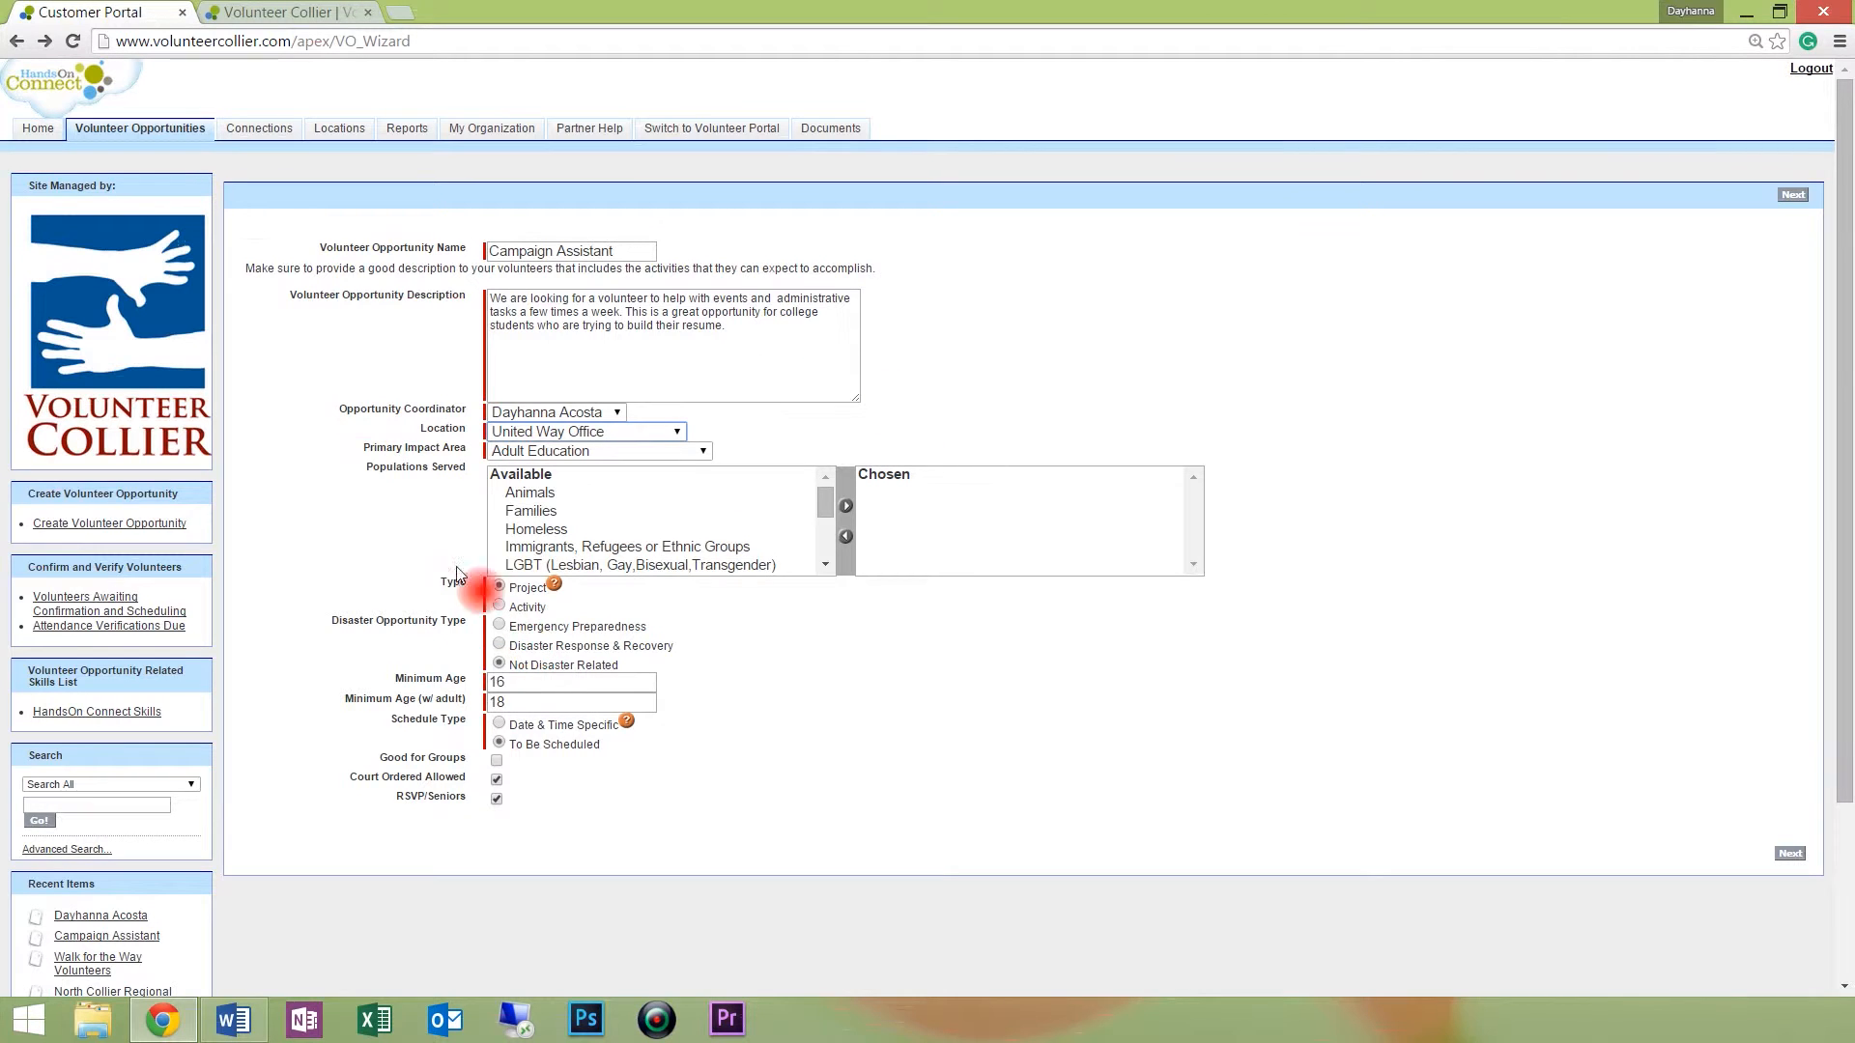
# Set the opportunity's primary impact area to Family Services.
pyautogui.click(599, 452)
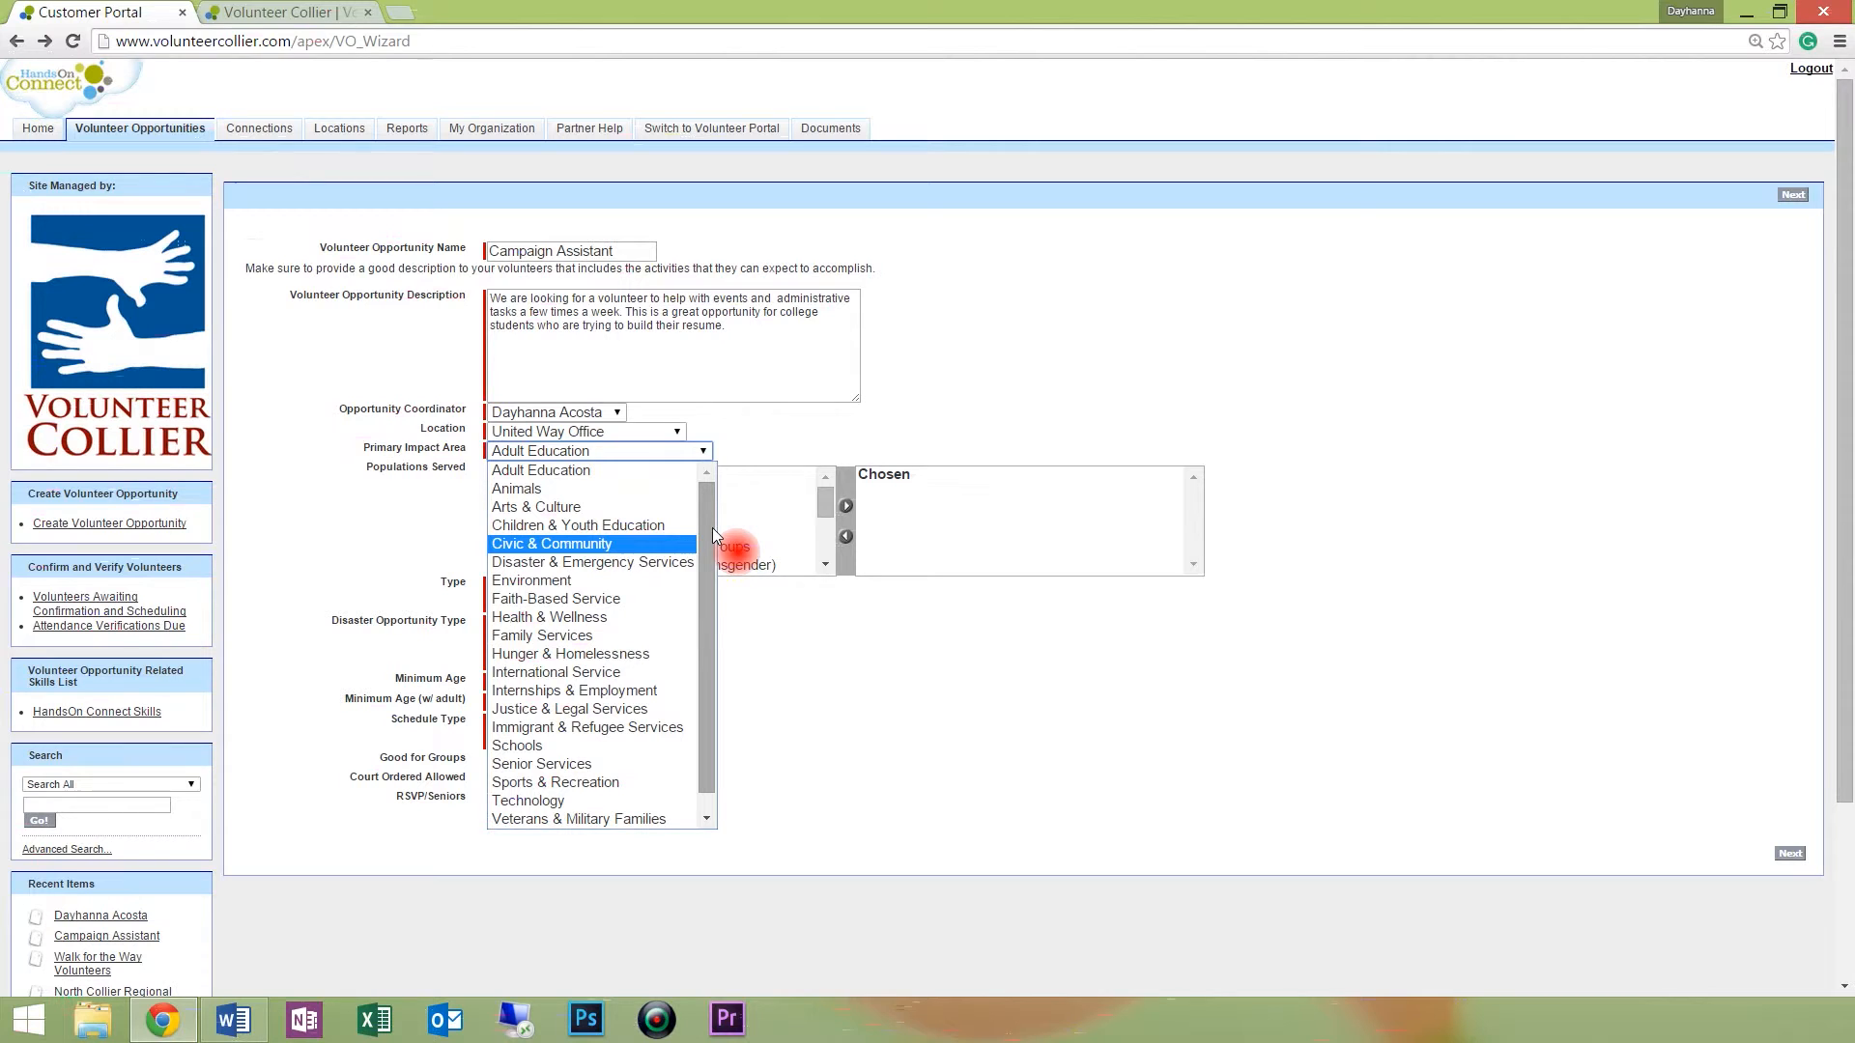
pyautogui.scroll(-1, 634, 737)
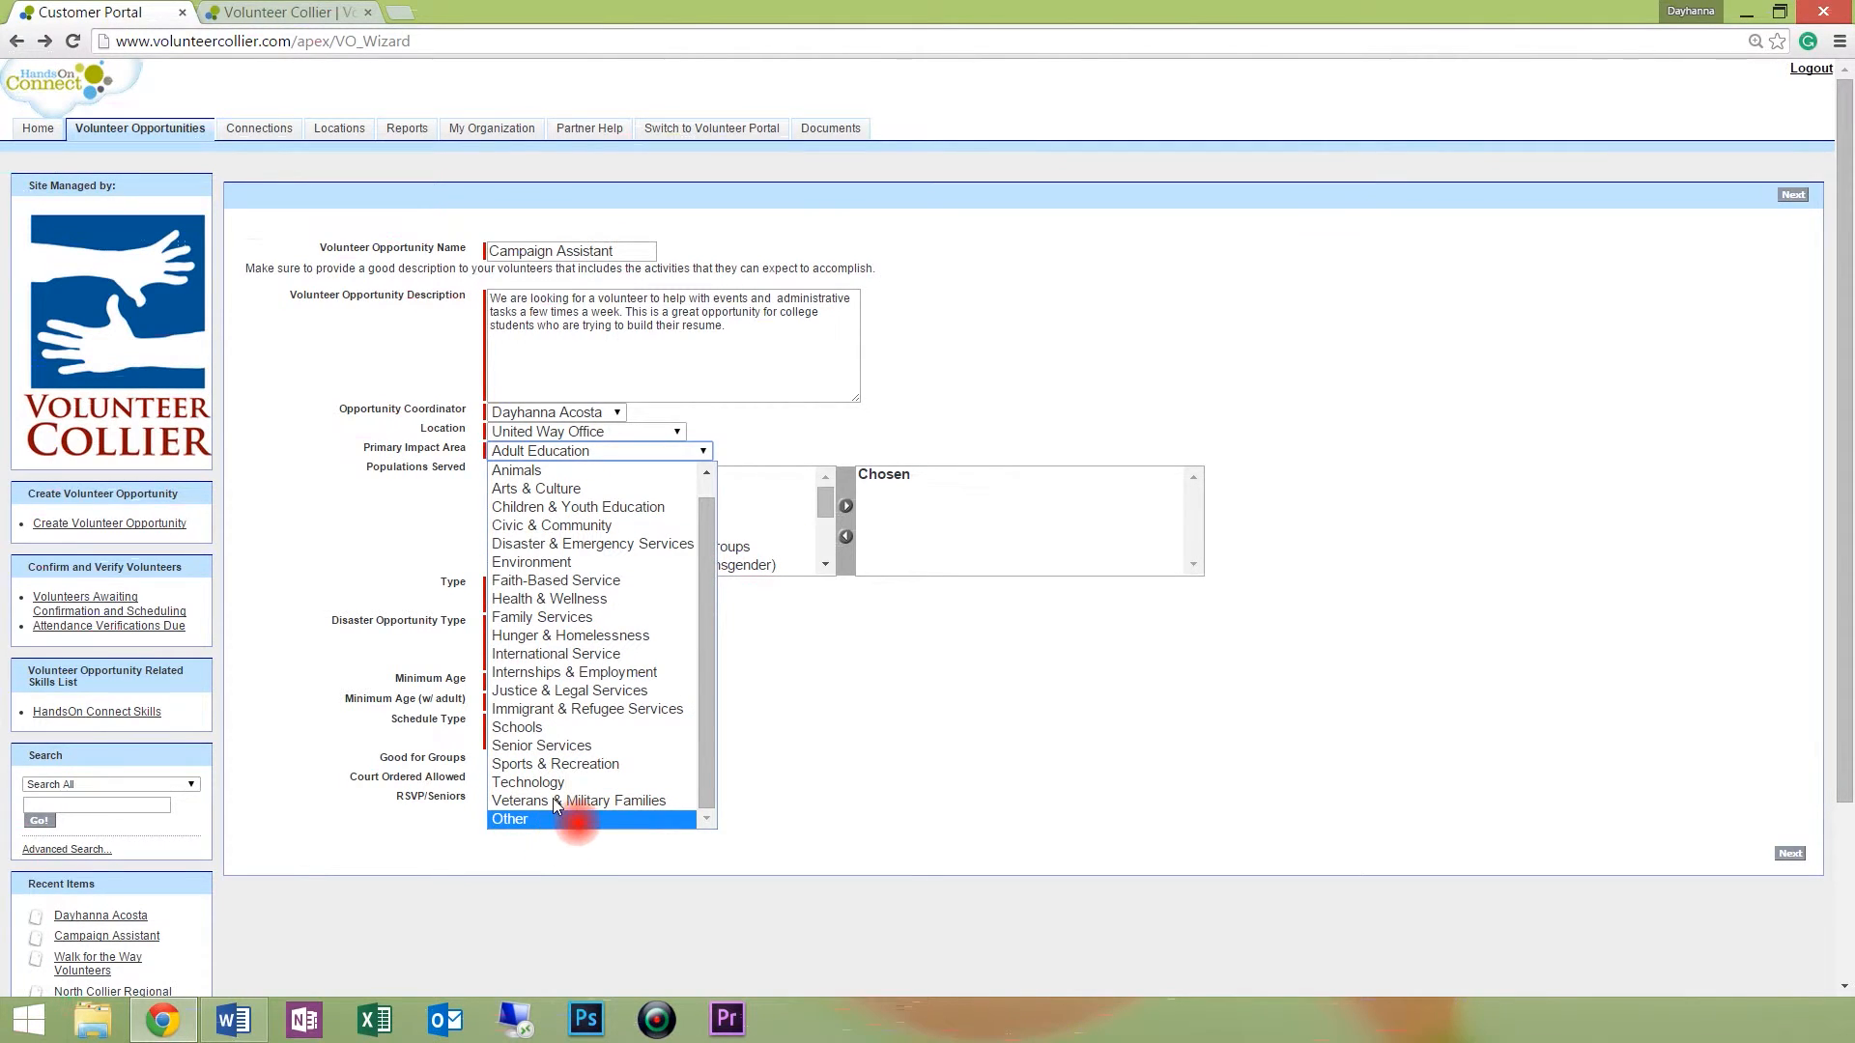
pyautogui.click(620, 618)
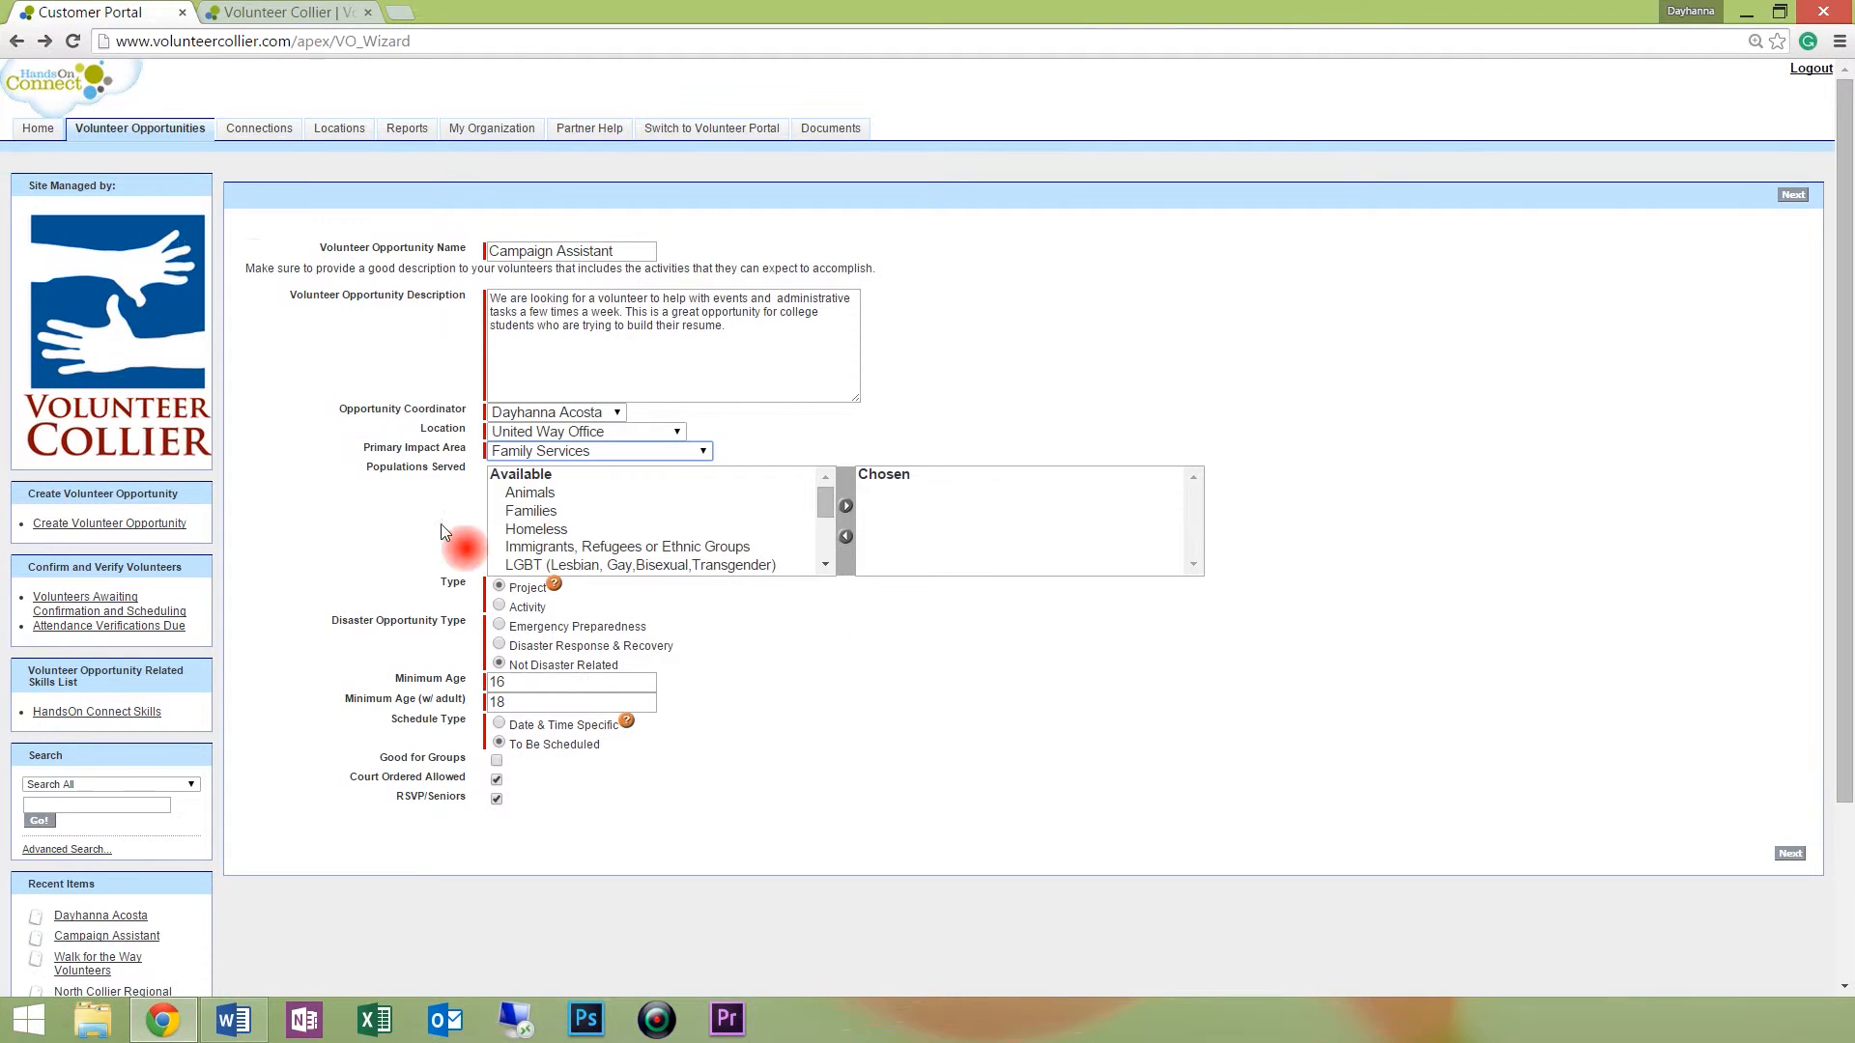
# Add Families, Low-income communities, Military/Veterans, People with Health-based Concerns and Other to the populations served.
pyautogui.click(563, 495)
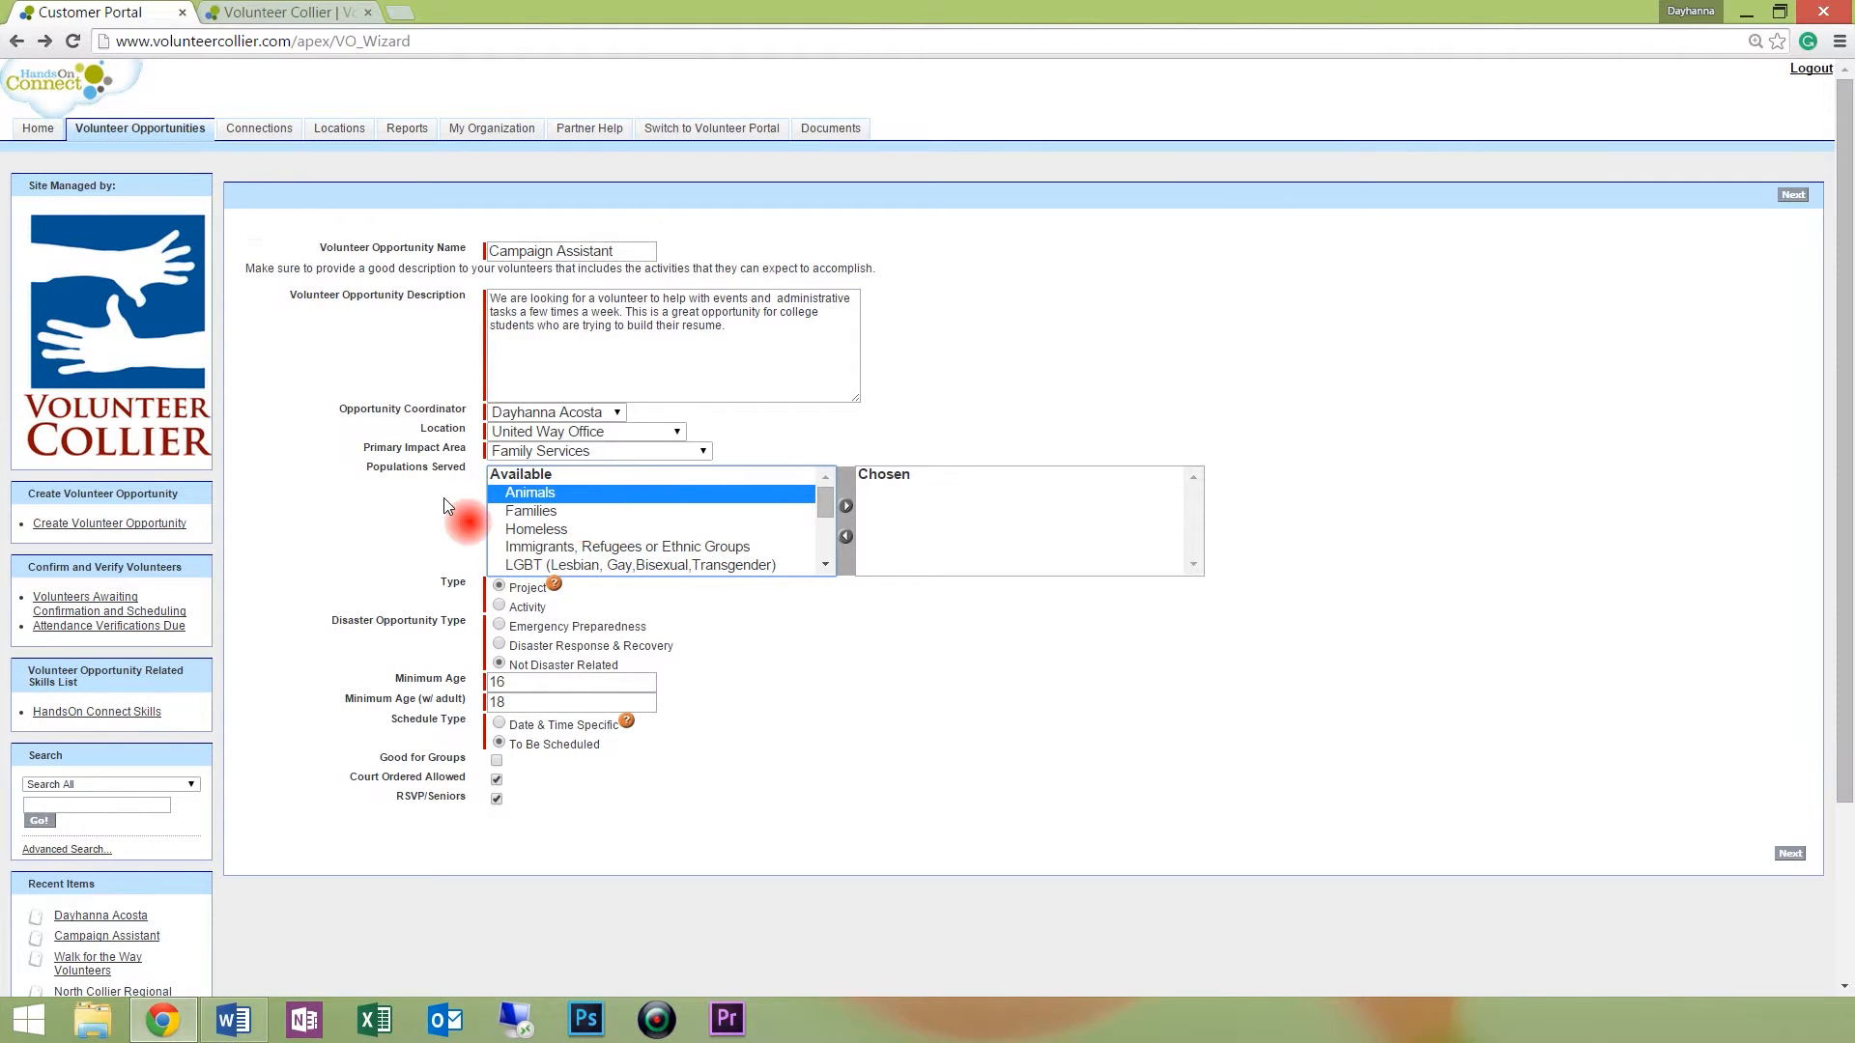
pyautogui.click(537, 511)
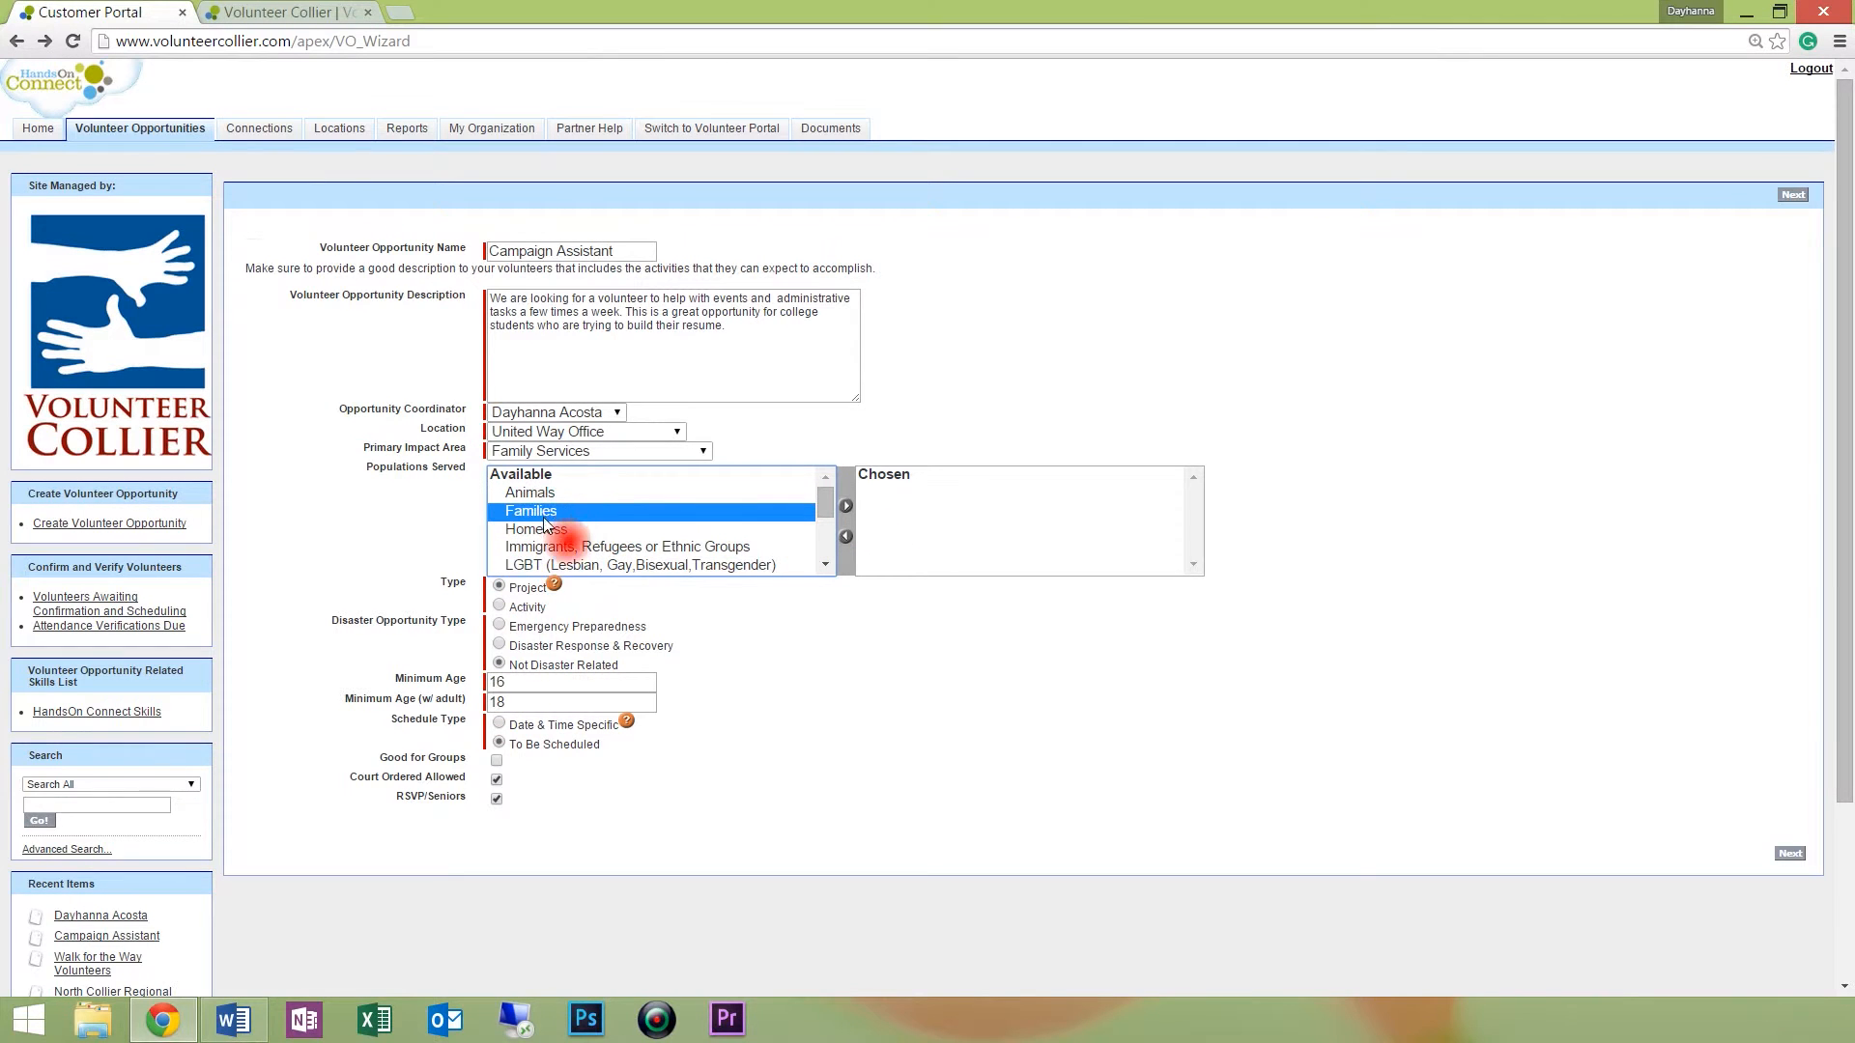
pyautogui.click(849, 512)
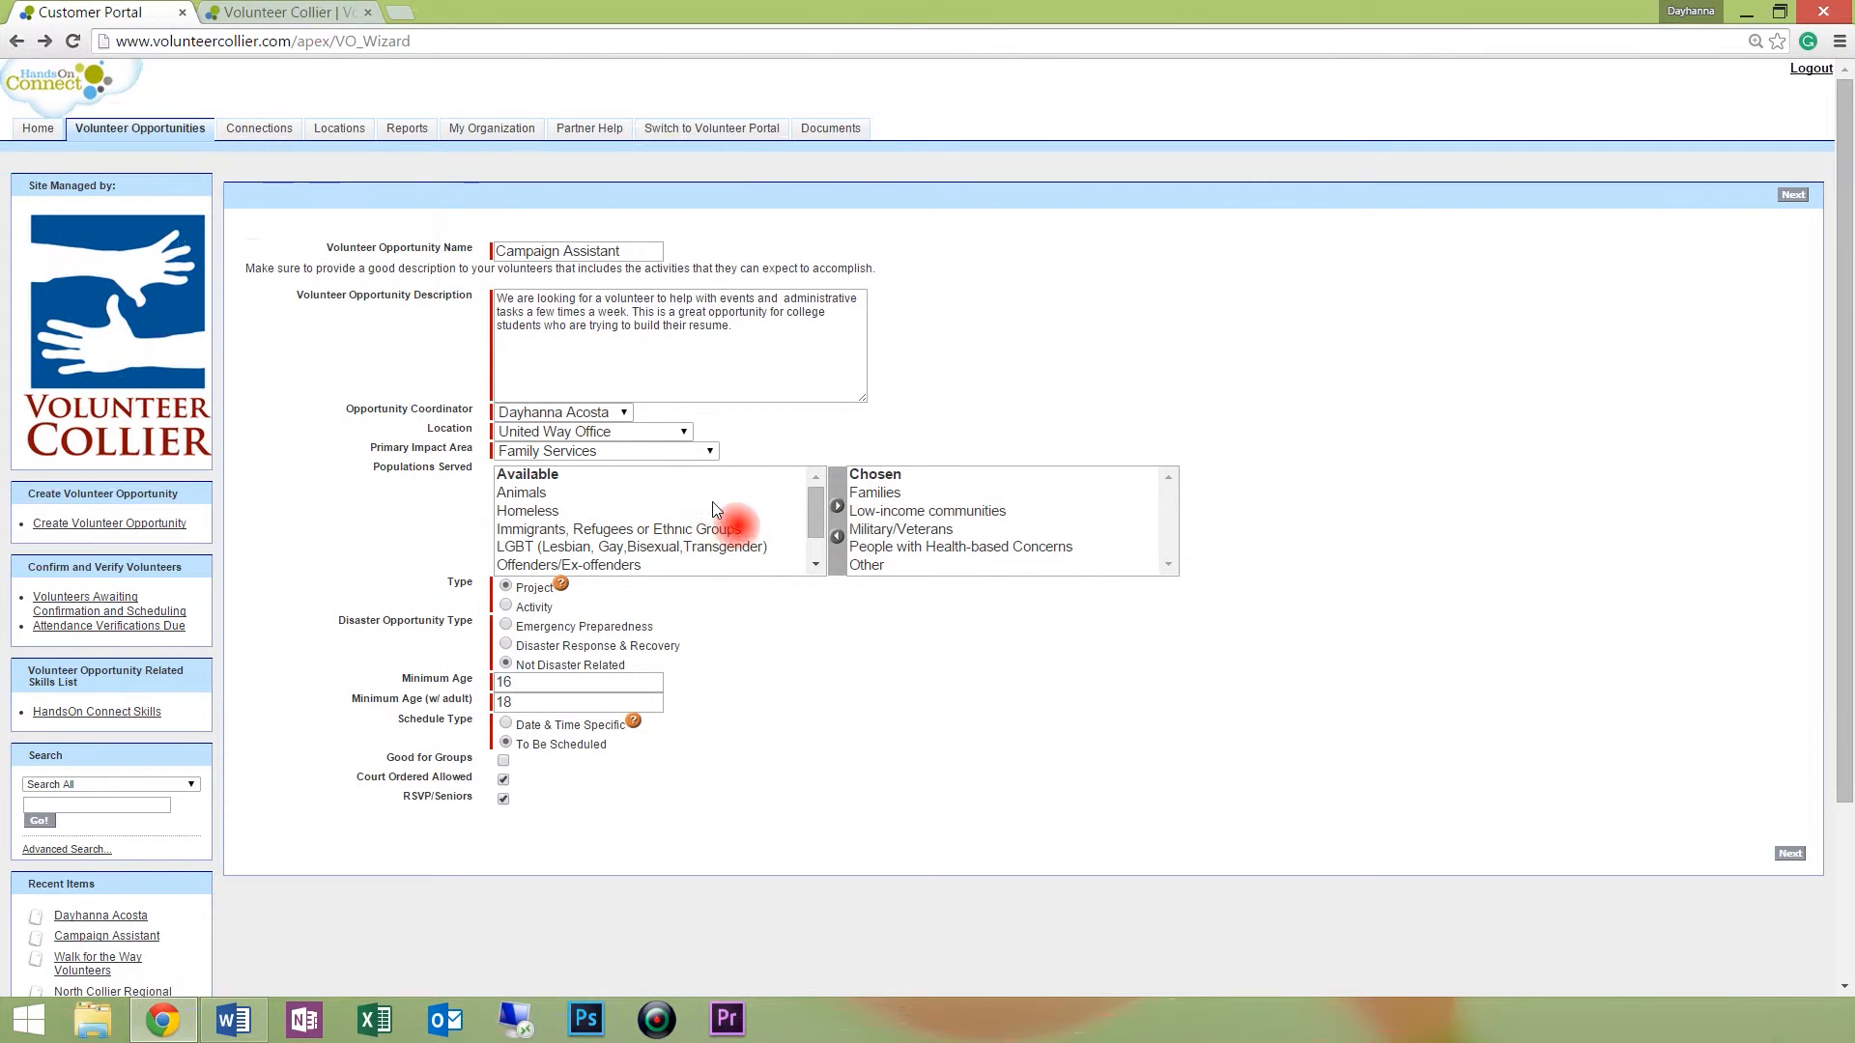
# Remove Families, Low-income communities and Military/Veterans from the chosen populations served, and add Families back.
pyautogui.click(782, 510)
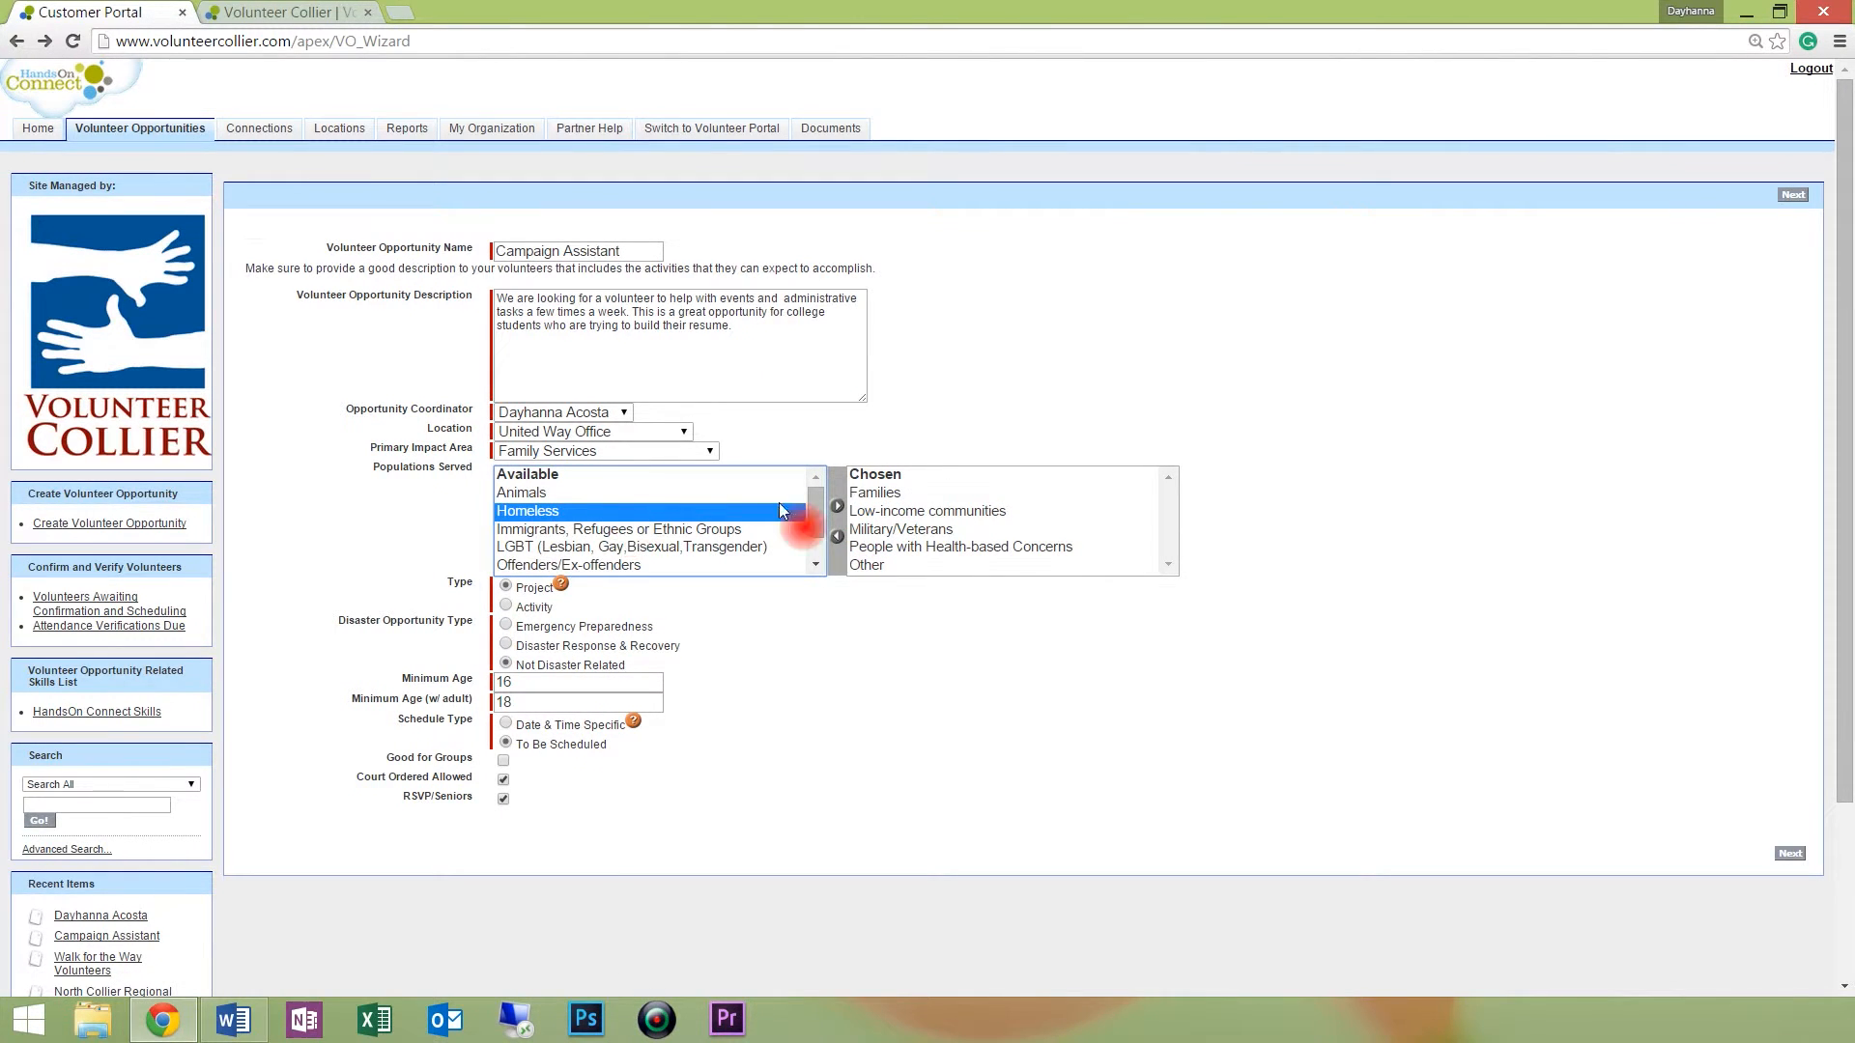
pyautogui.click(894, 494)
pyautogui.click(838, 538)
pyautogui.click(838, 538)
pyautogui.click(838, 538)
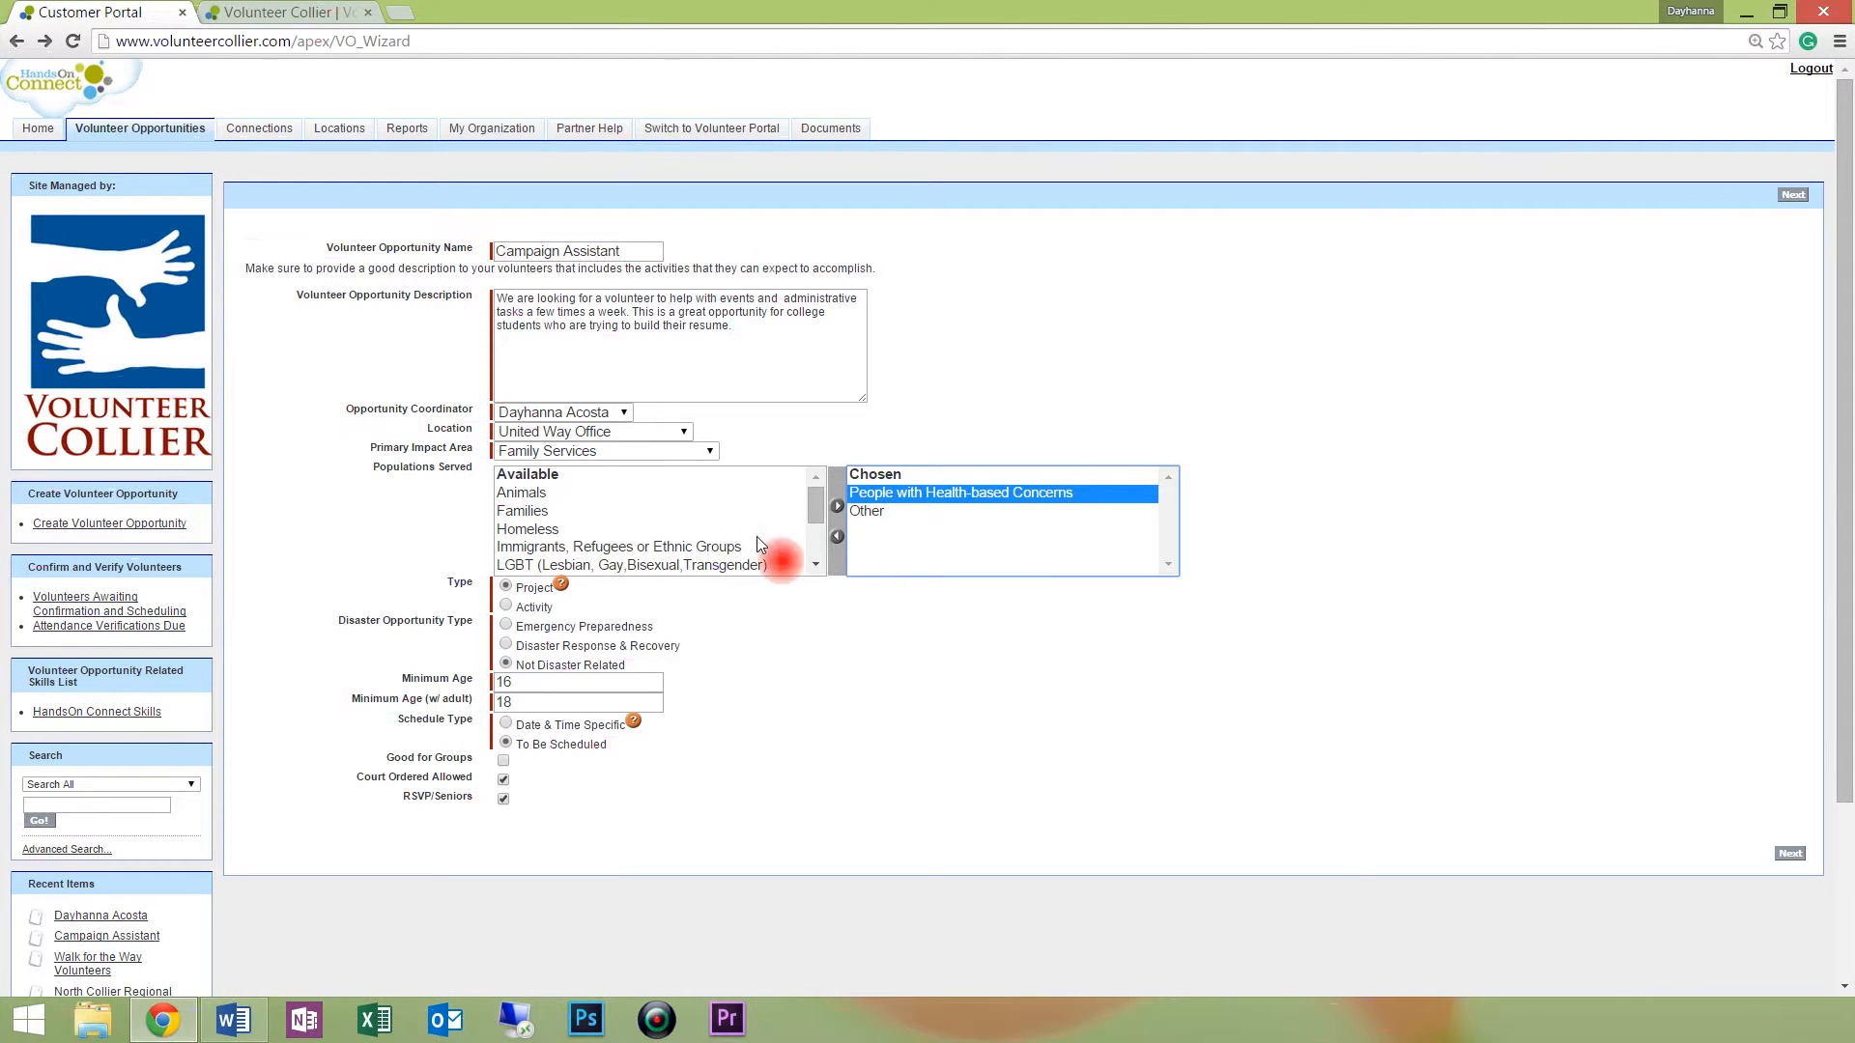
pyautogui.click(531, 511)
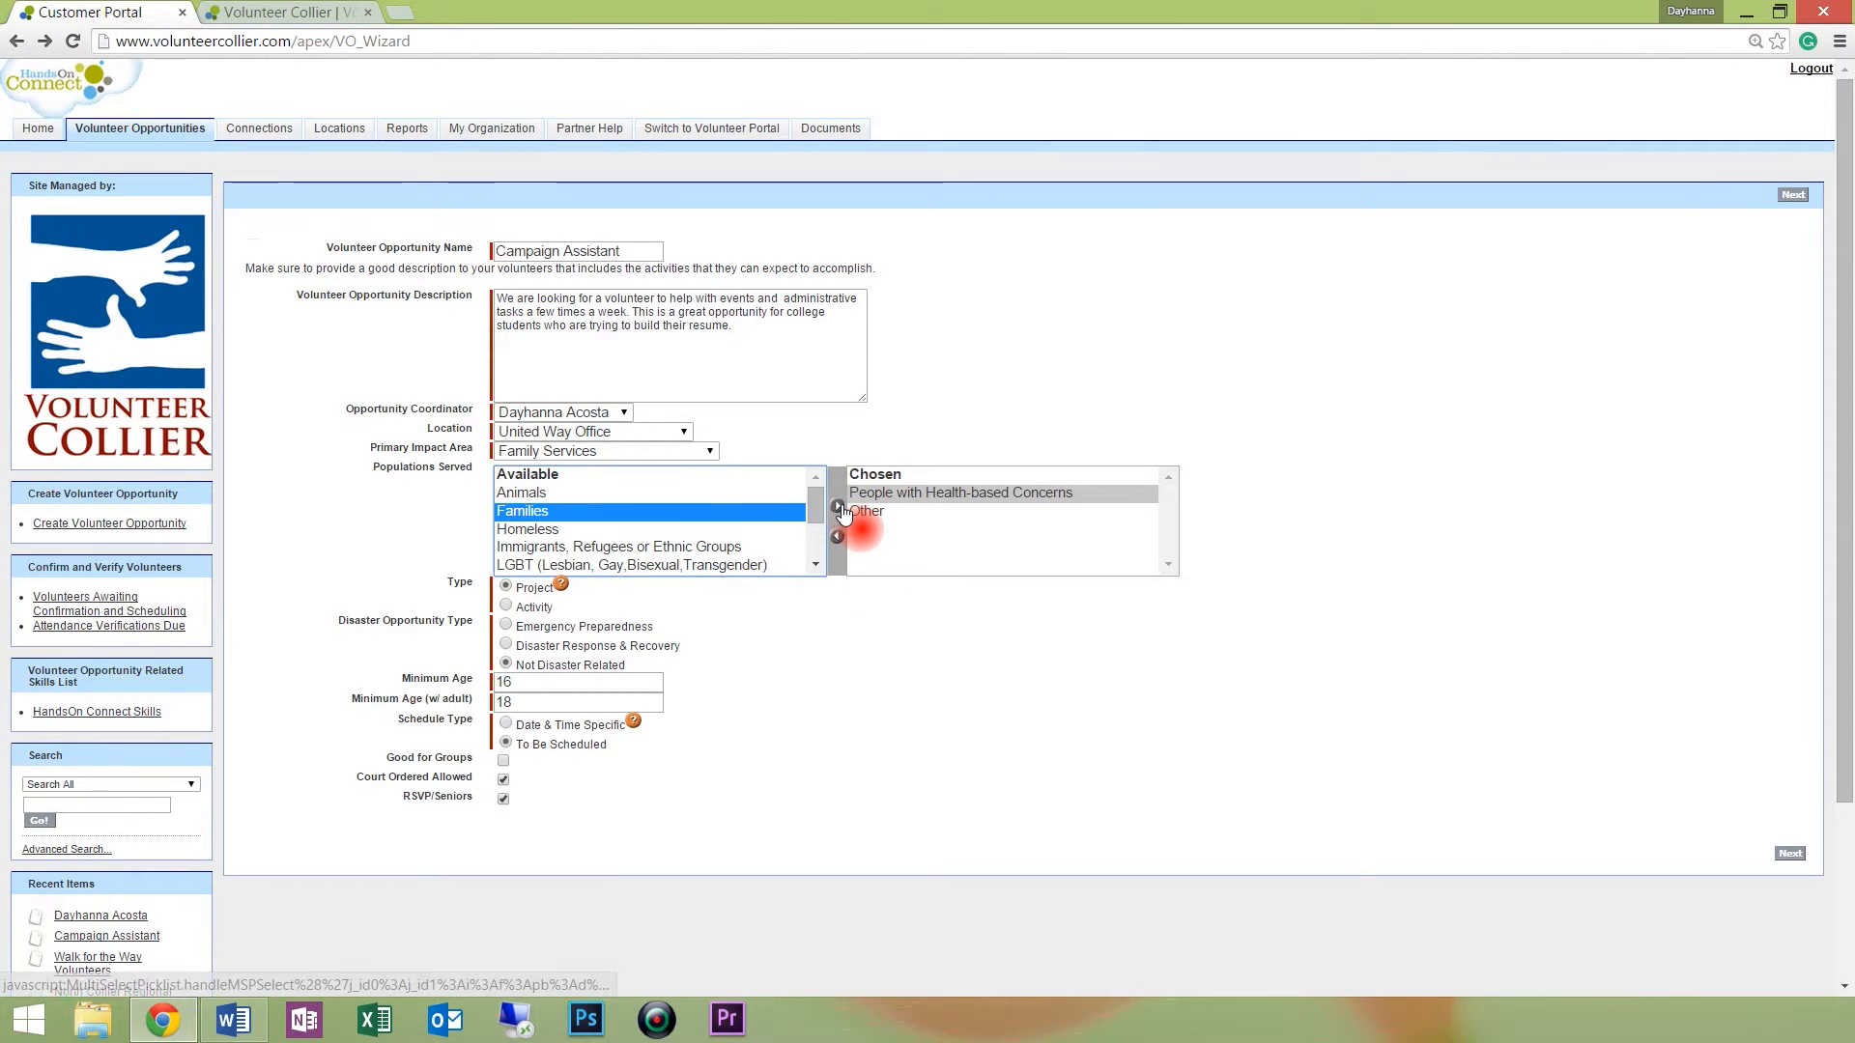
pyautogui.click(837, 506)
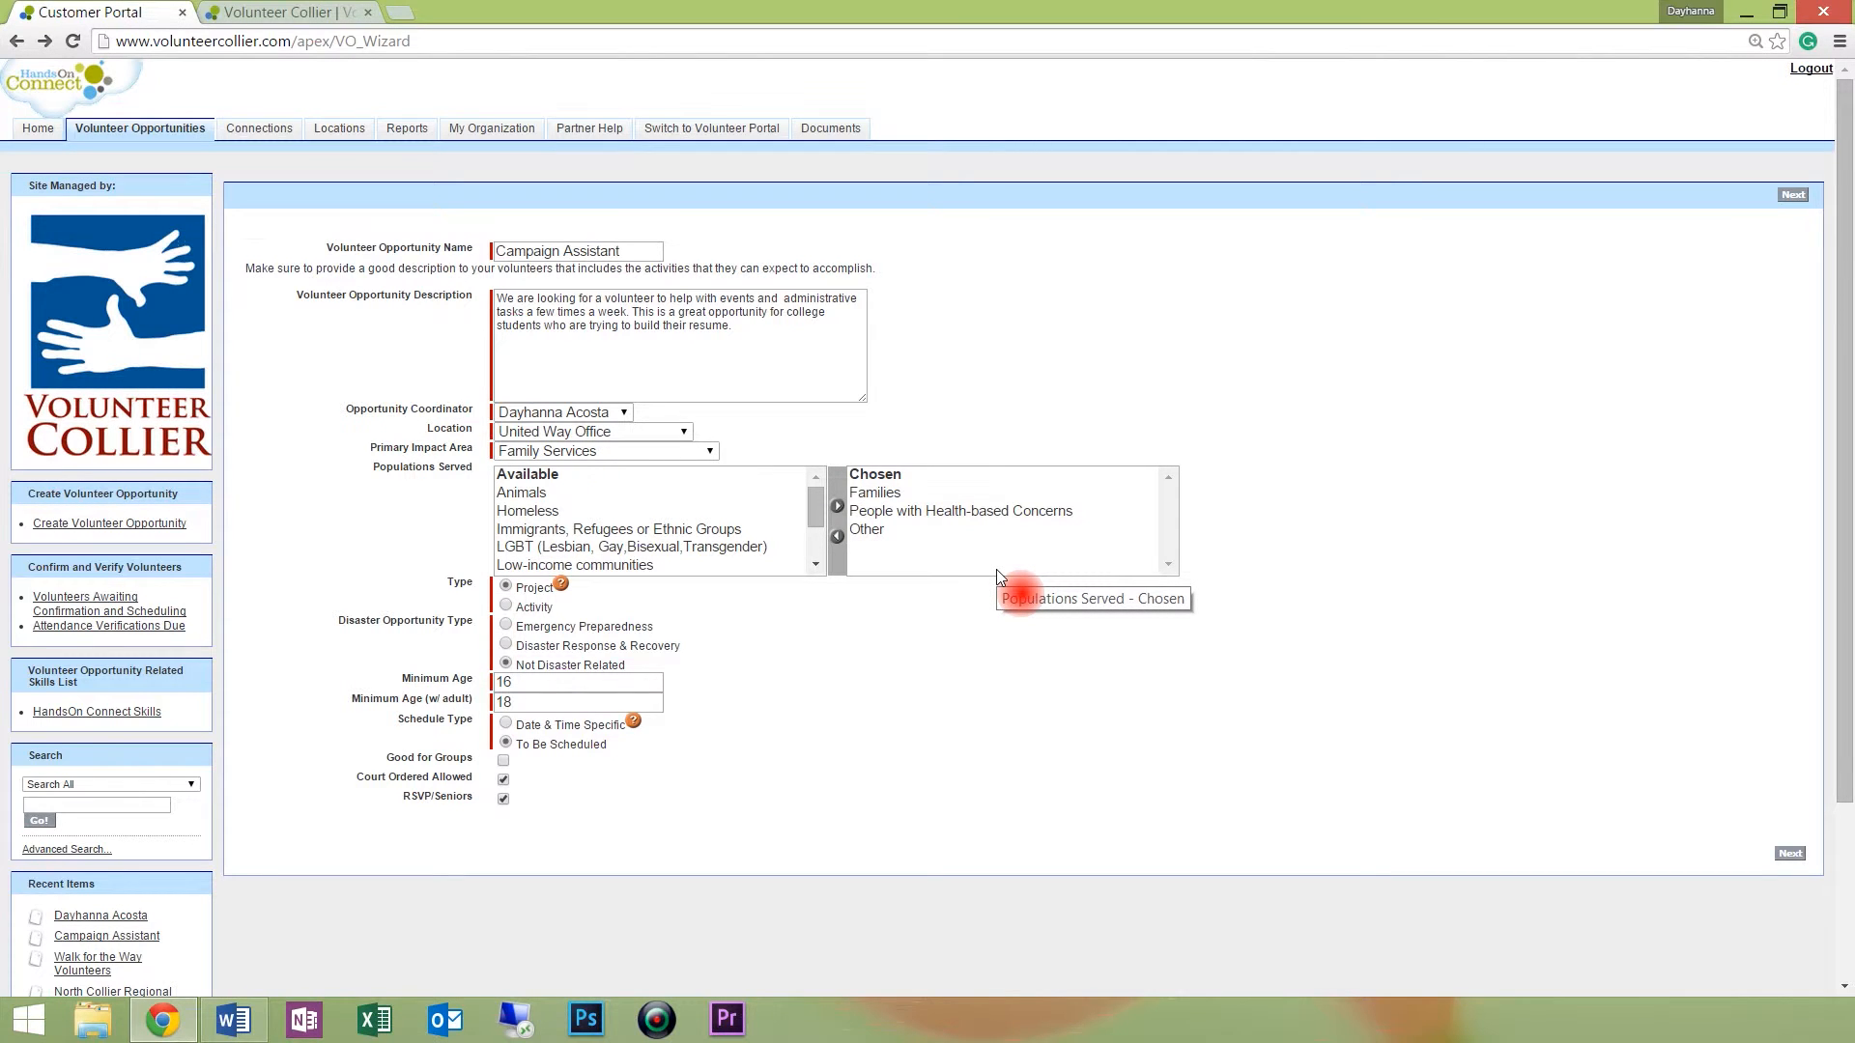
# Set the minimum age with an adult to 100.
pyautogui.scroll(-3, 941, 555)
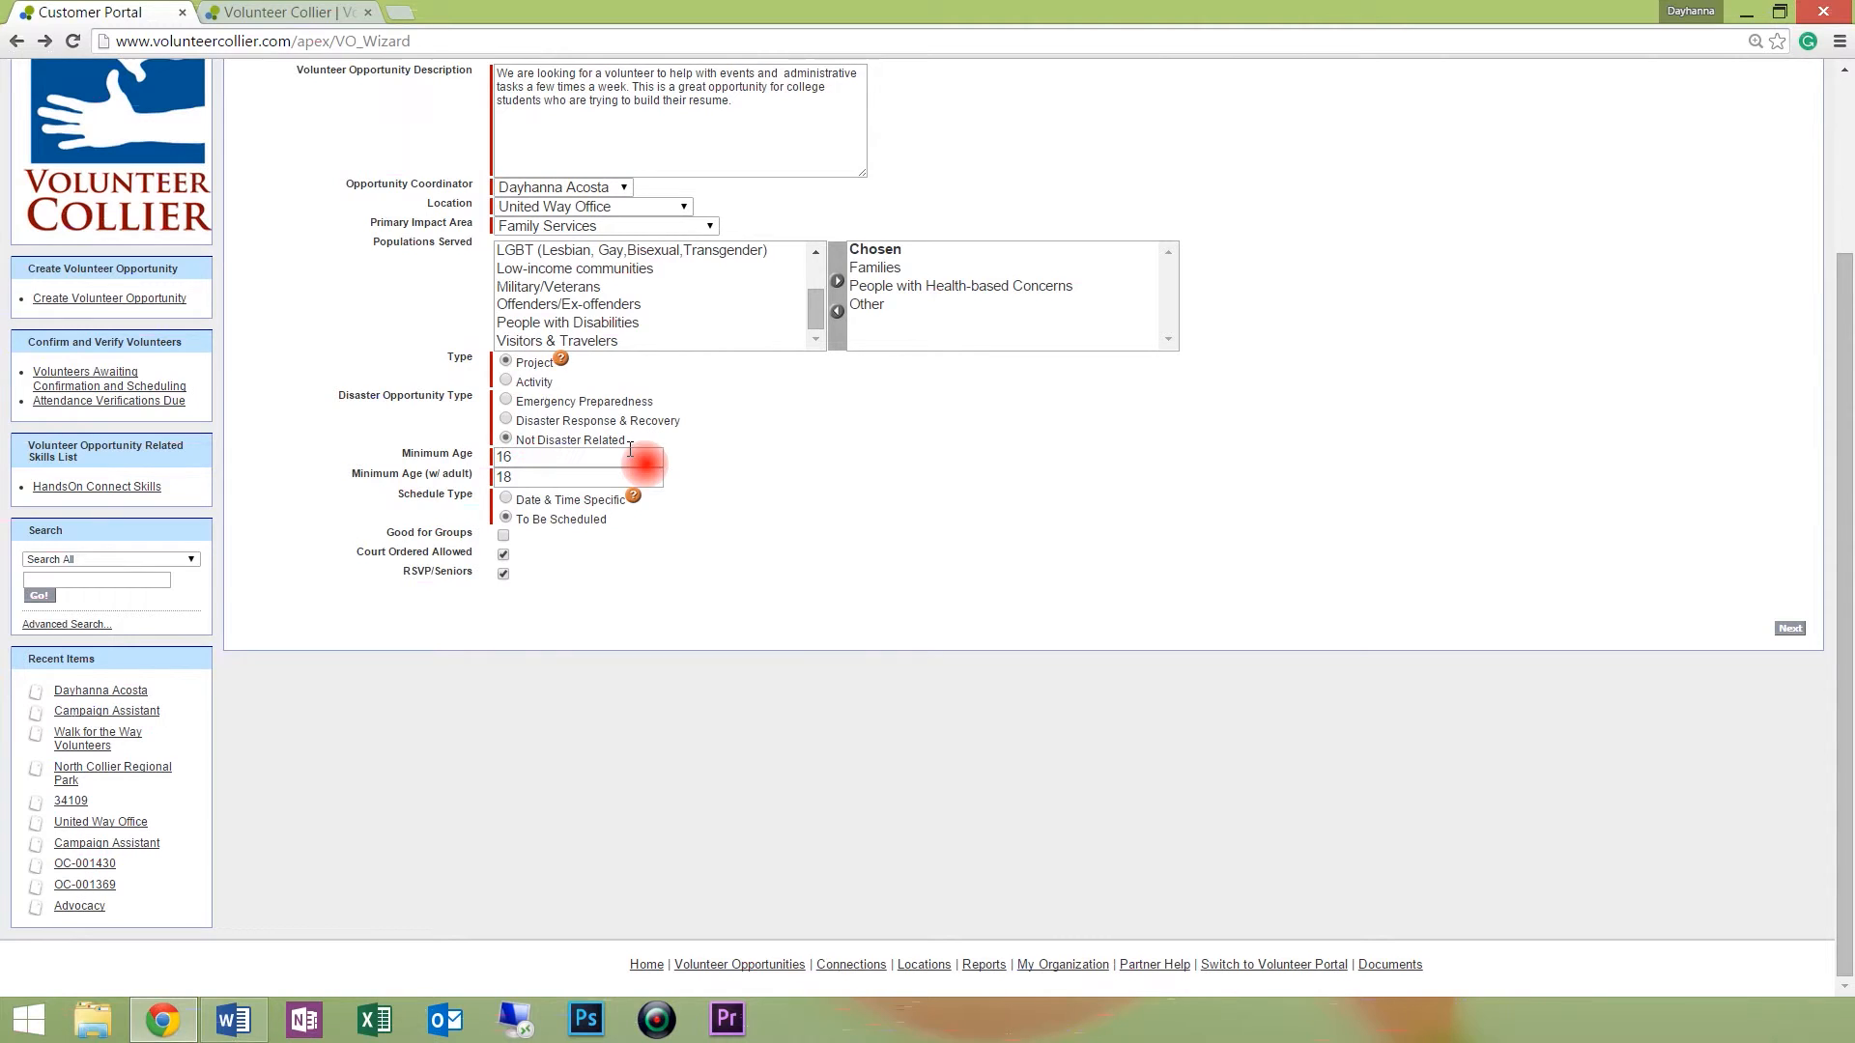
pyautogui.click(544, 456)
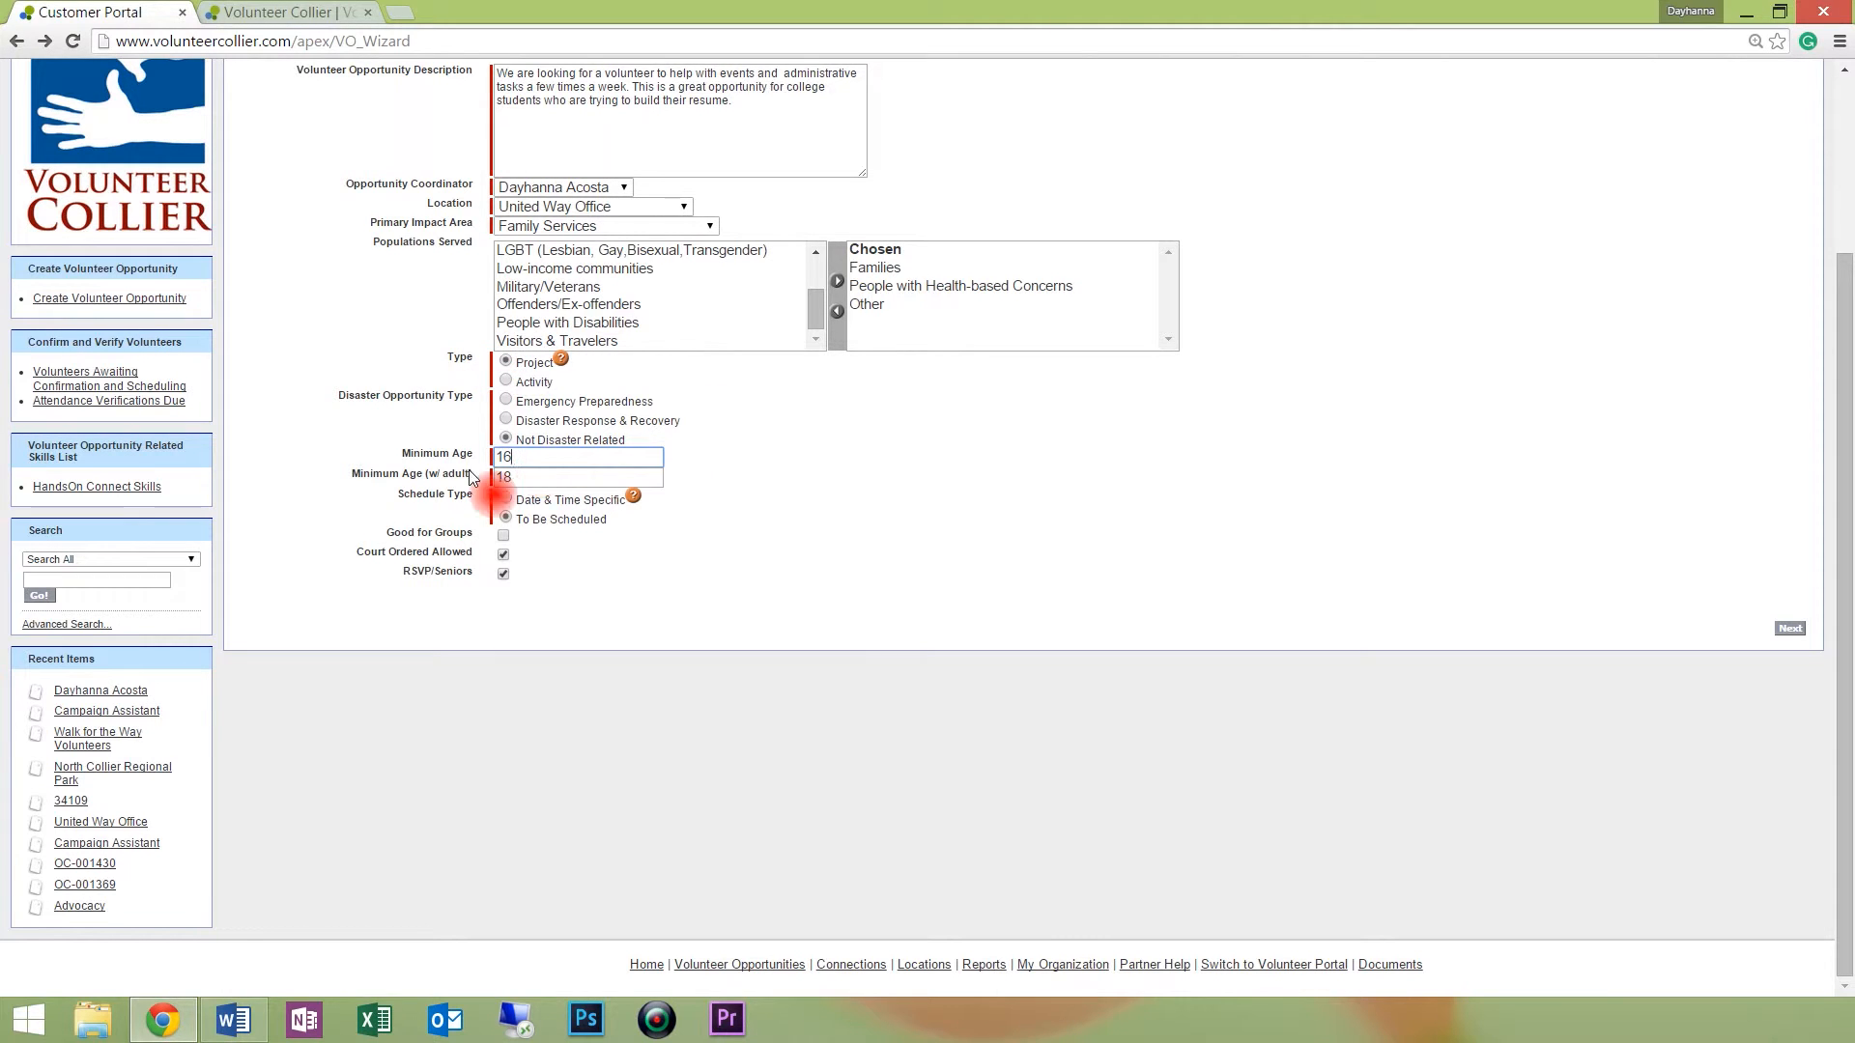
pyautogui.press('Tab')
pyautogui.write('10')
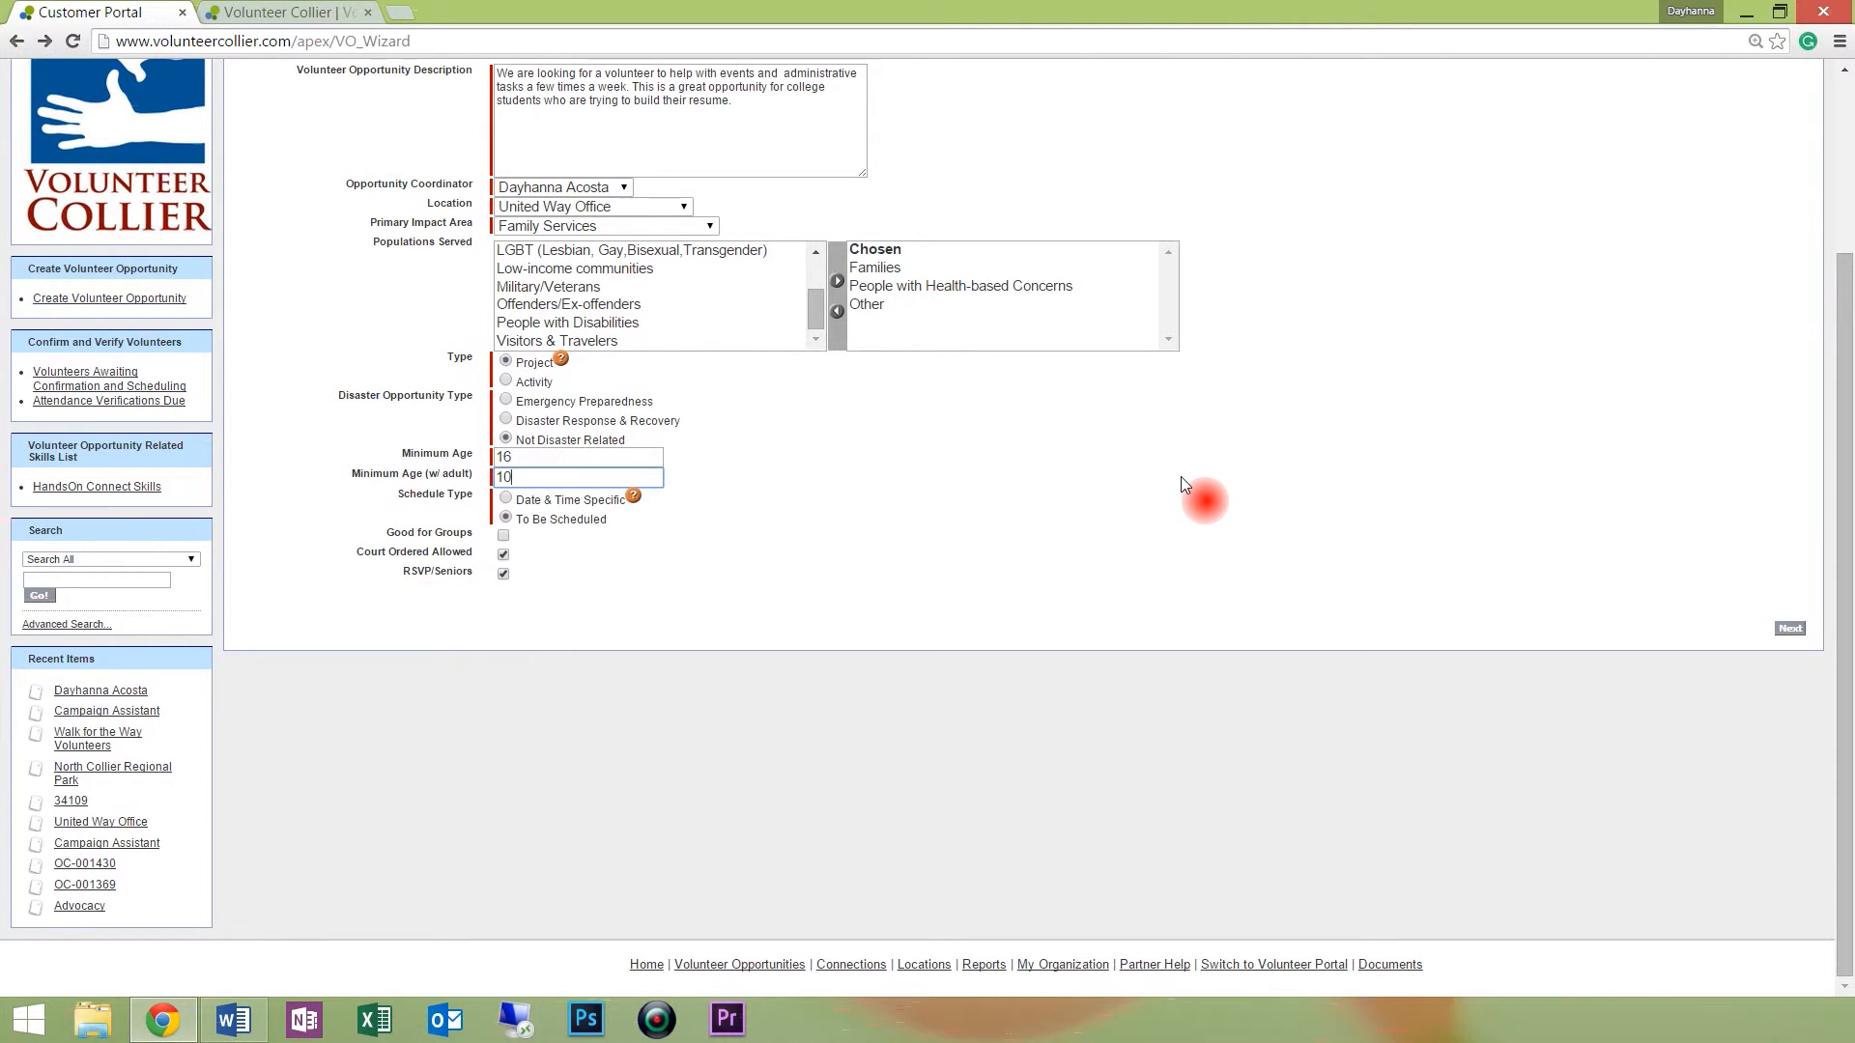
pyautogui.write('0')
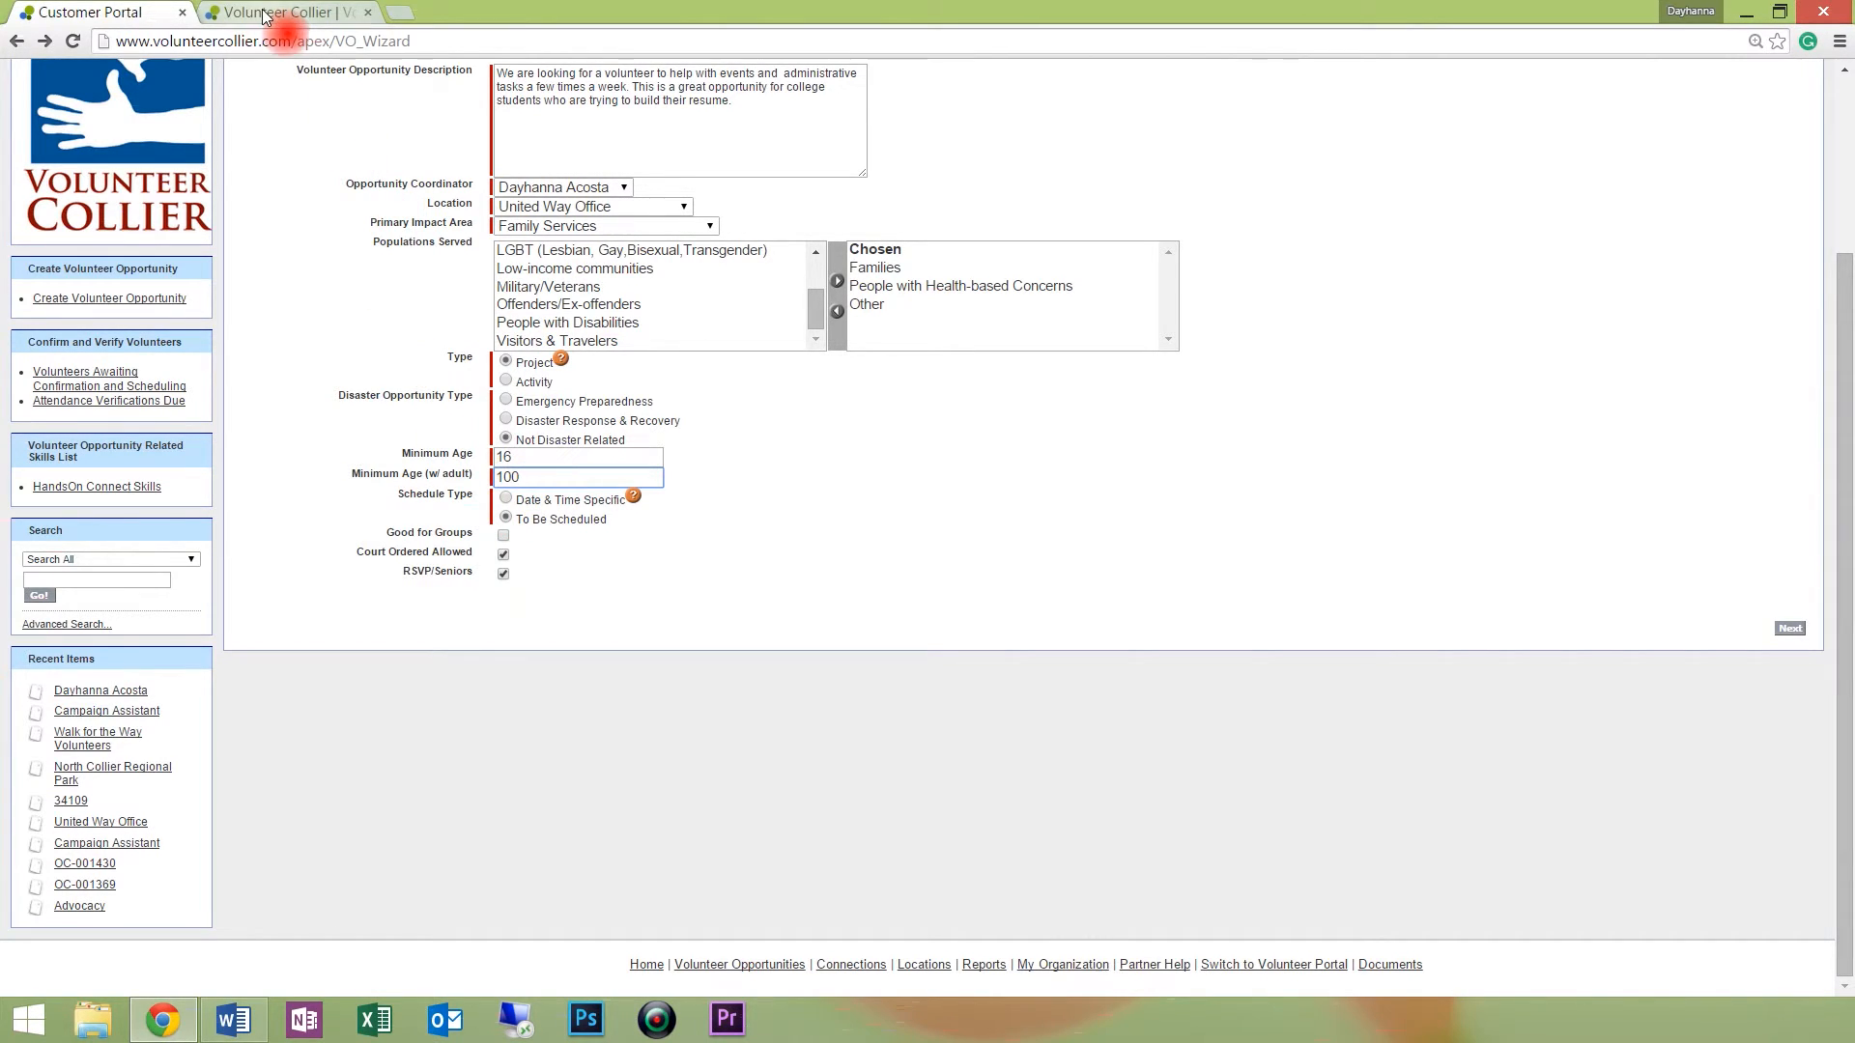
# Check the listings in the public opportunity search results, and set the form's schedule type to Date & Time Specific.
pyautogui.click(343, 13)
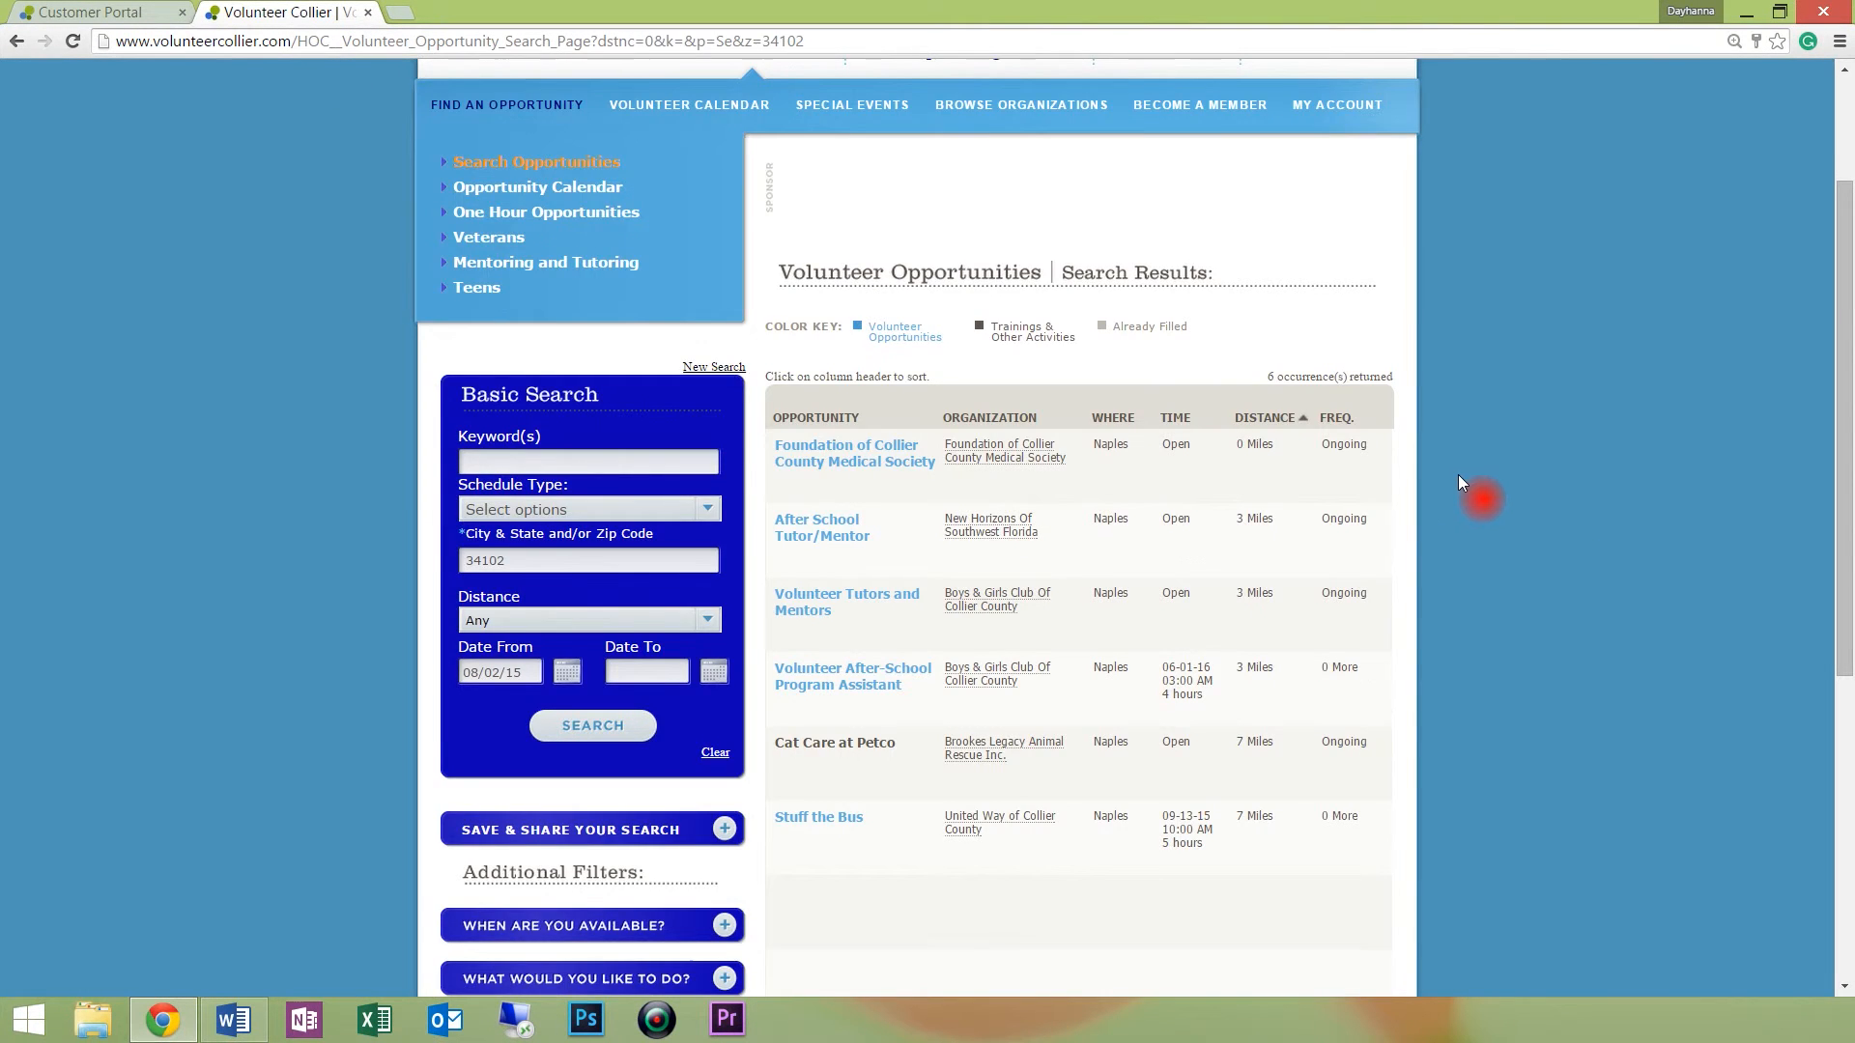
pyautogui.scroll(2, 1488, 498)
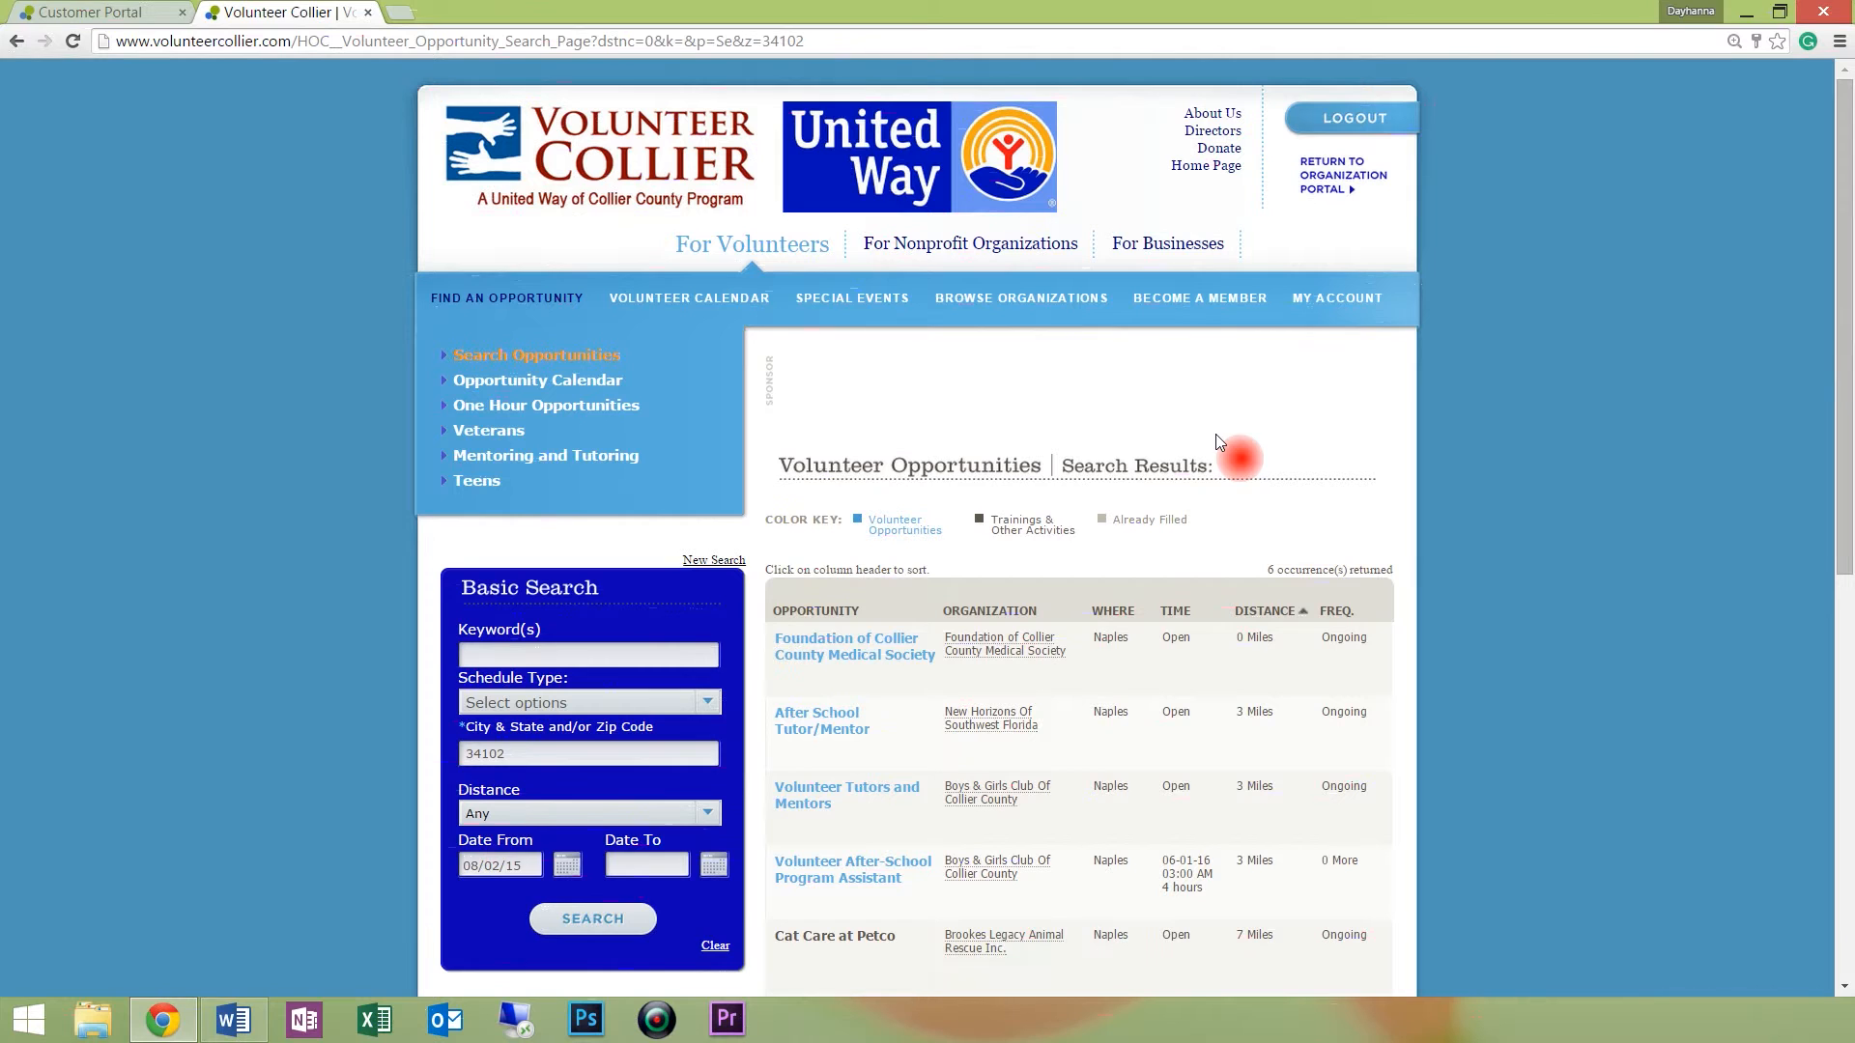
pyautogui.click(93, 15)
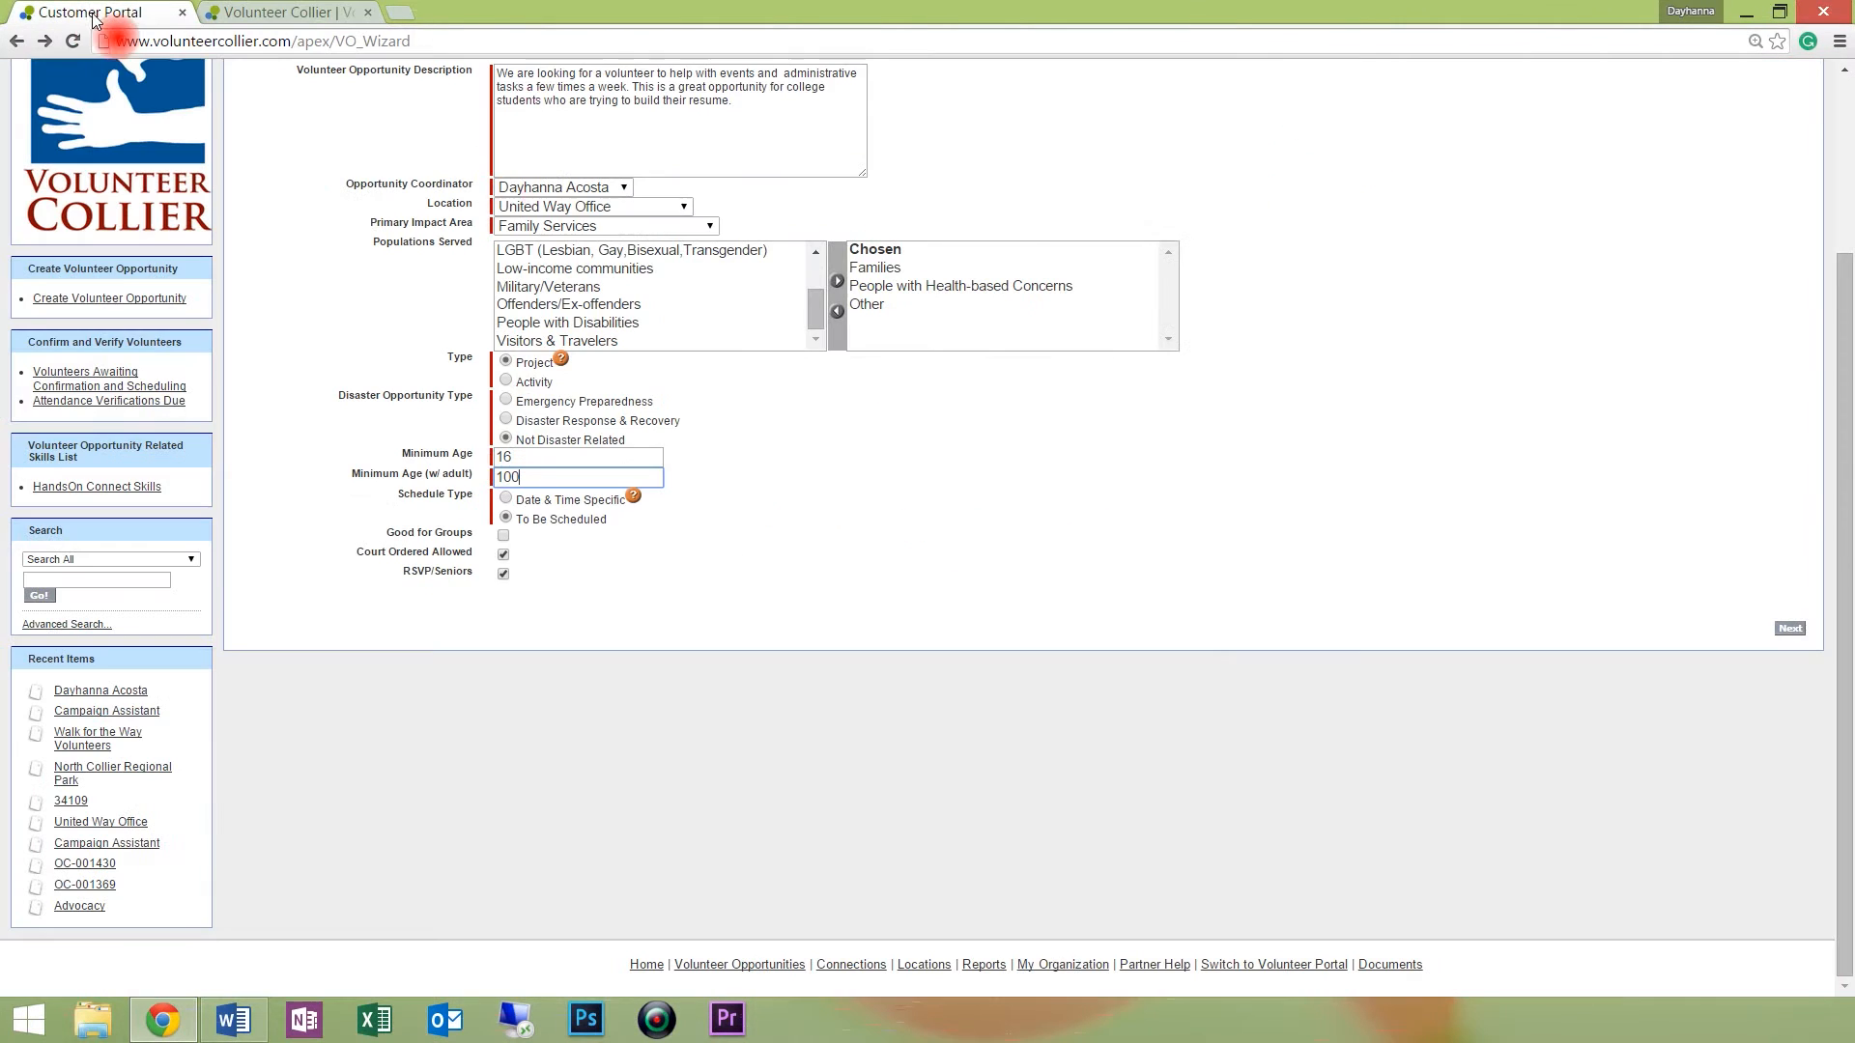
pyautogui.click(522, 504)
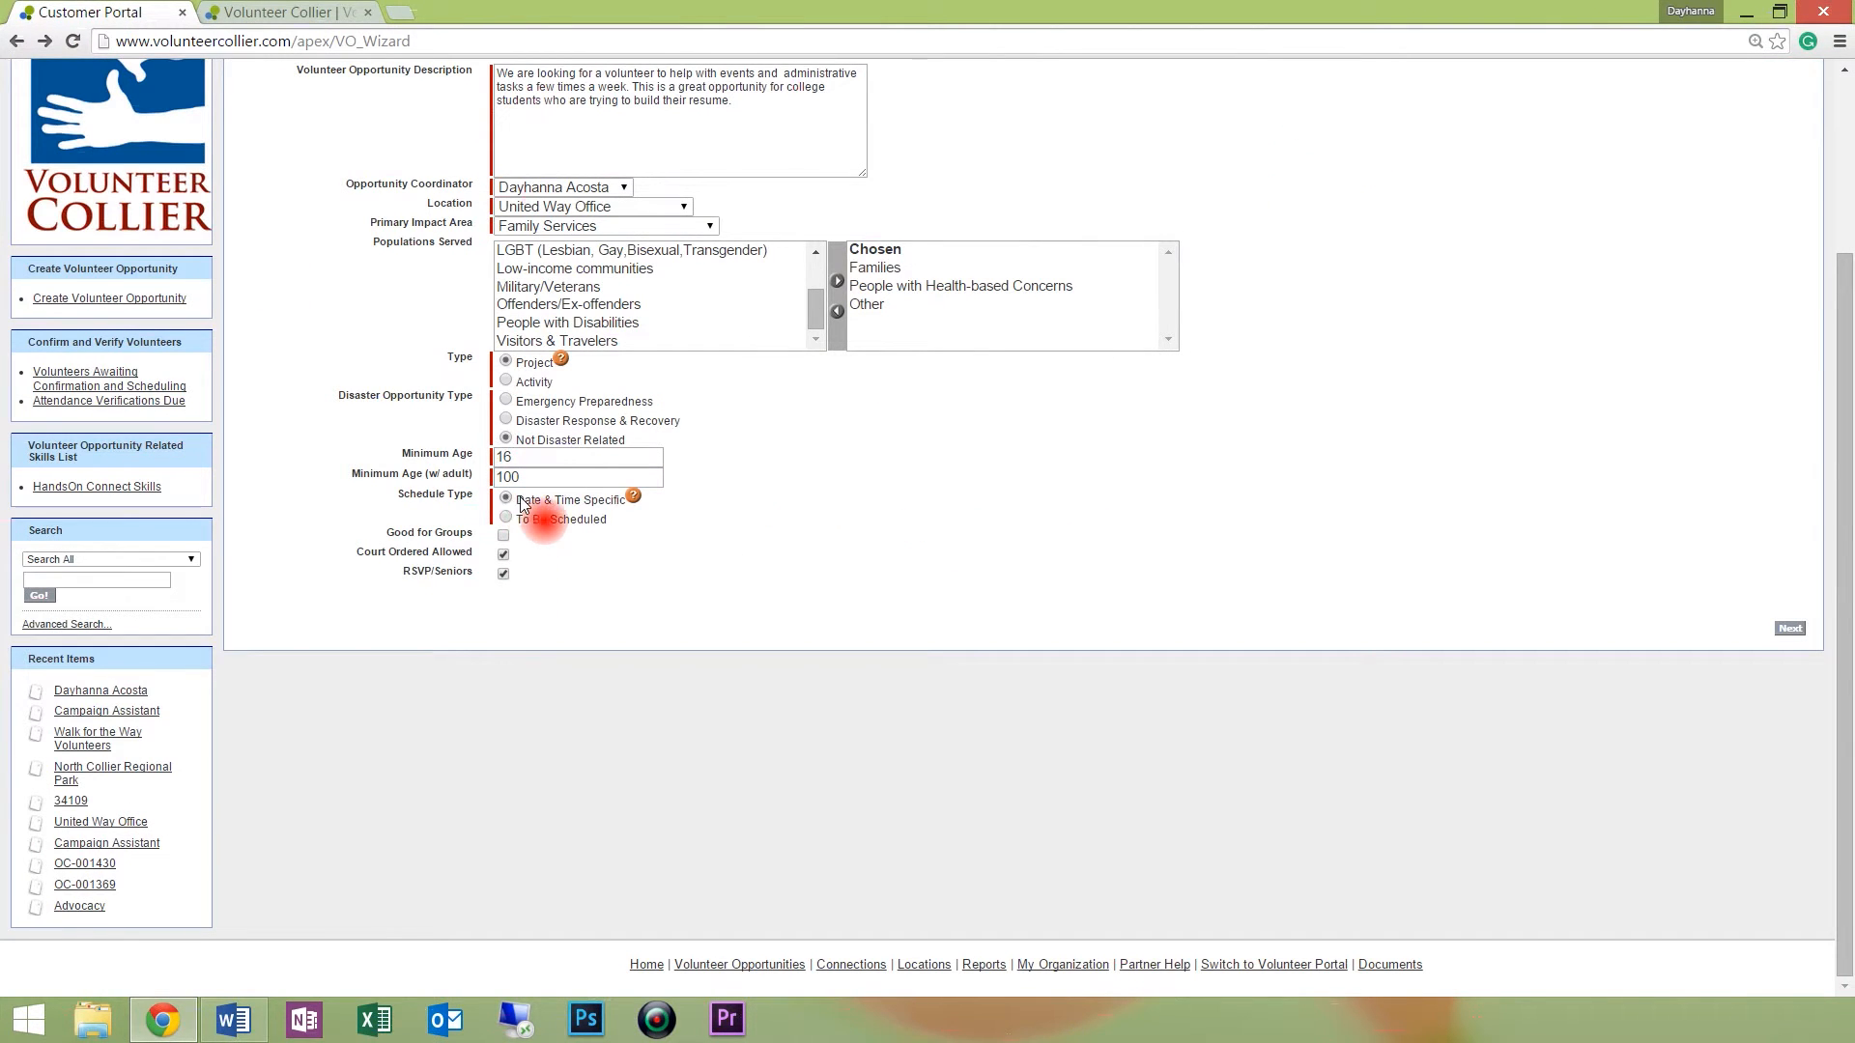
# Examine the public opportunity search results and the August 2015 volunteer opportunity calendar, and return to the opportunity form.
pyautogui.click(276, 14)
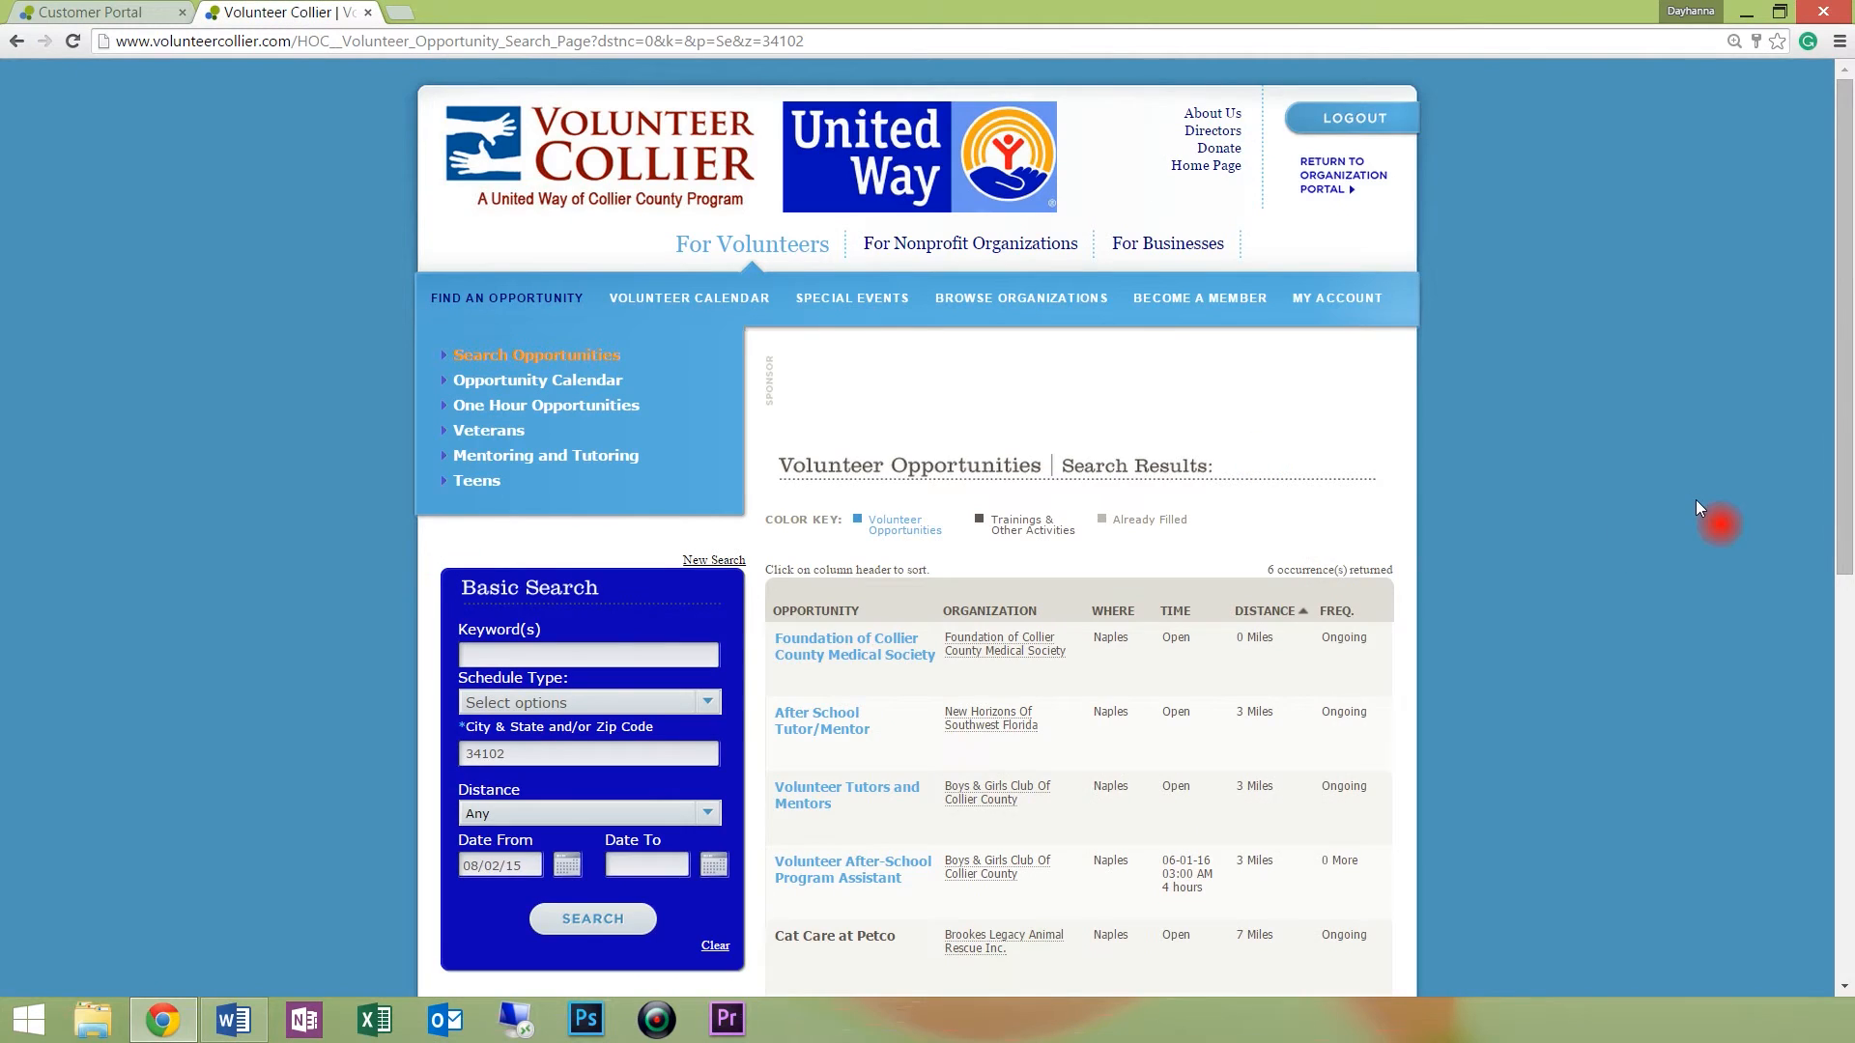
pyautogui.scroll(-2, 1620, 486)
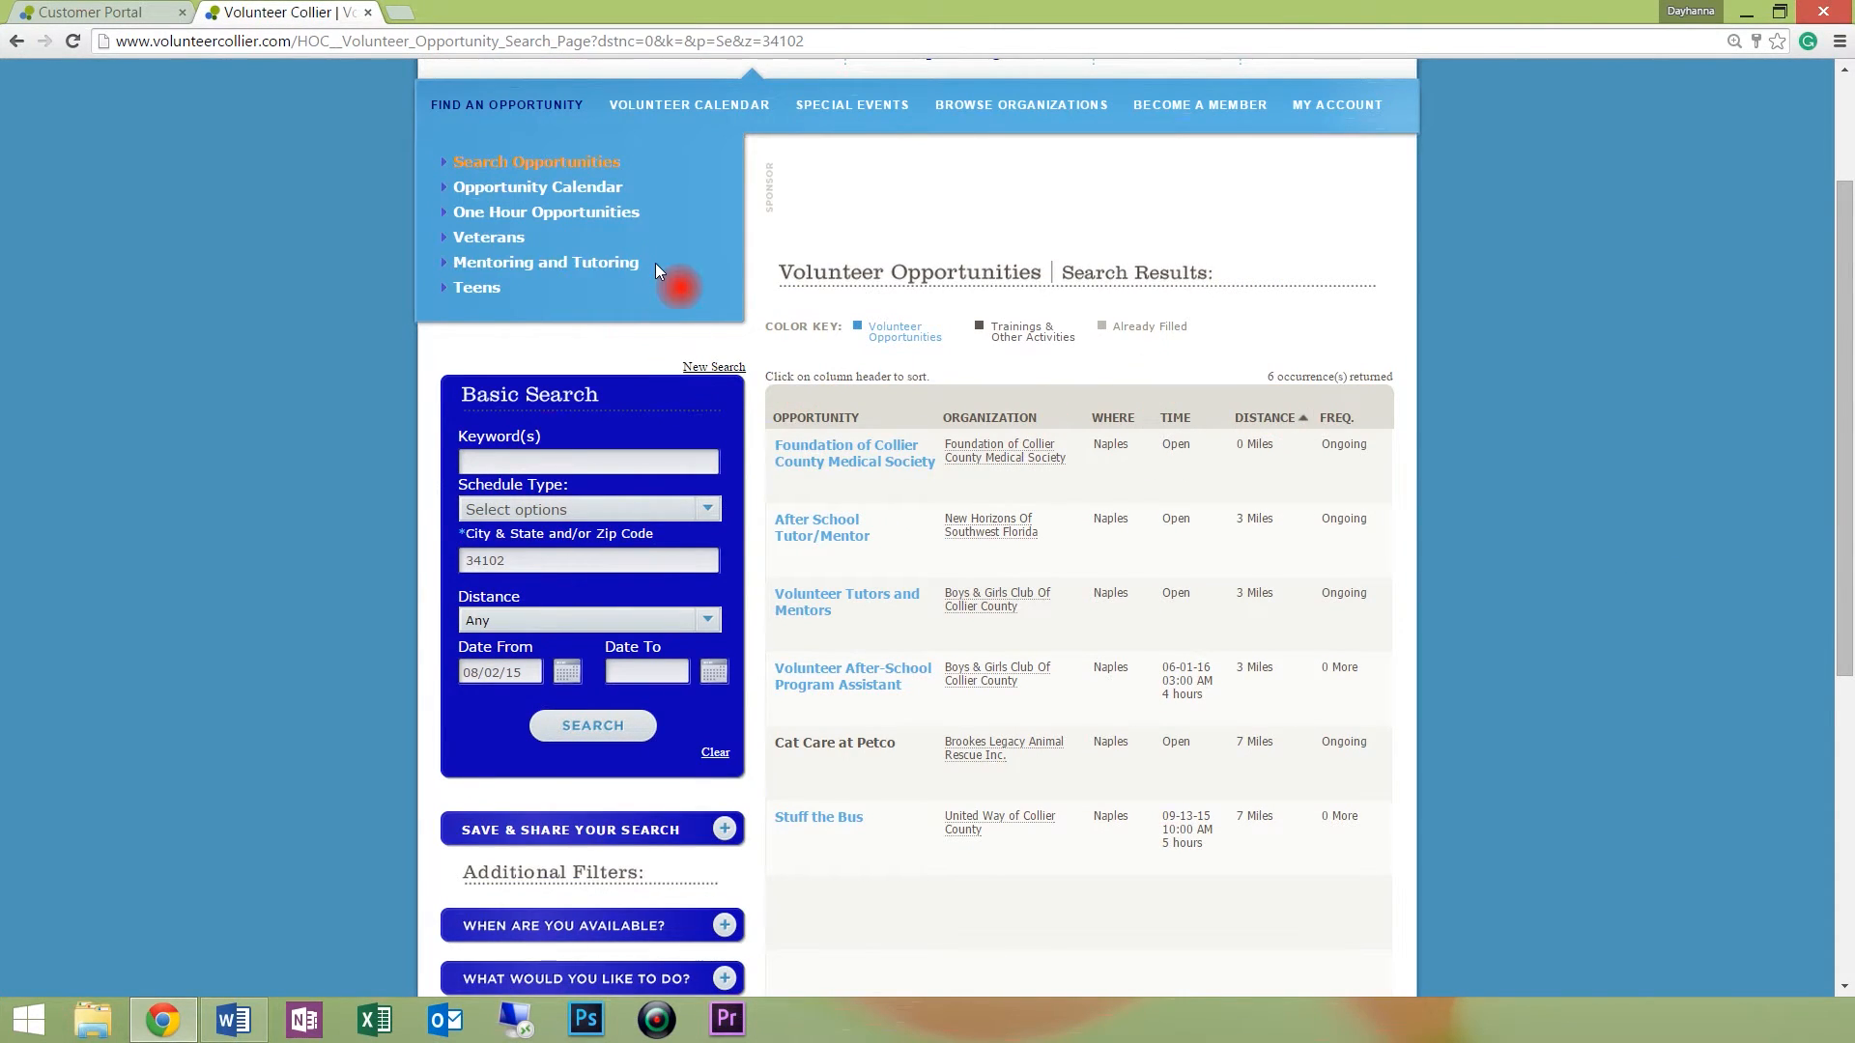
pyautogui.scroll(2, 576, 295)
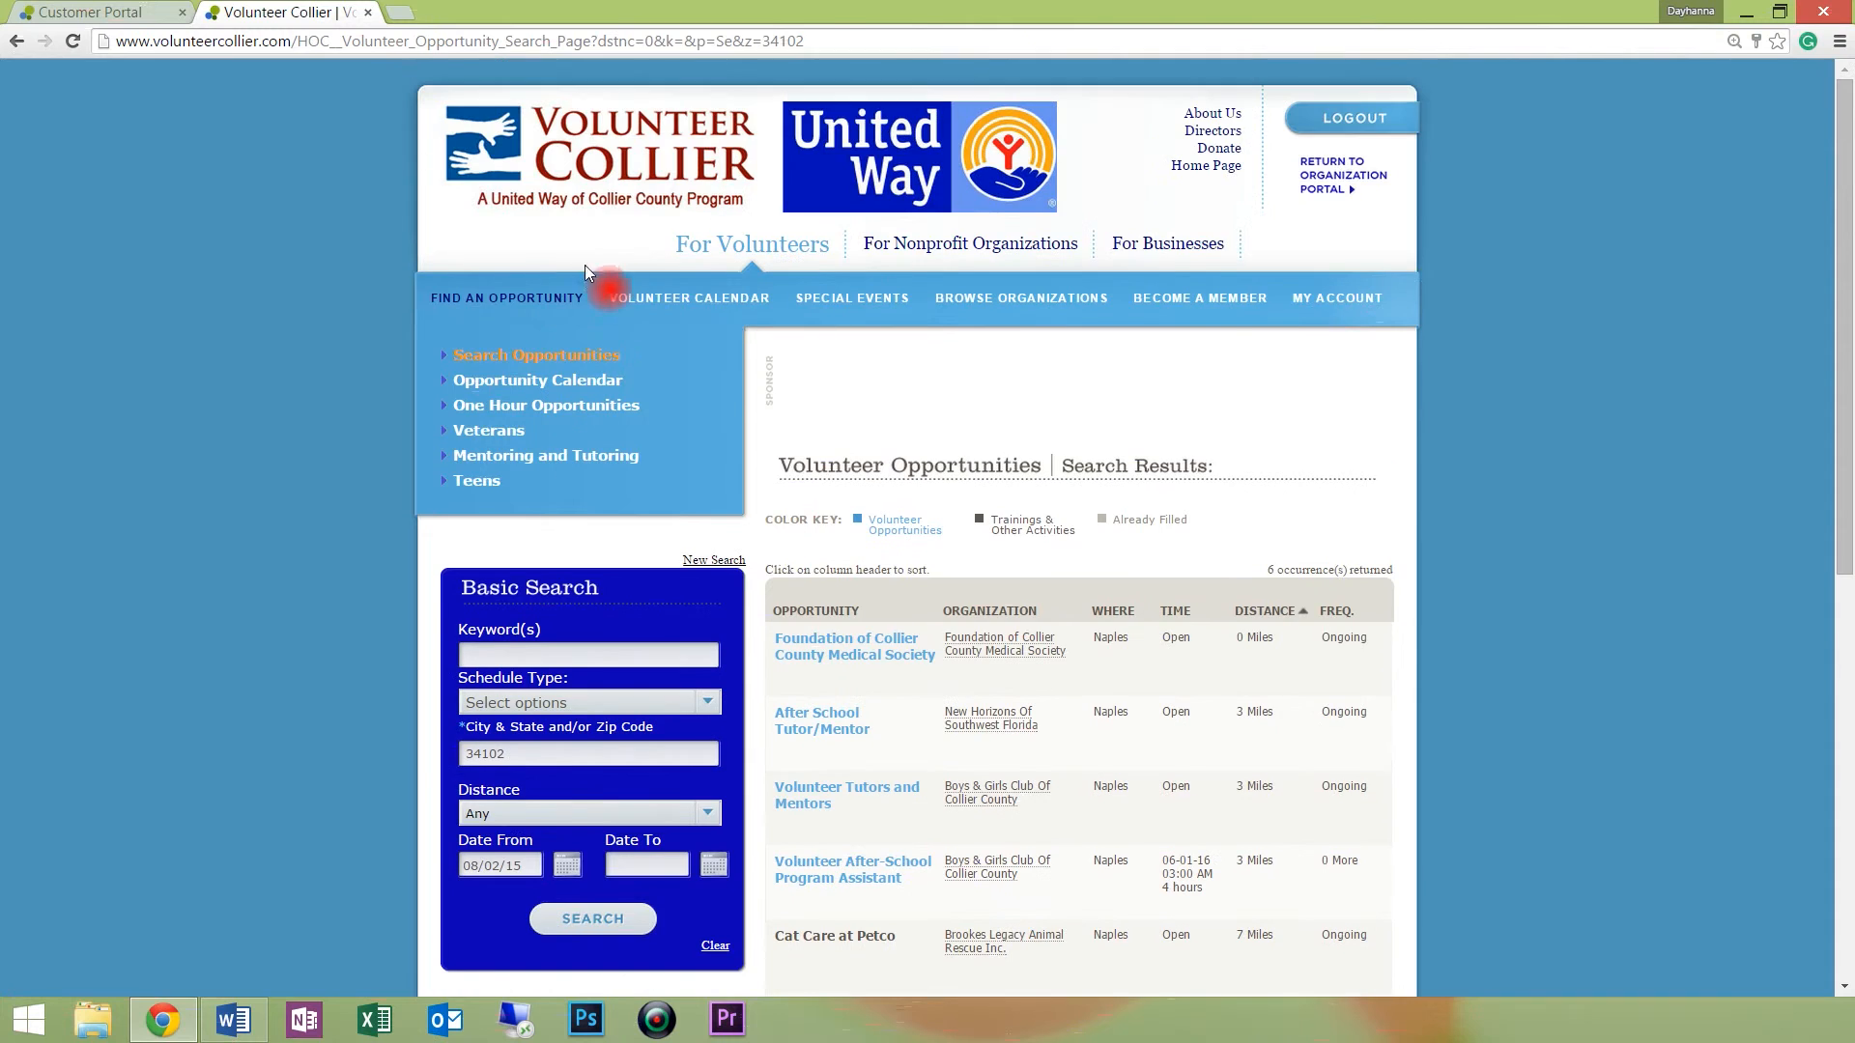
pyautogui.click(730, 299)
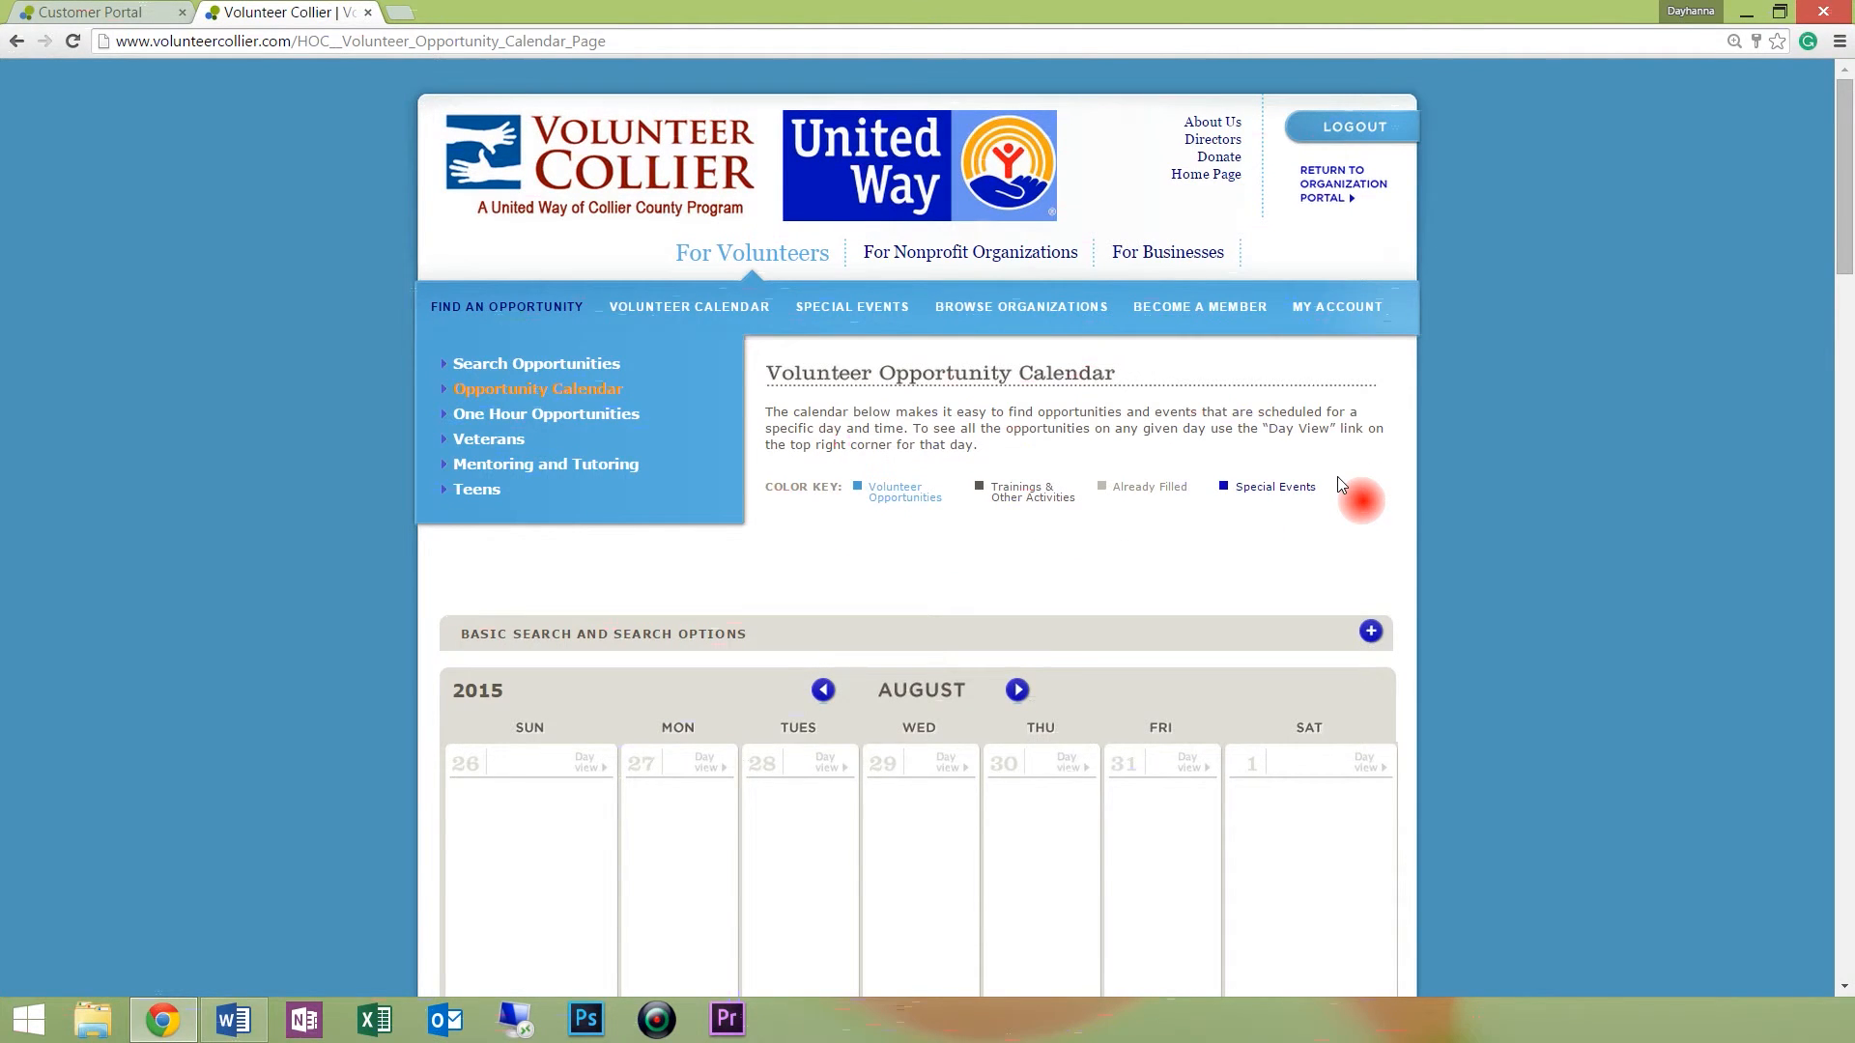
pyautogui.scroll(-10, 1324, 773)
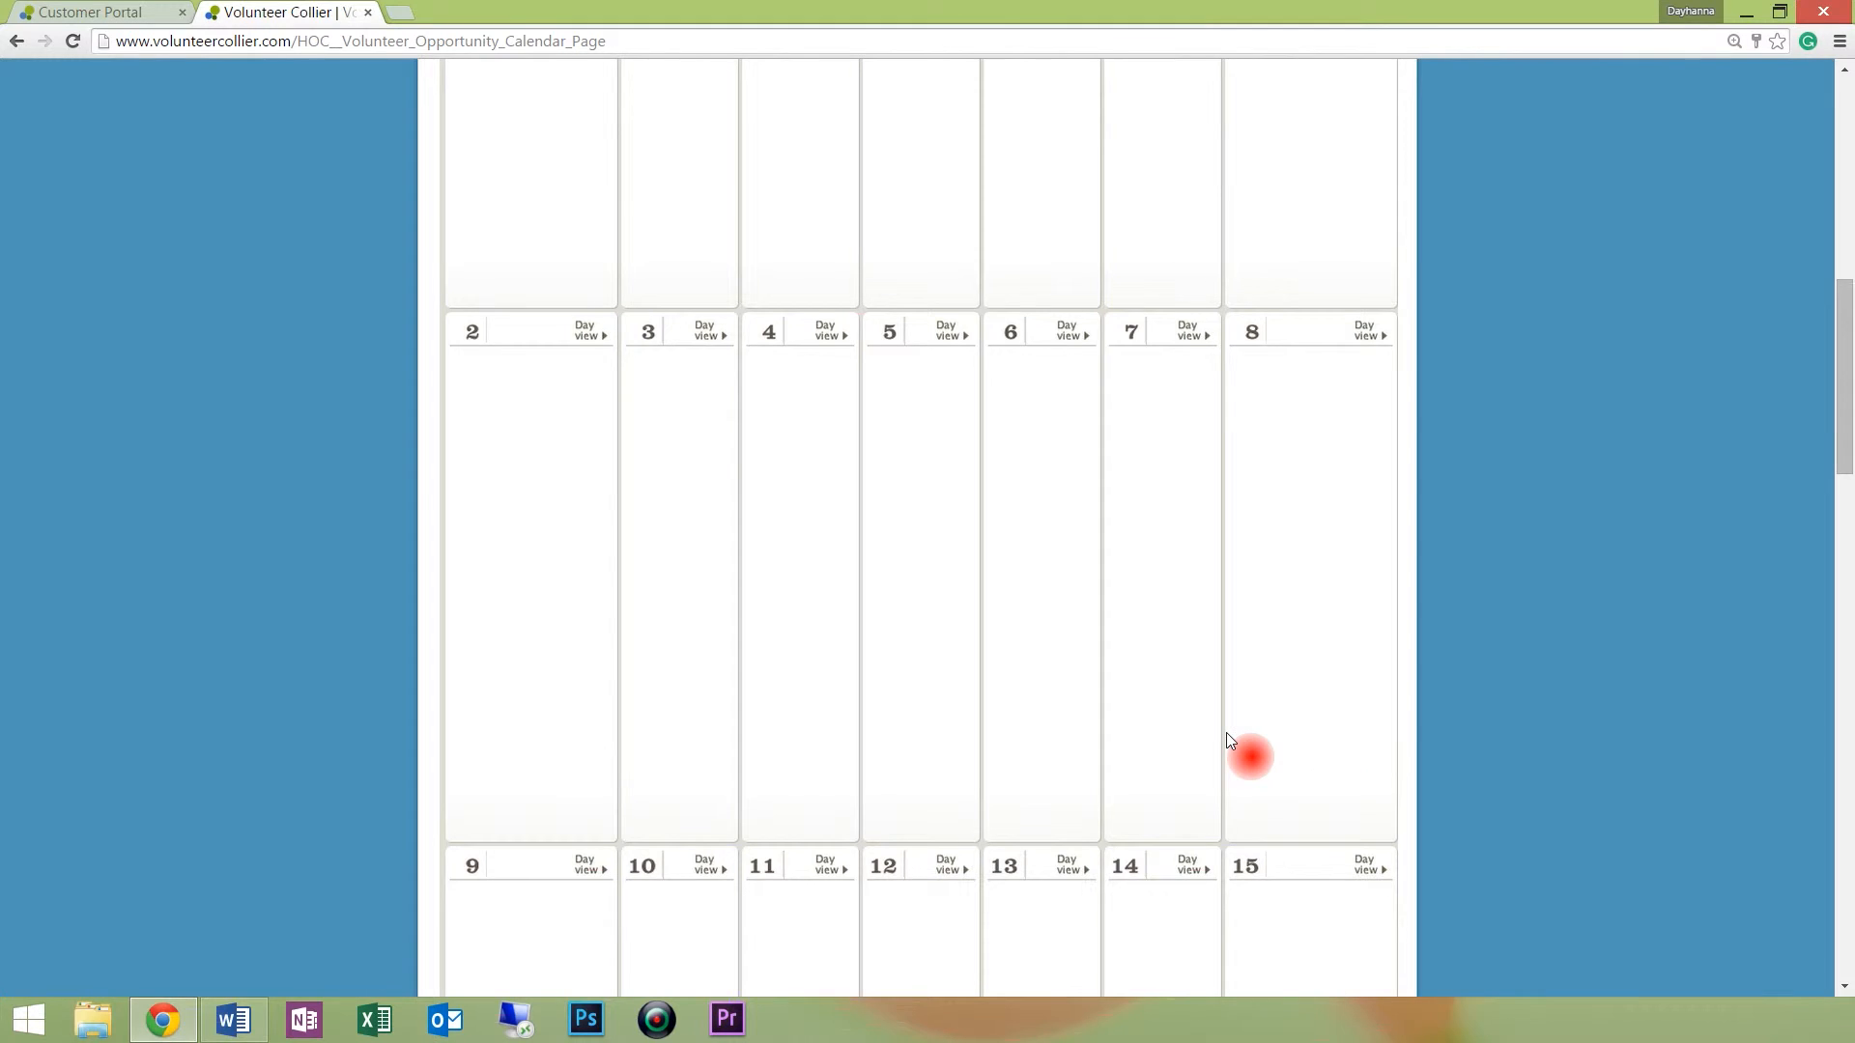
pyautogui.scroll(5, 1226, 732)
pyautogui.scroll(-2, 1086, 686)
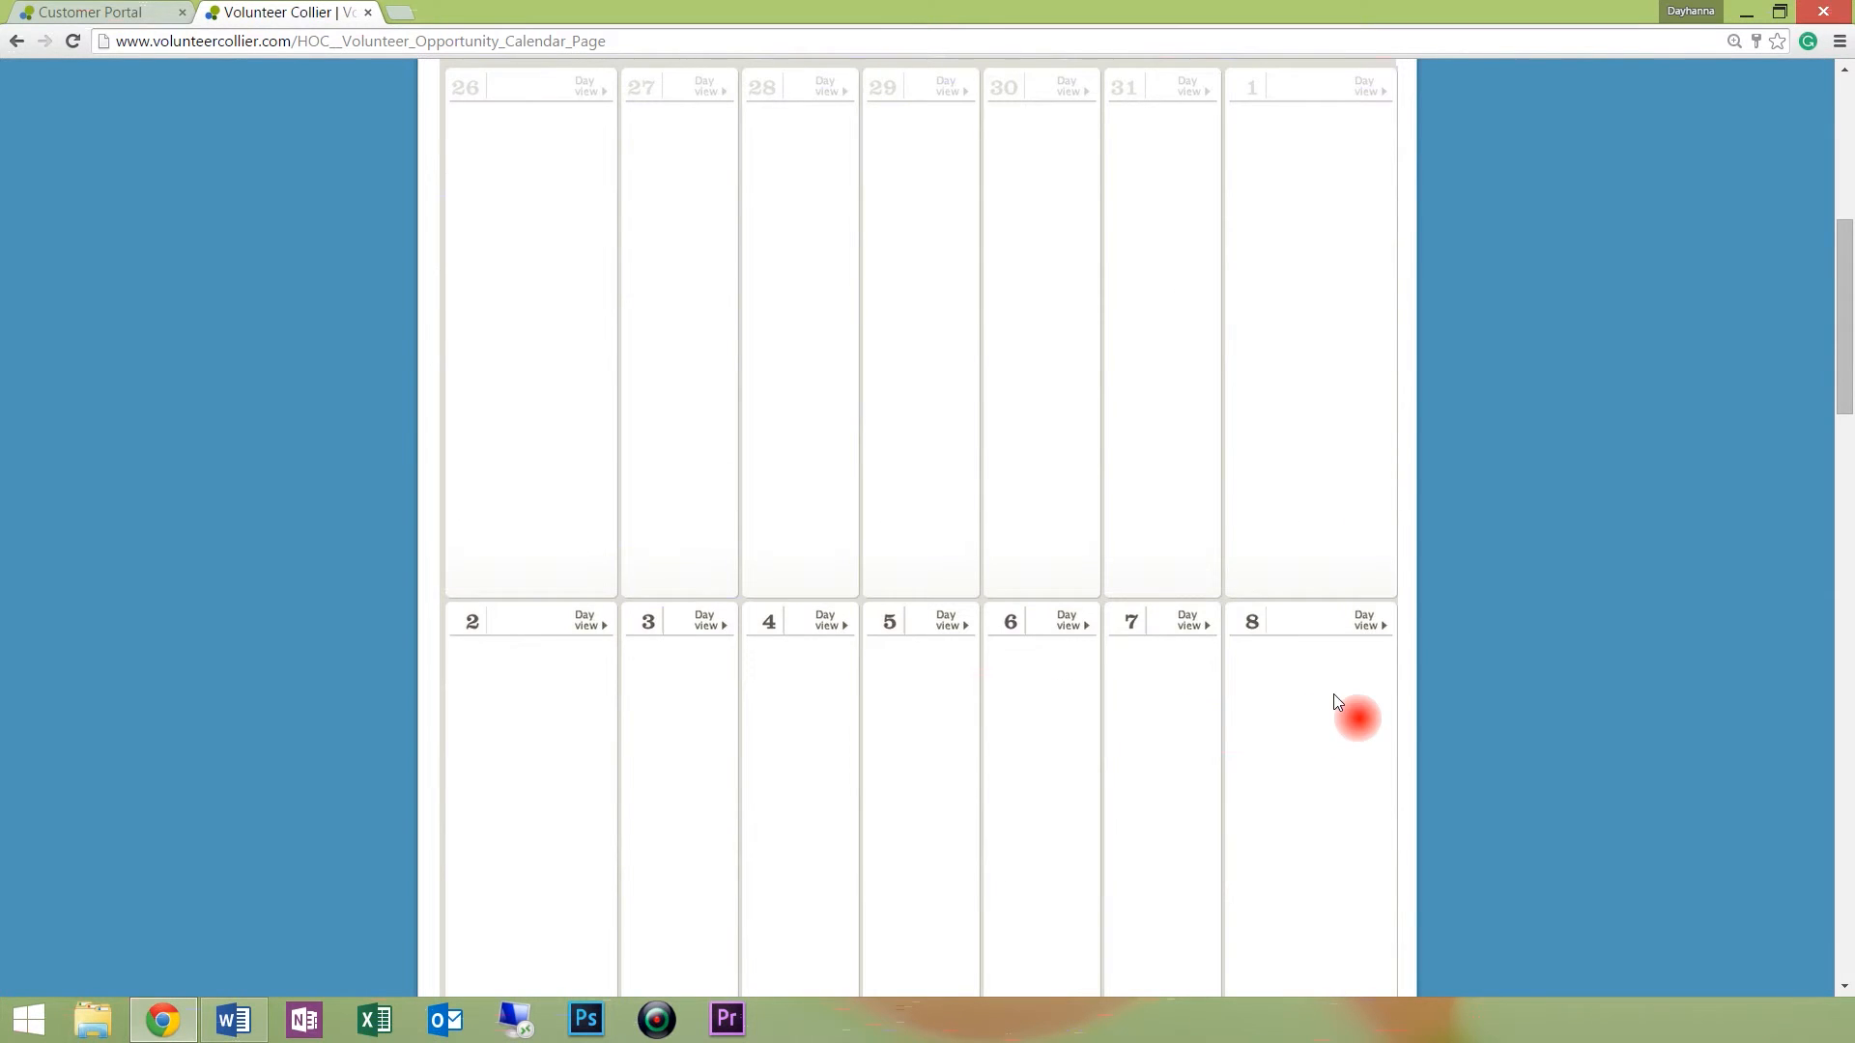
pyautogui.scroll(-3, 1320, 767)
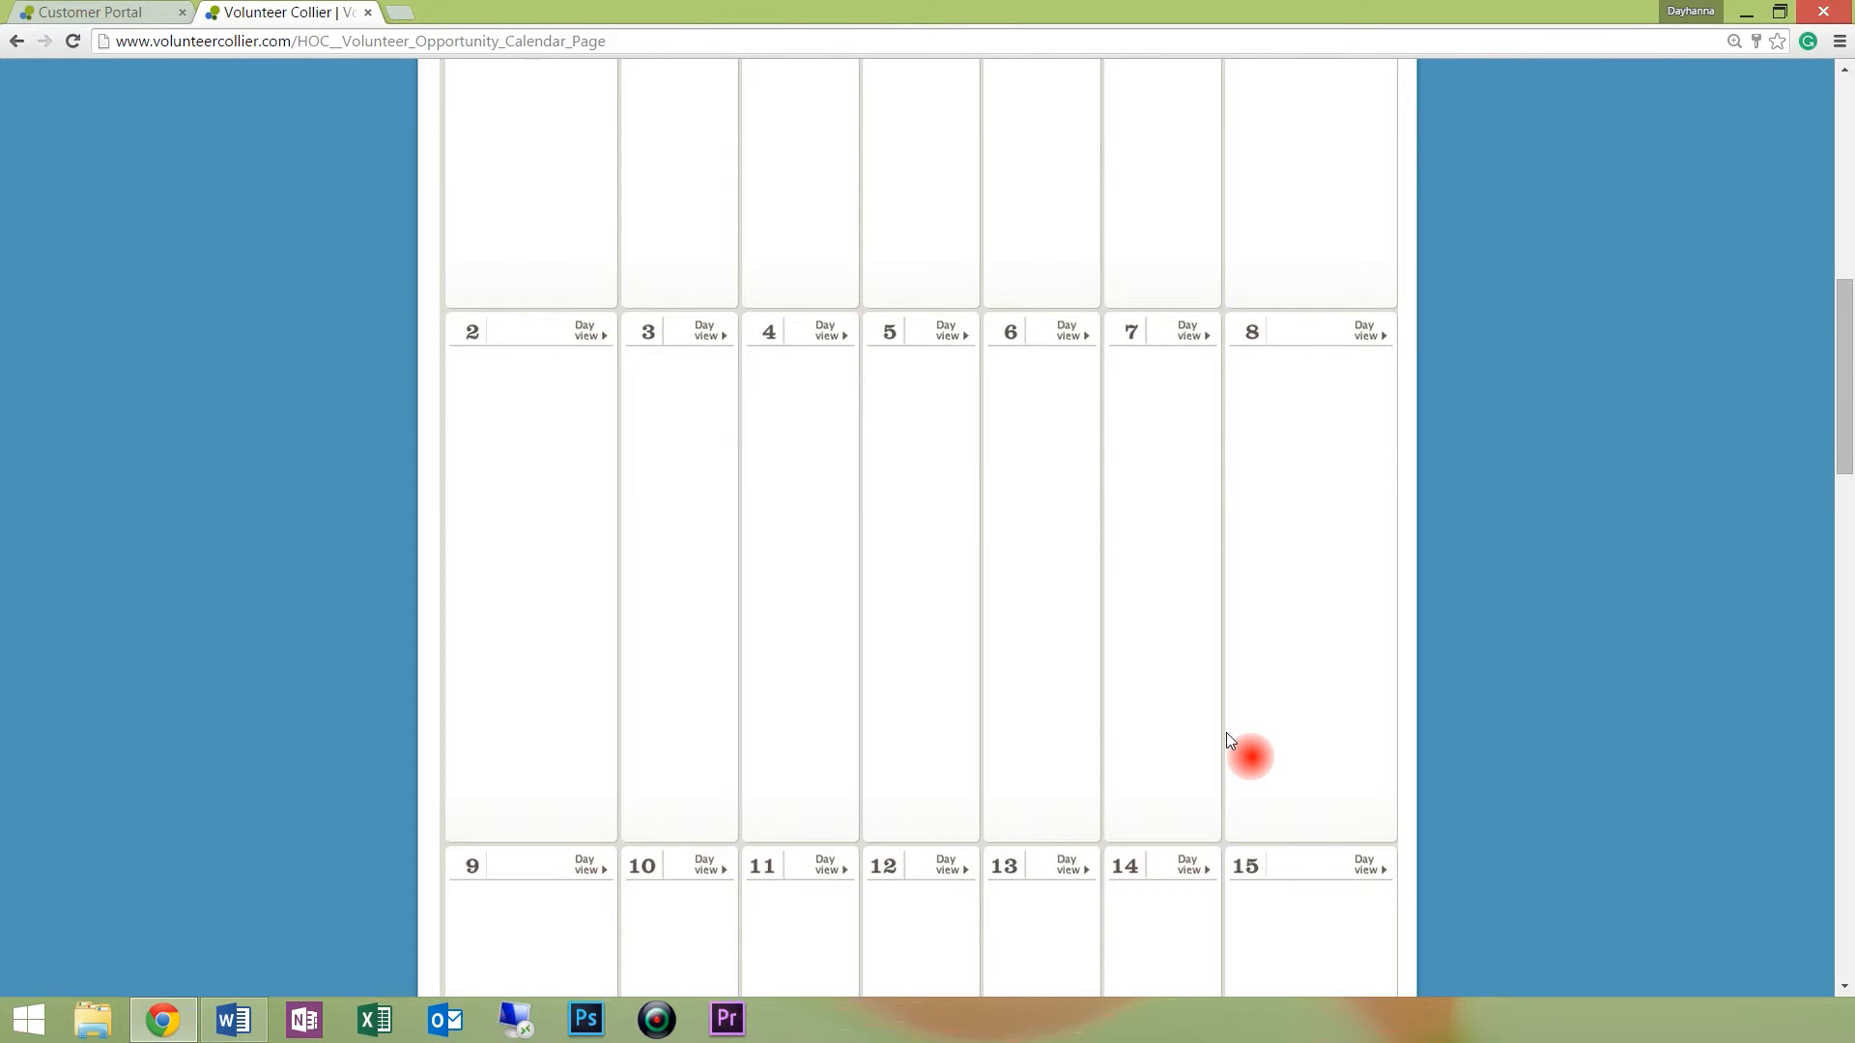
pyautogui.scroll(5, 1036, 684)
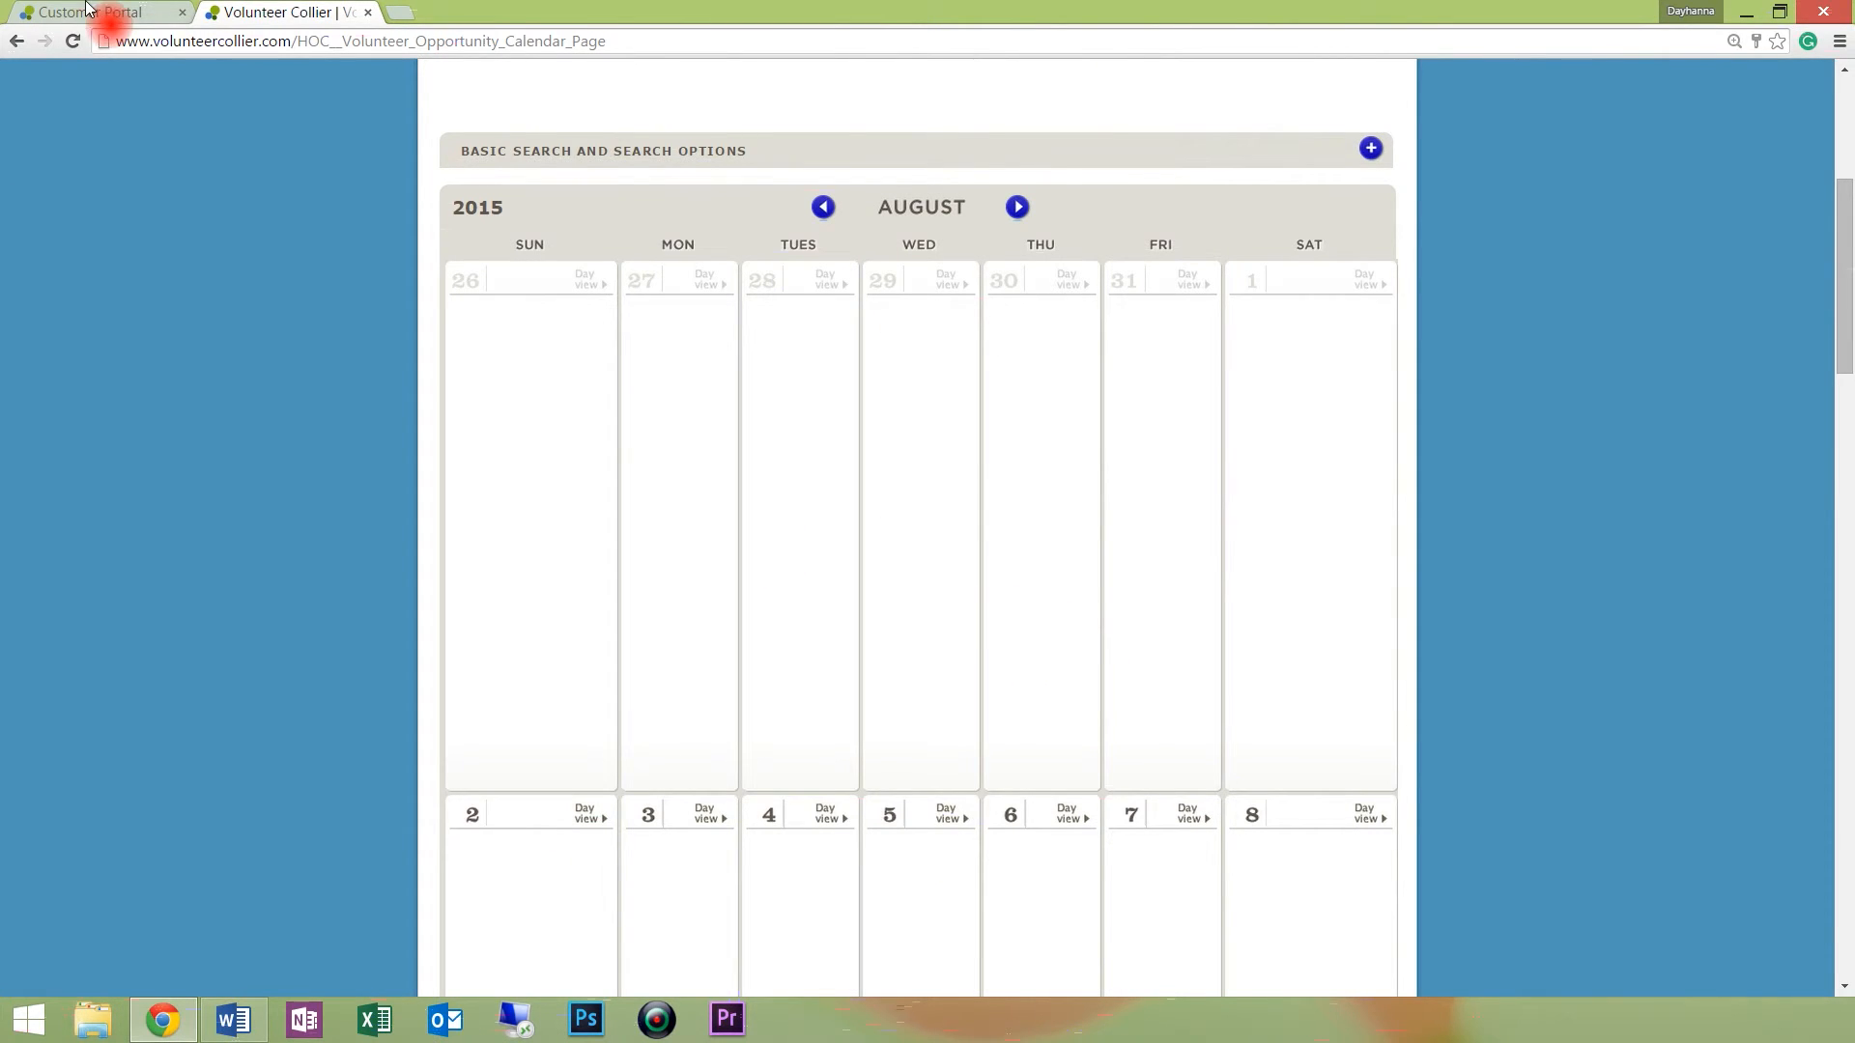
pyautogui.click(114, 12)
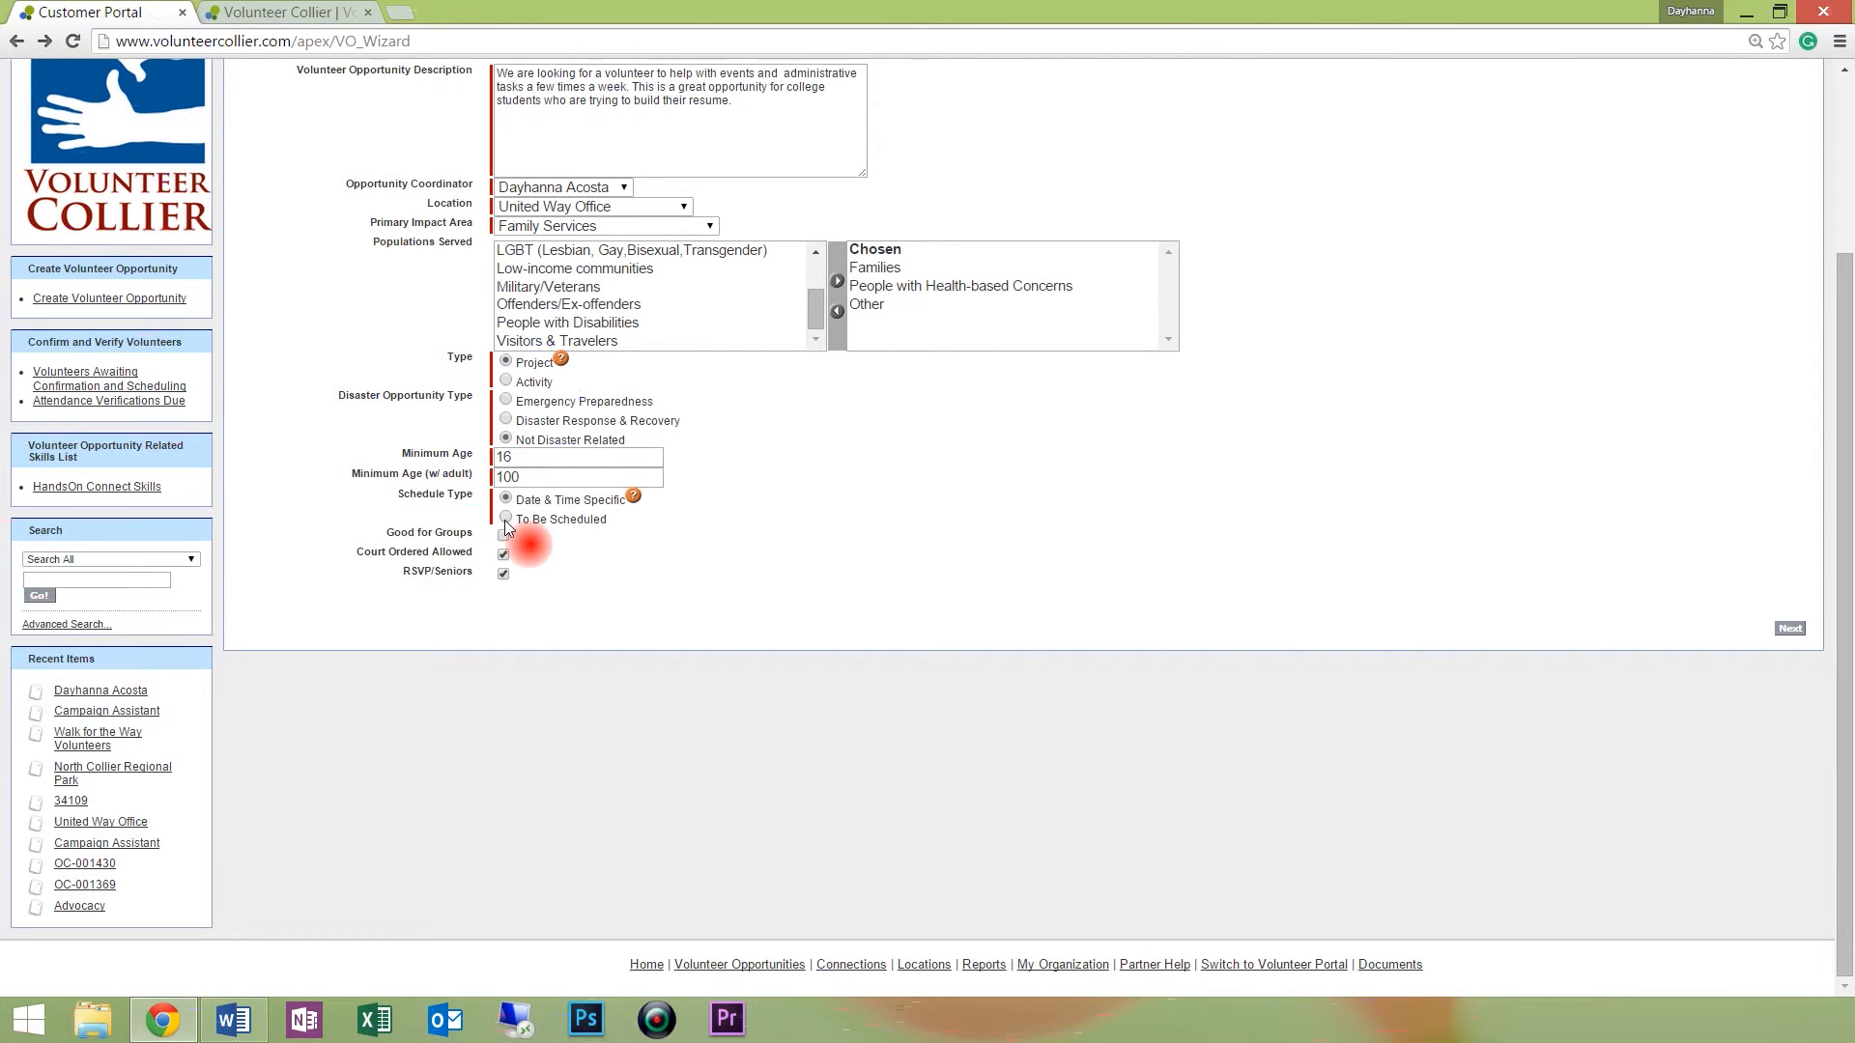
# Reopen the public opportunity search results and check how the listings show their time and frequency.
pyautogui.click(311, 12)
pyautogui.scroll(5, 309, 406)
pyautogui.click(580, 367)
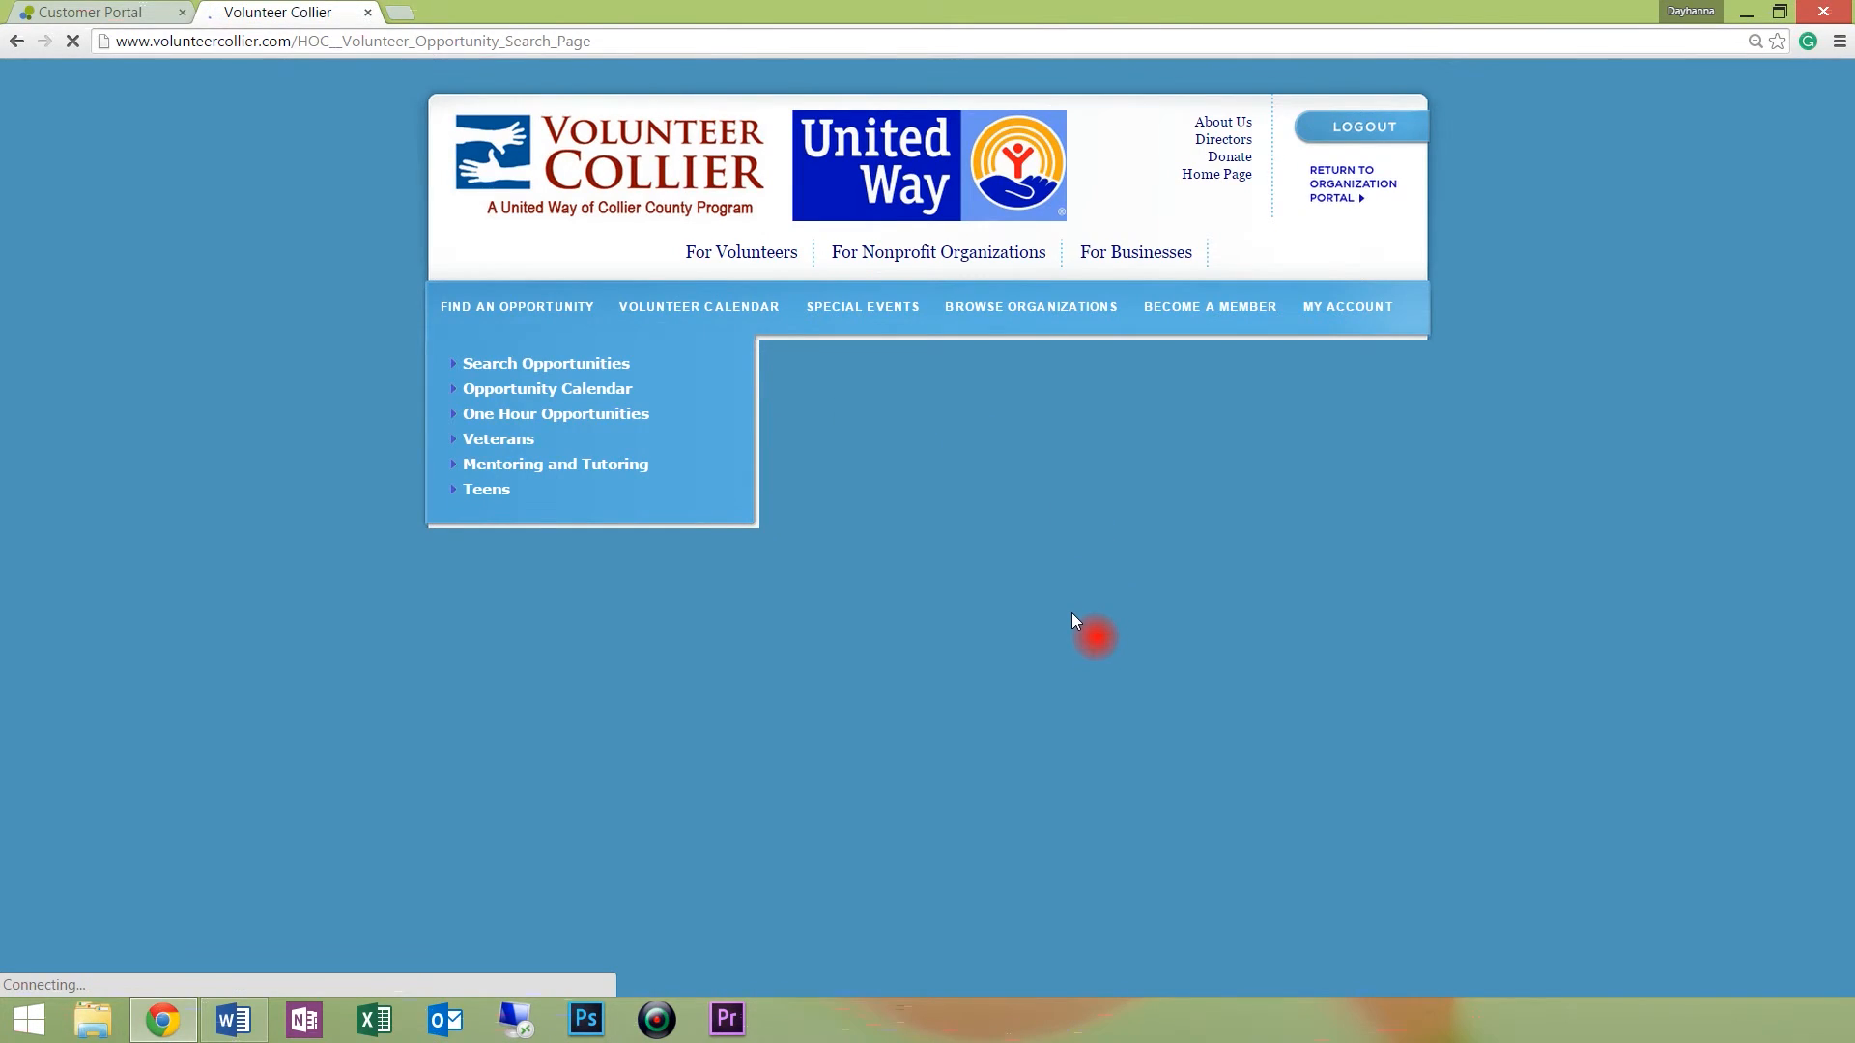
pyautogui.scroll(-1, 1068, 555)
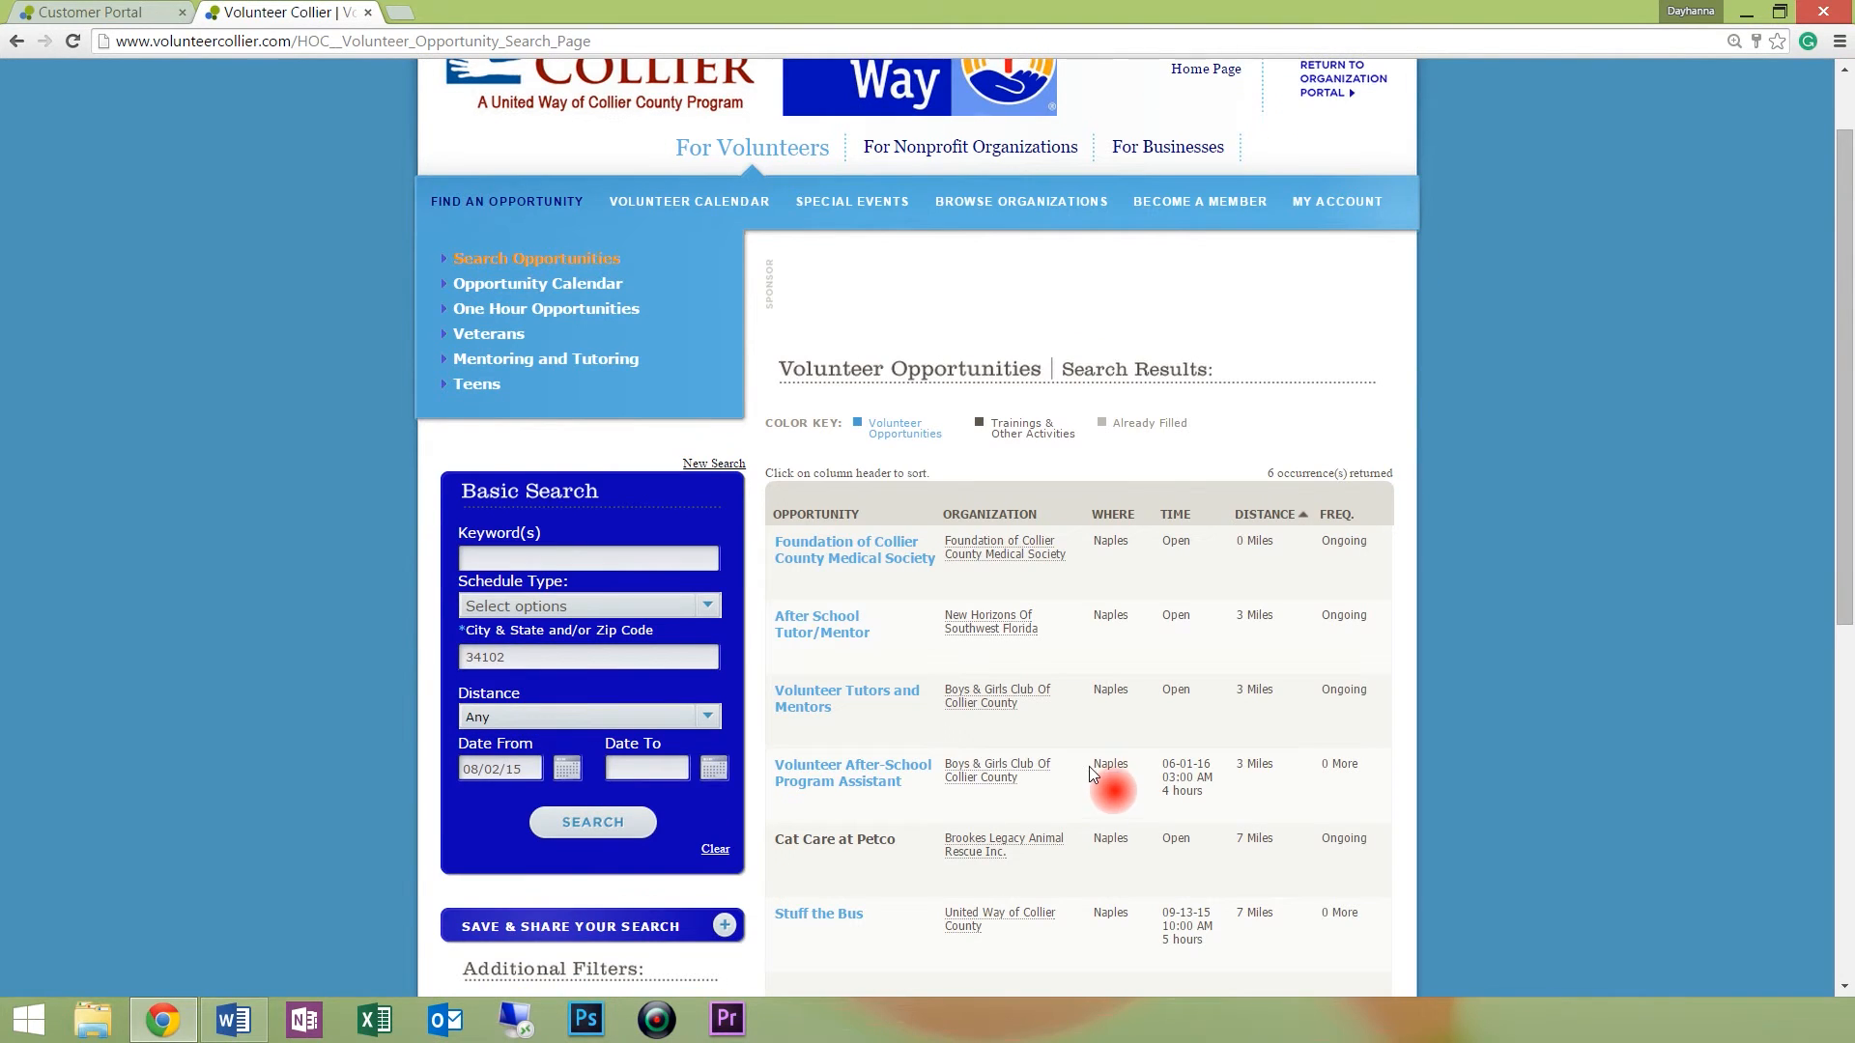
# Set the opportunity form's schedule type to To Be Scheduled and continue to the wizard's scheduling page.
pyautogui.click(150, 11)
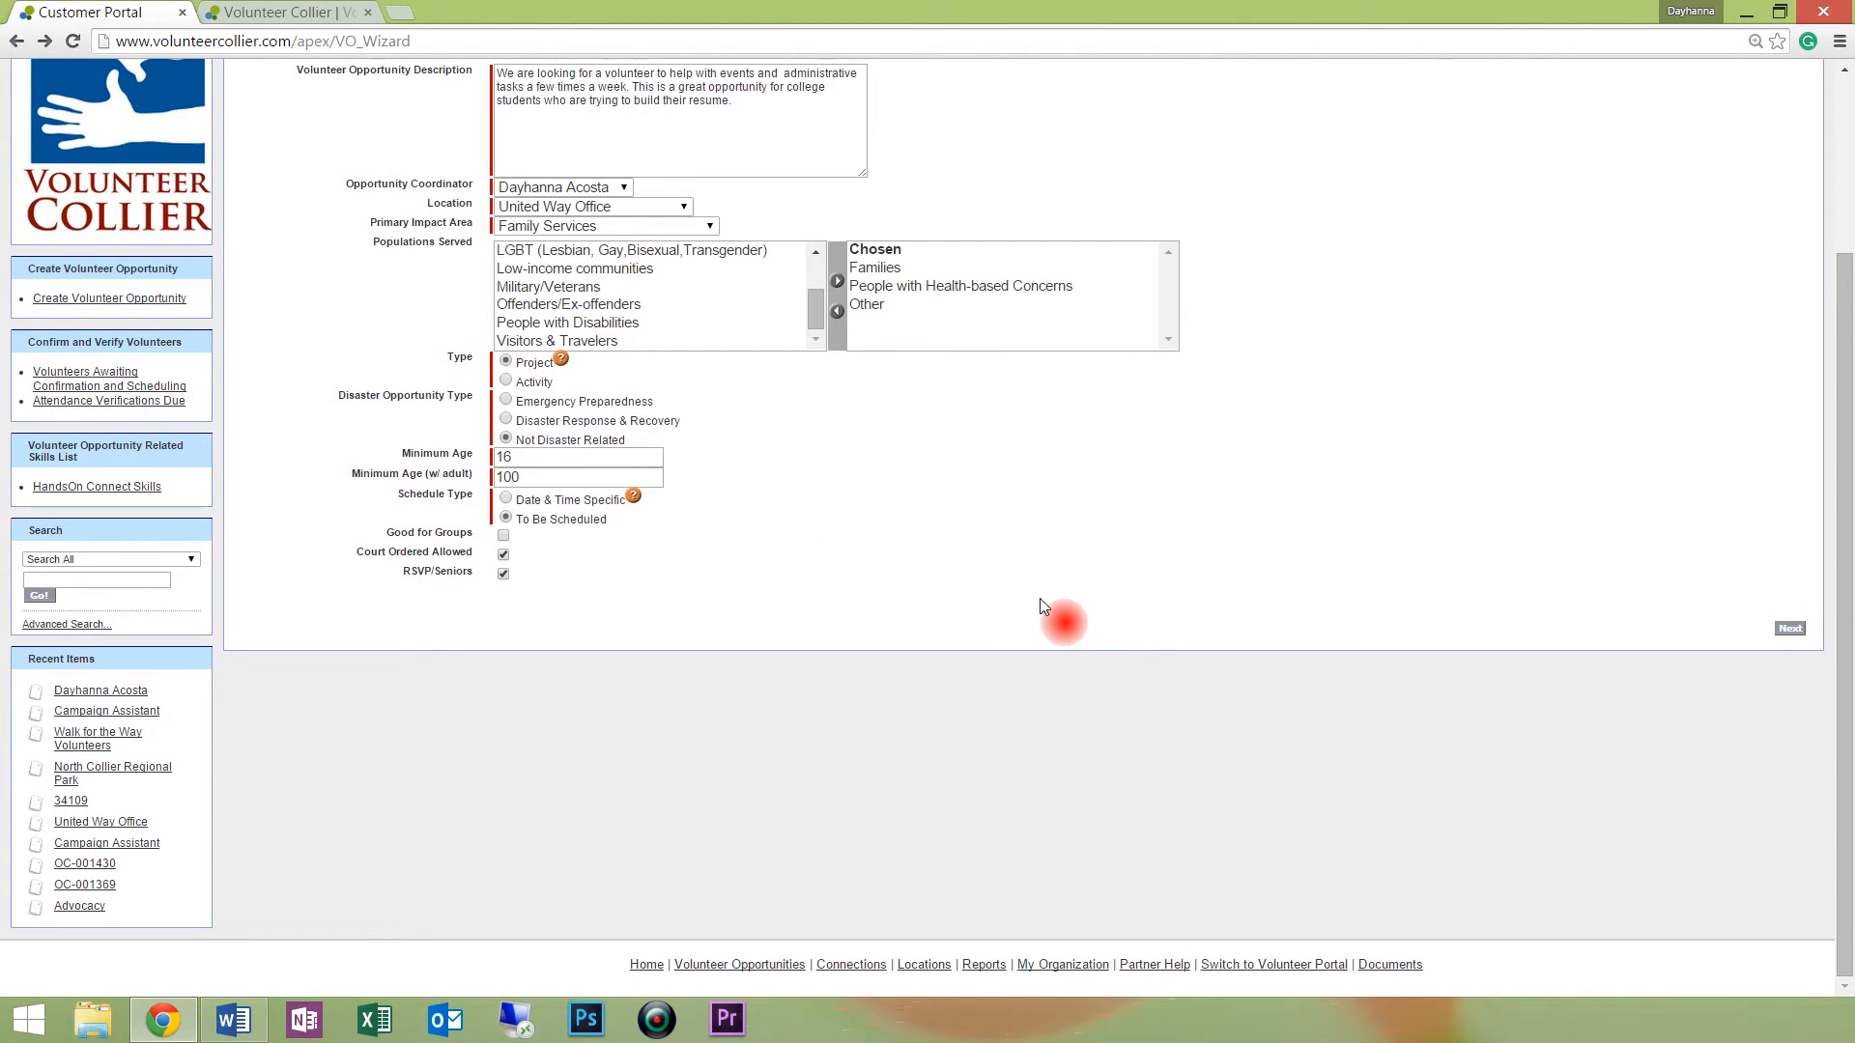
pyautogui.click(1790, 629)
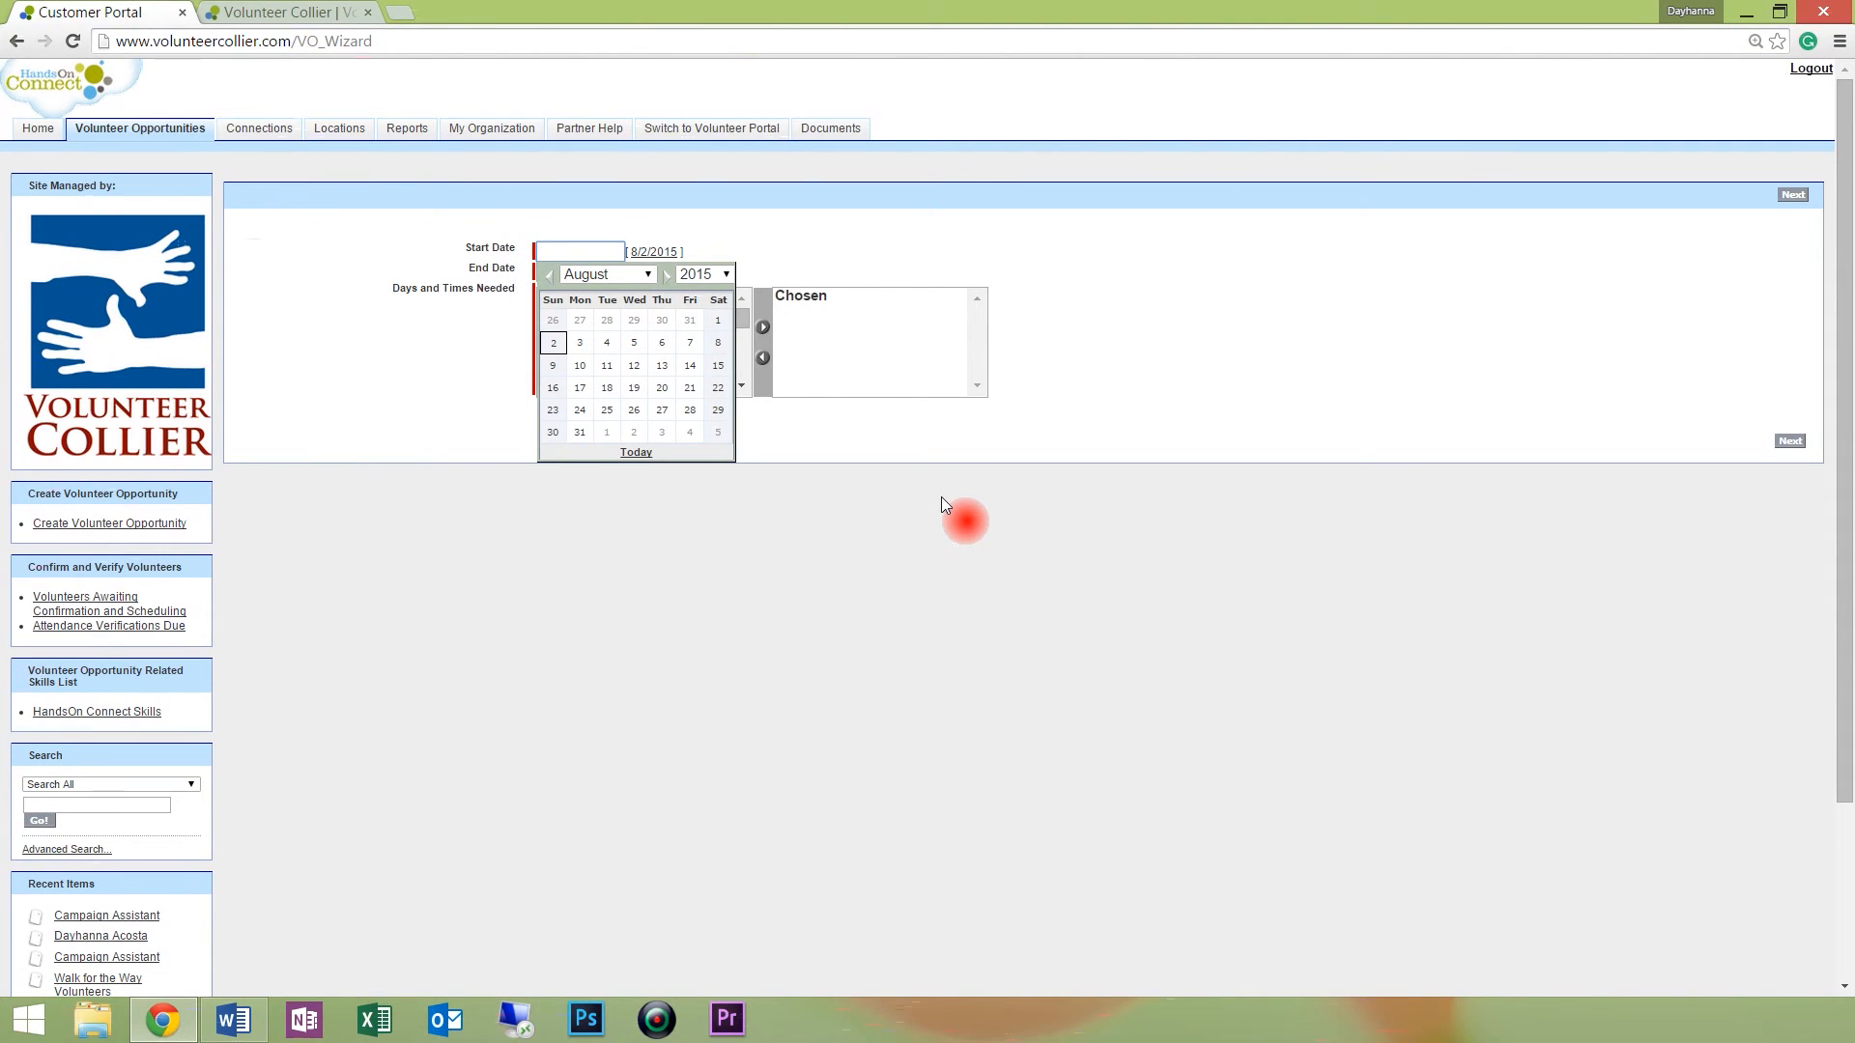
# Set the opportunity's start date to 8/5/2015 and its end date to 10/31/2015.
pyautogui.click(634, 342)
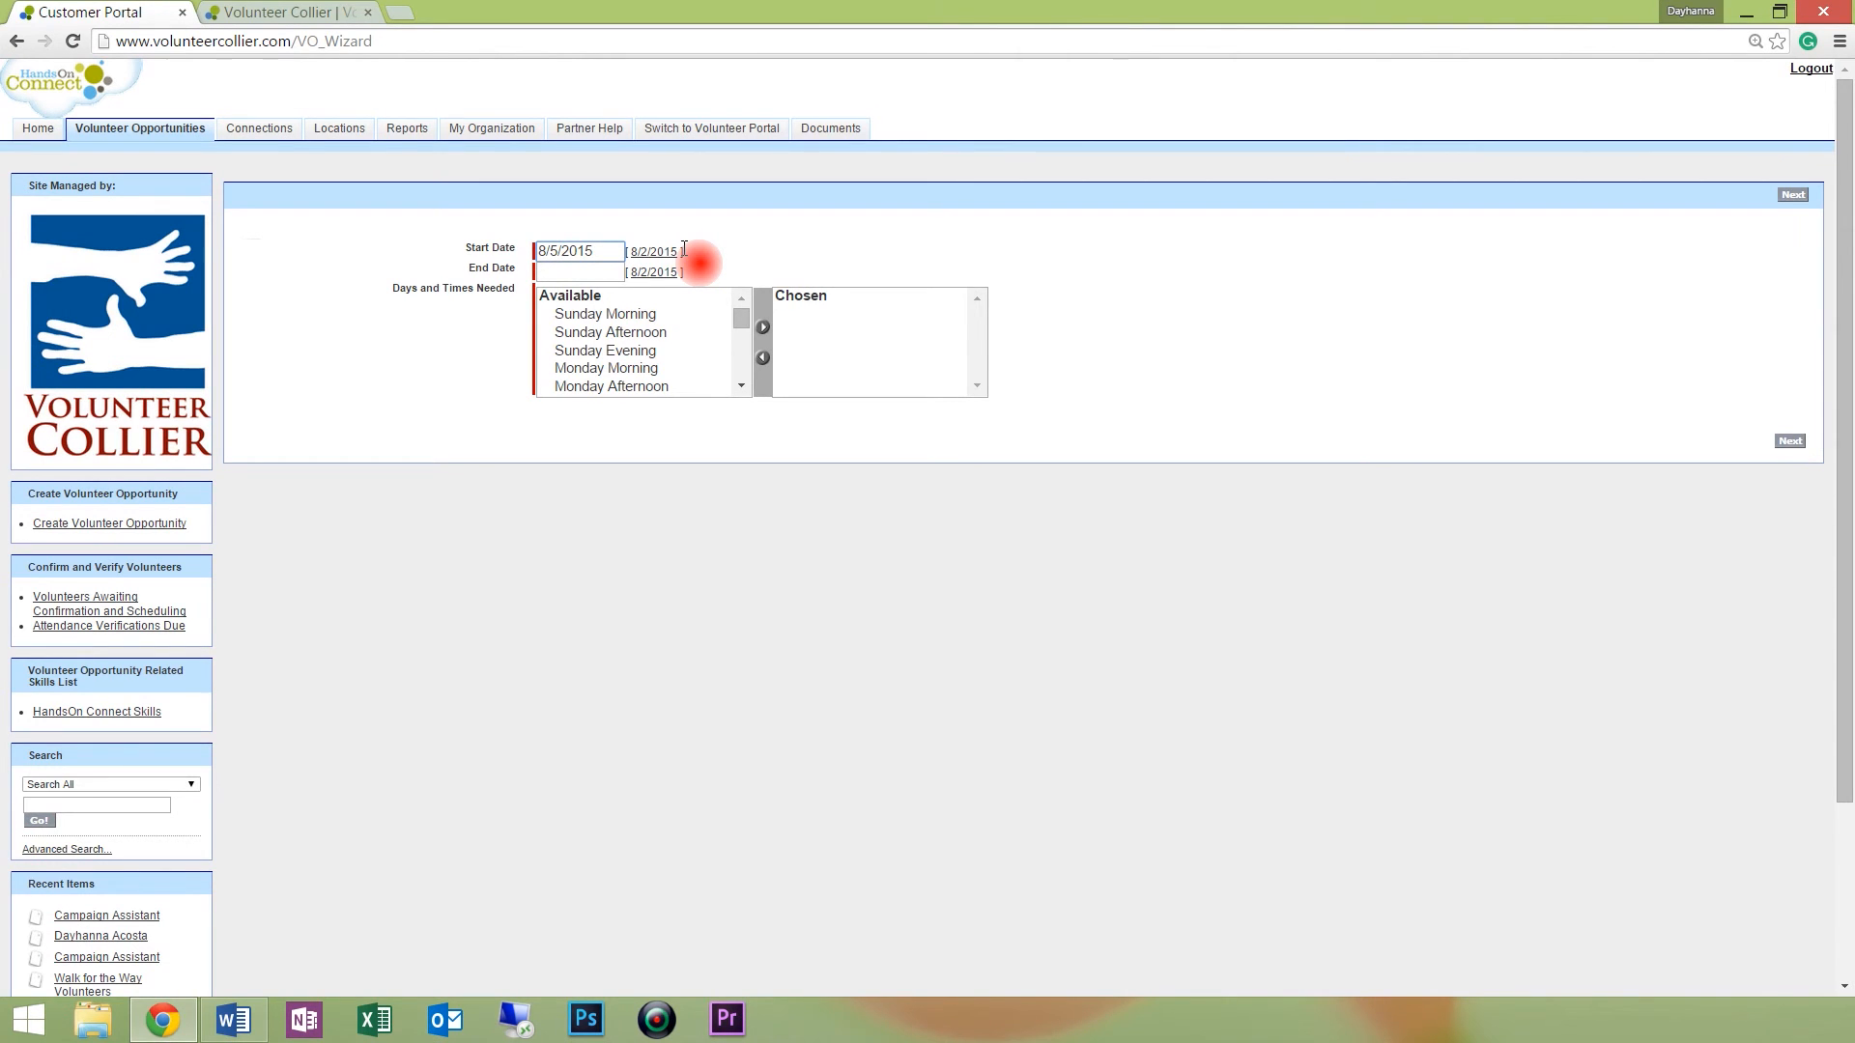
pyautogui.click(654, 273)
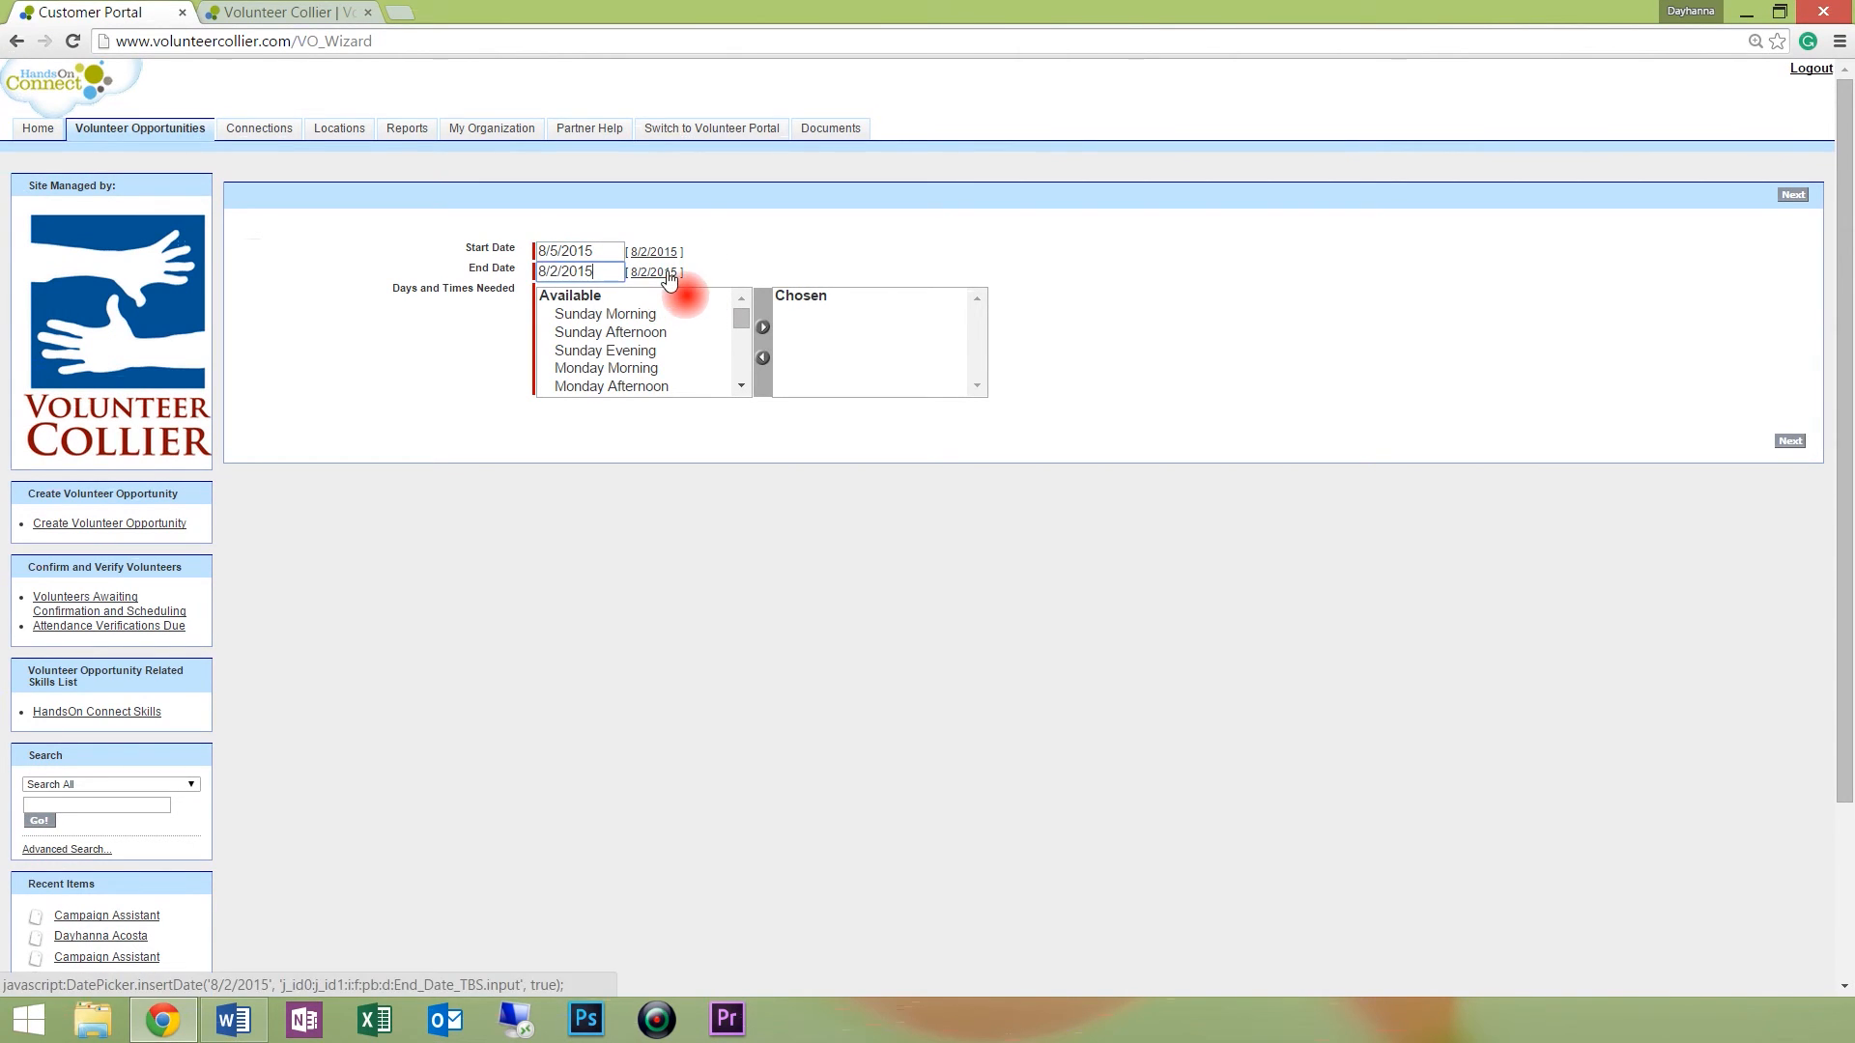
pyautogui.click(603, 272)
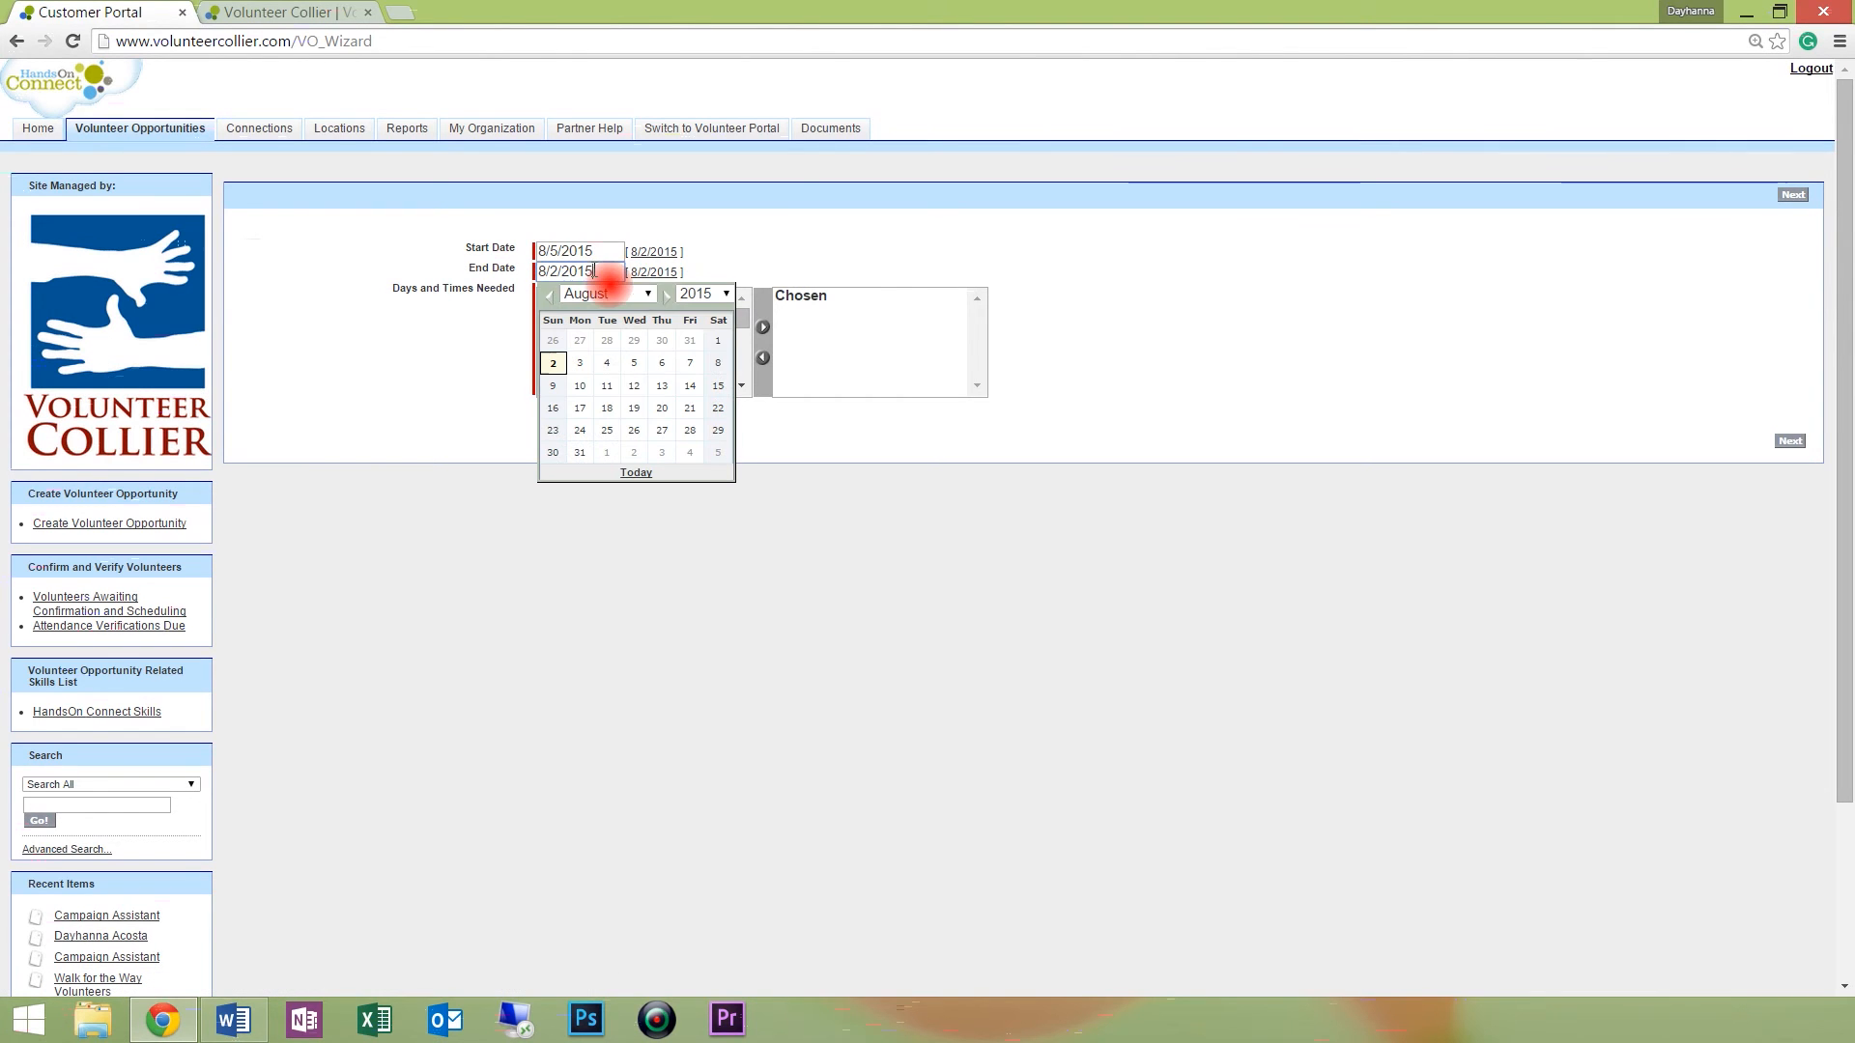
pyautogui.click(647, 294)
pyautogui.click(612, 478)
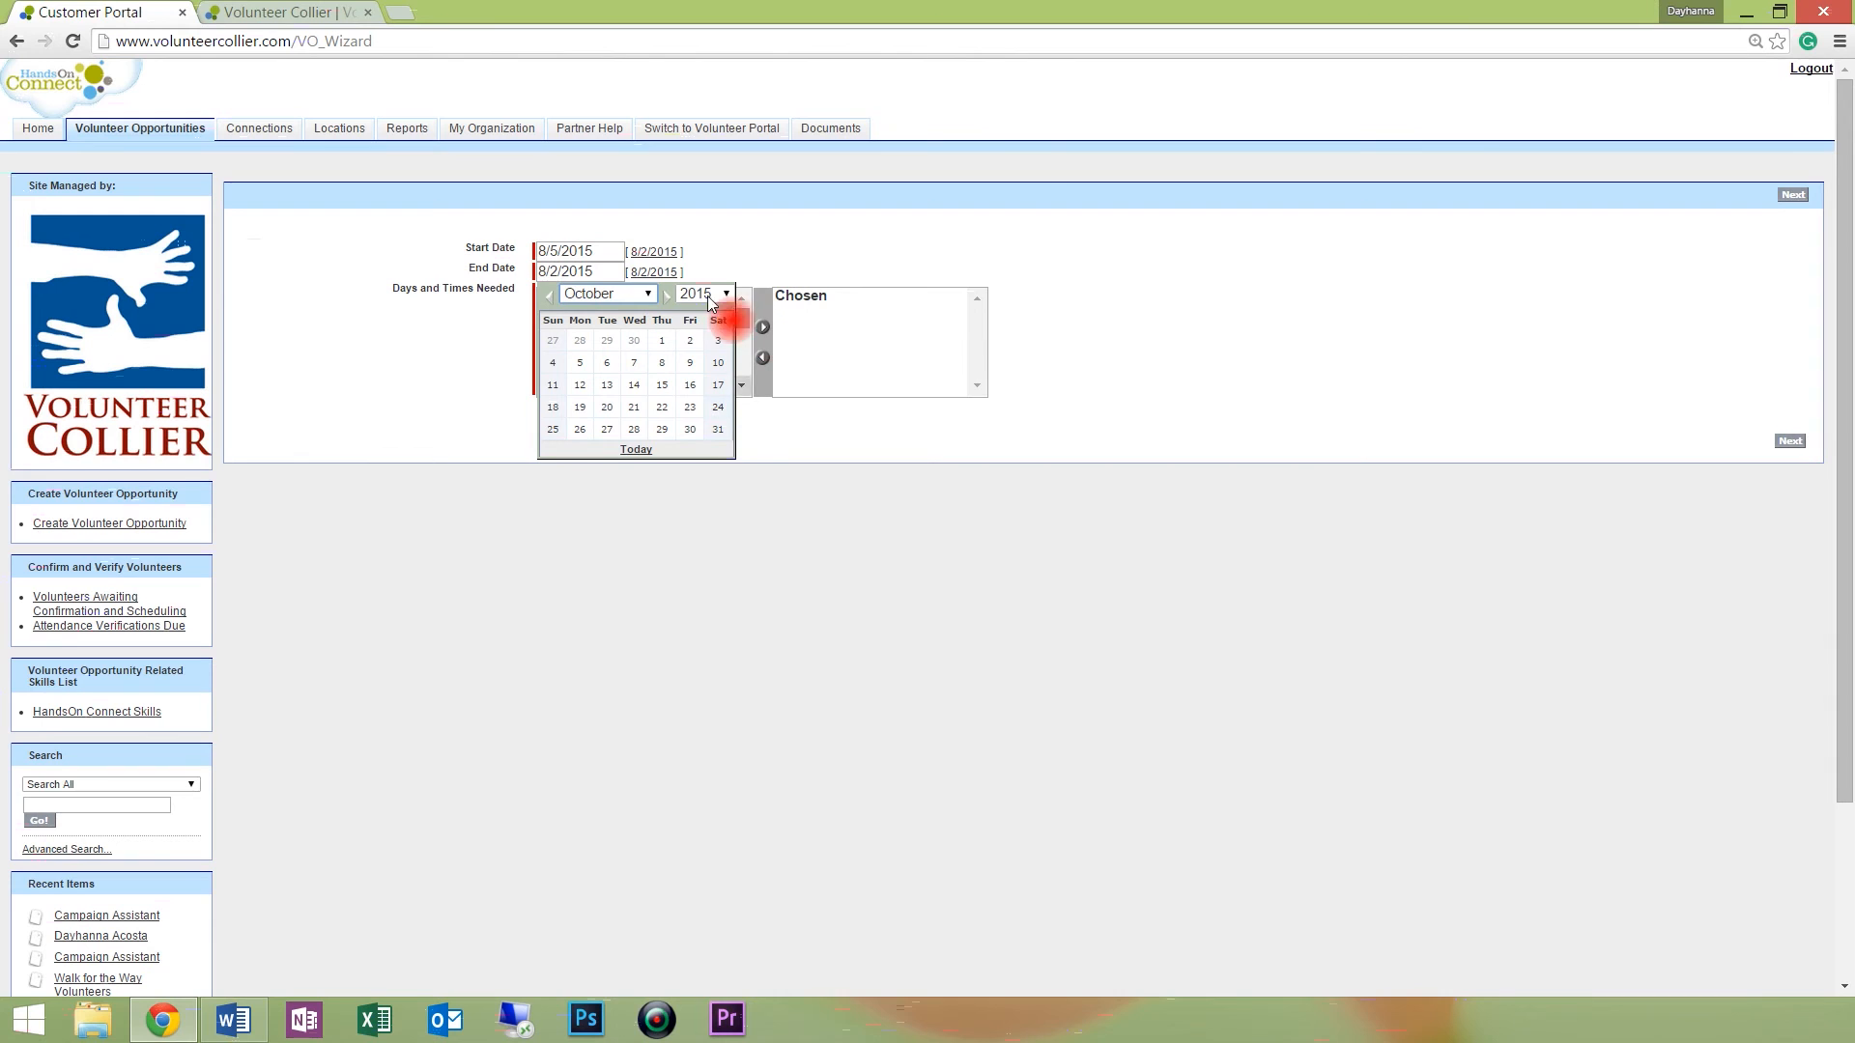
pyautogui.click(718, 430)
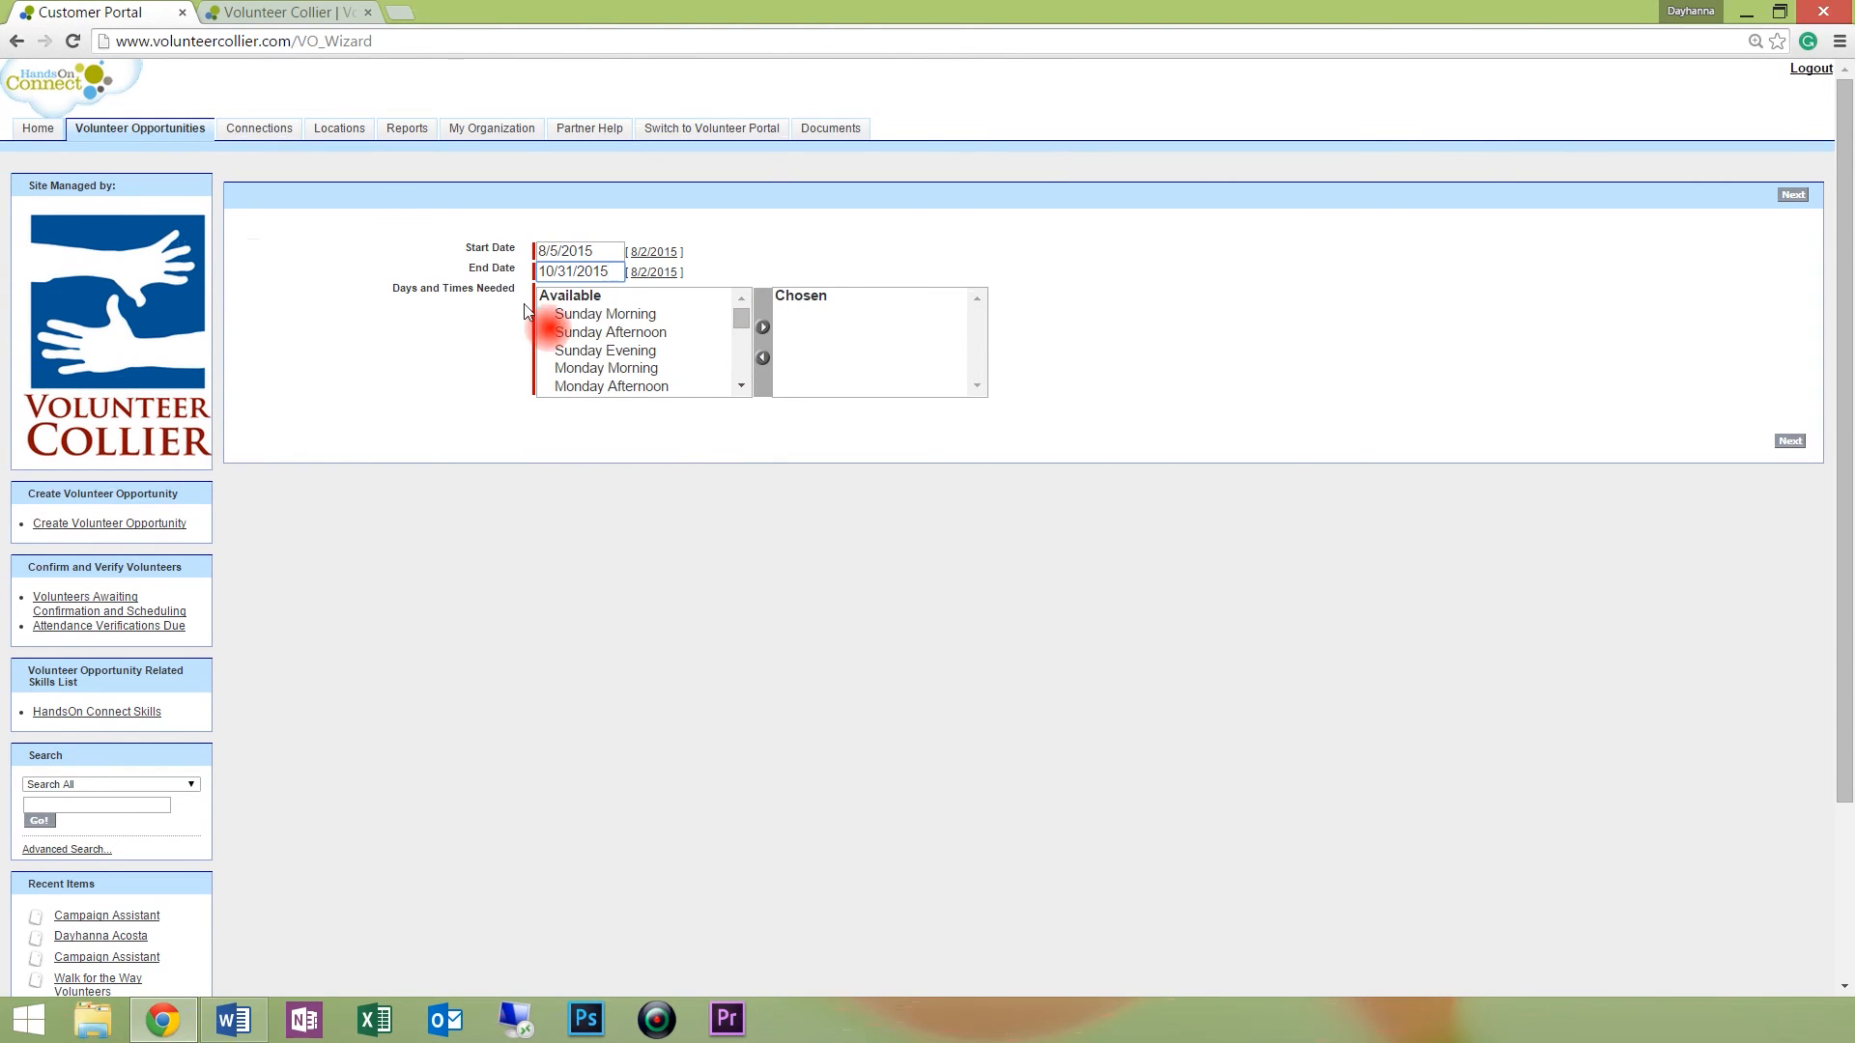
# Add all Monday to Friday time slots except Thursday Evening and Friday Evening to the days and times needed, and continue the wizard.
pyautogui.click(634, 317)
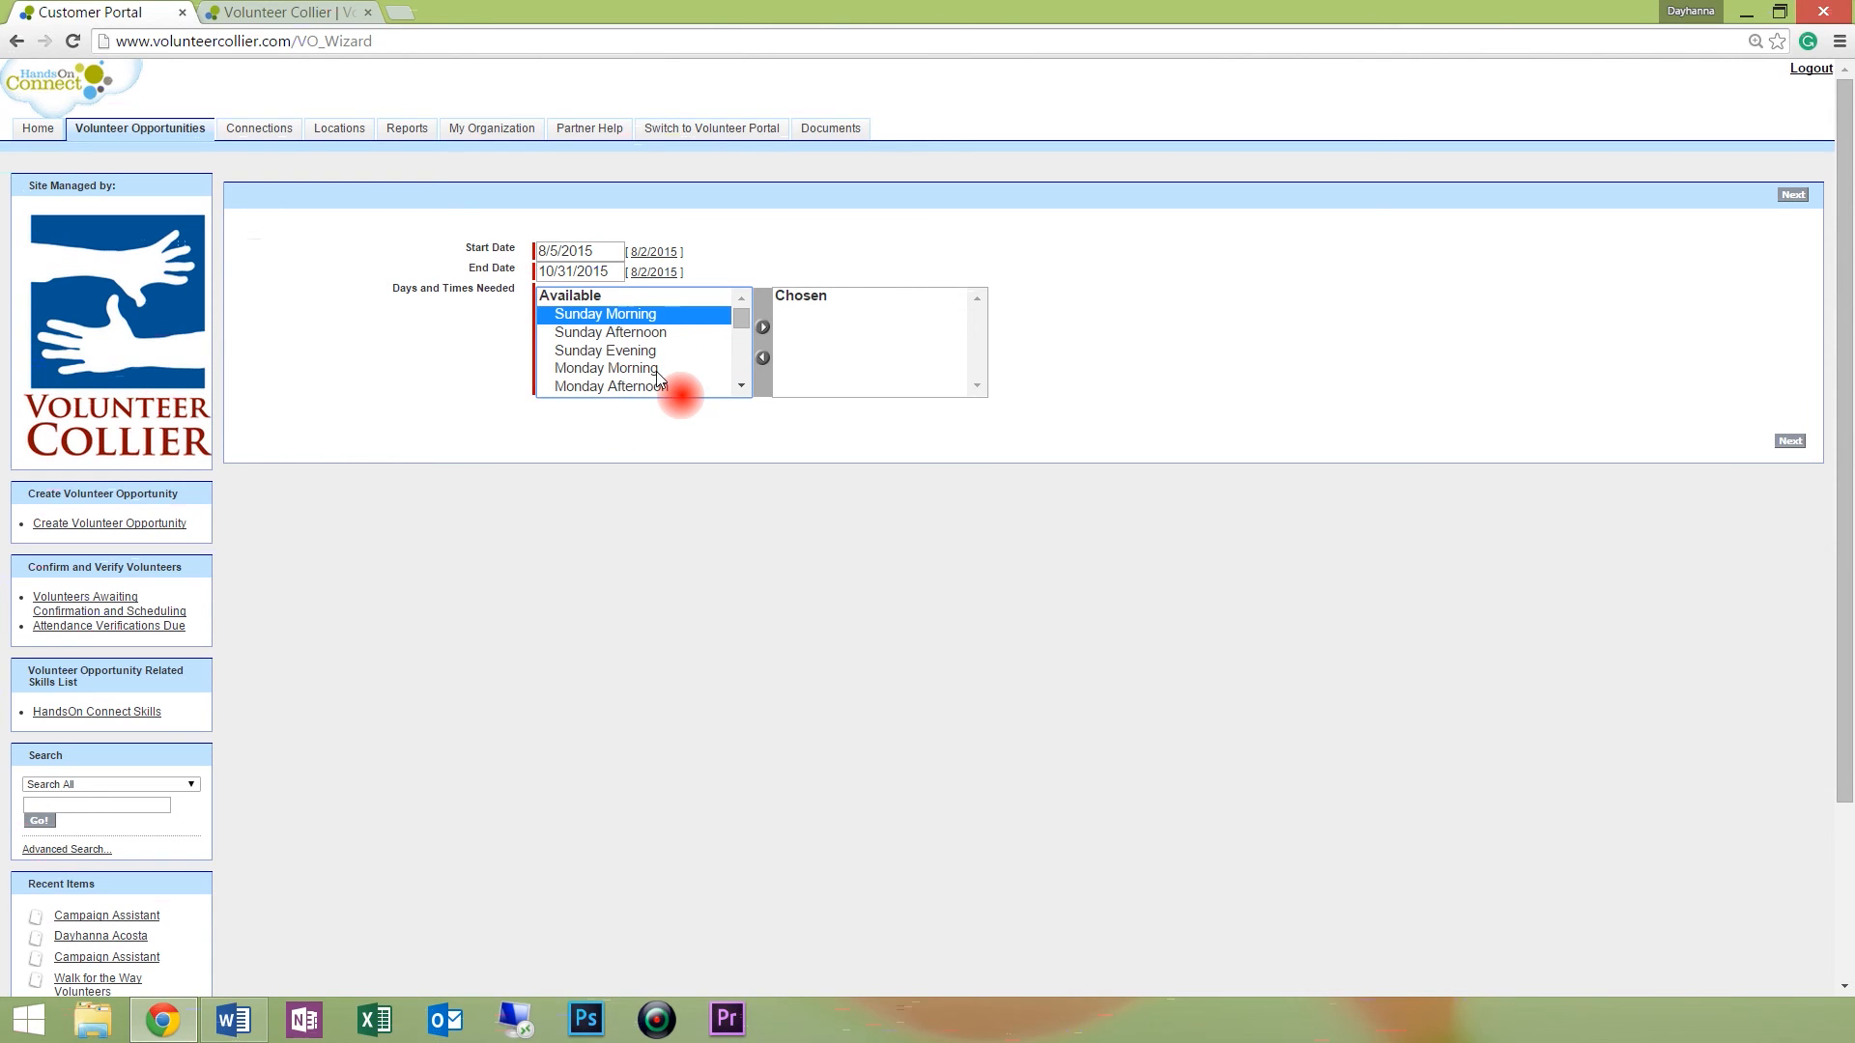
pyautogui.click(684, 370)
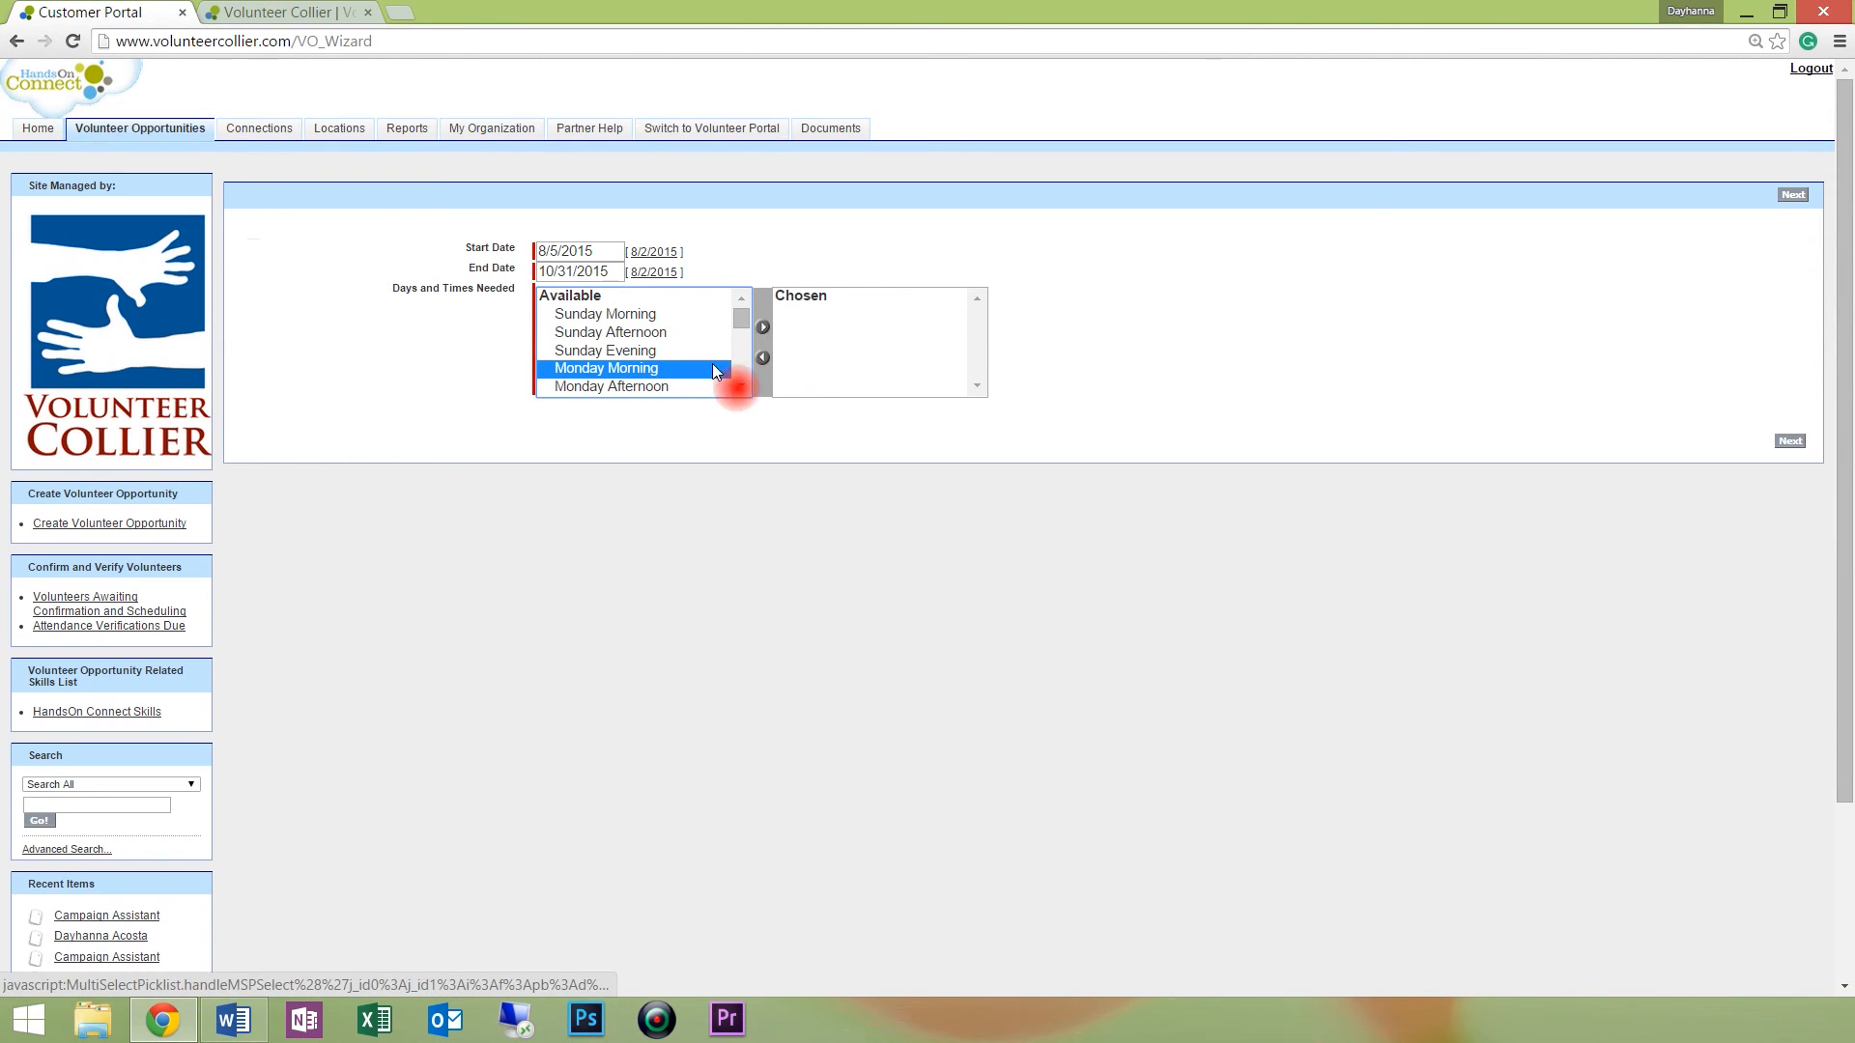
pyautogui.click(763, 327)
pyautogui.click(623, 369)
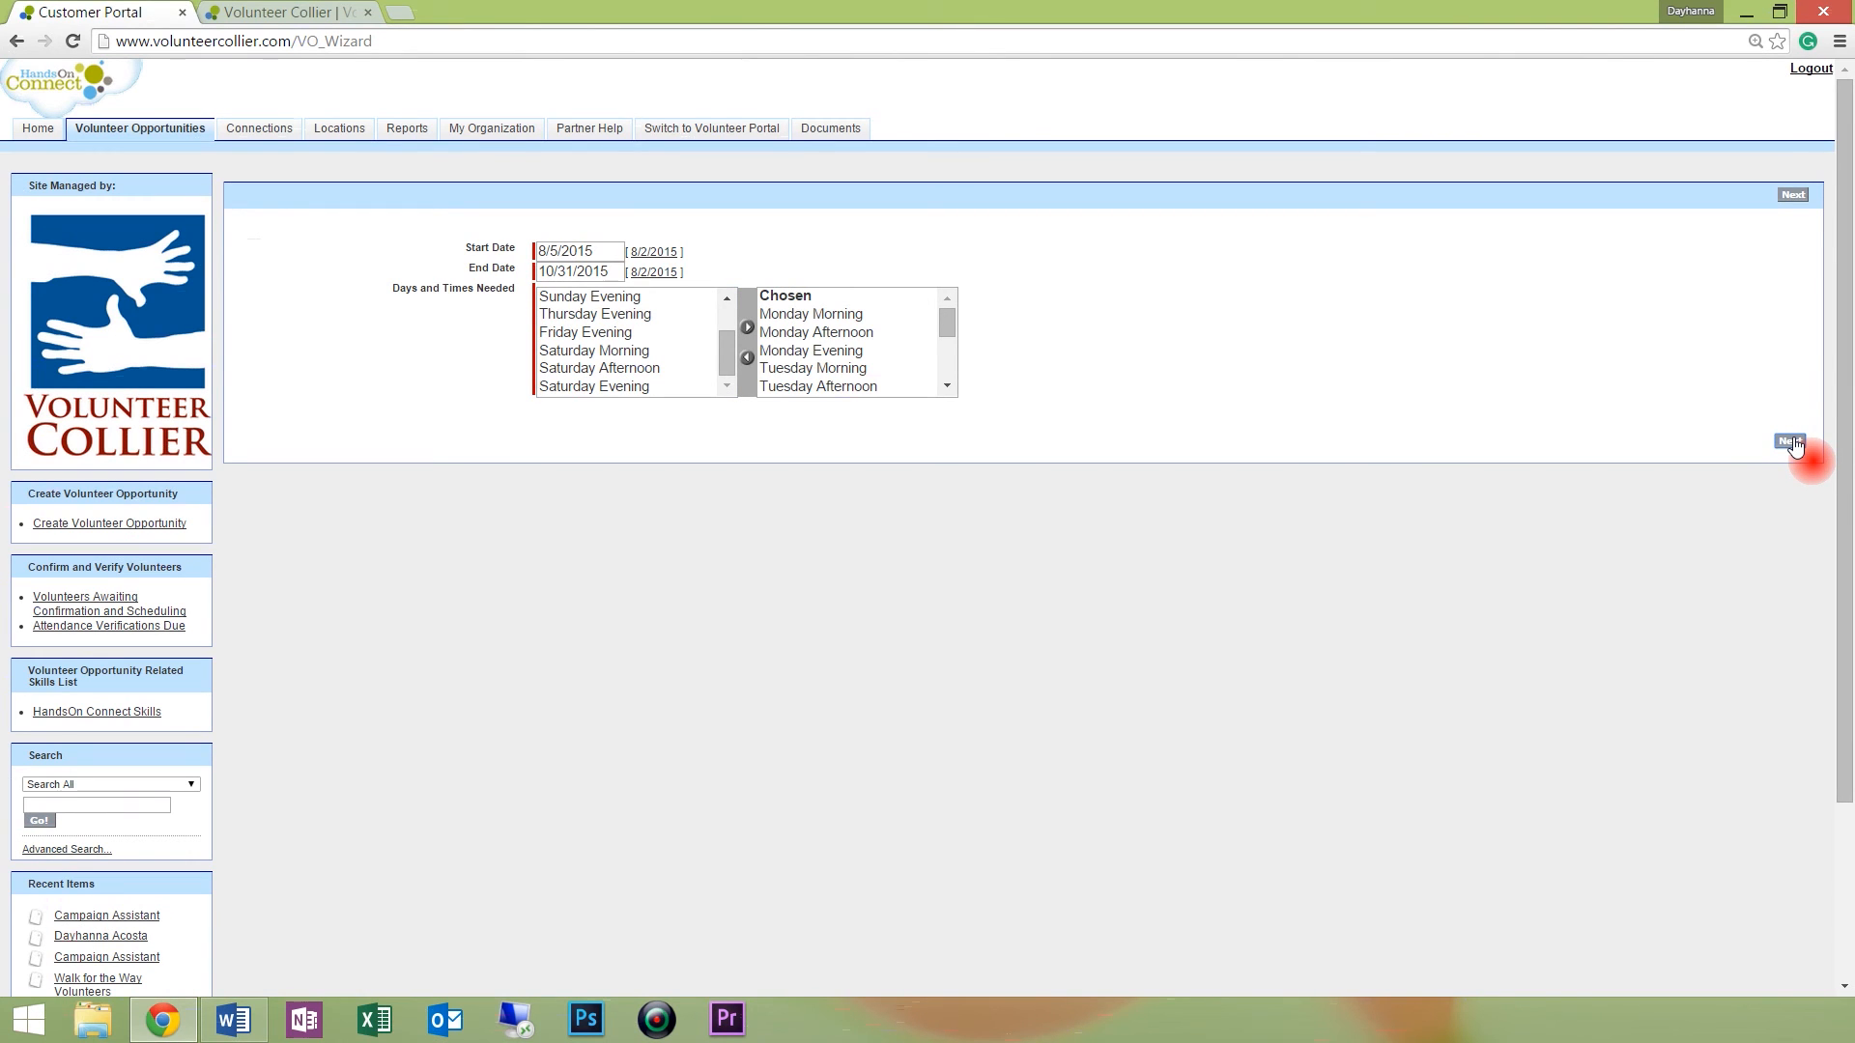
pyautogui.click(1792, 442)
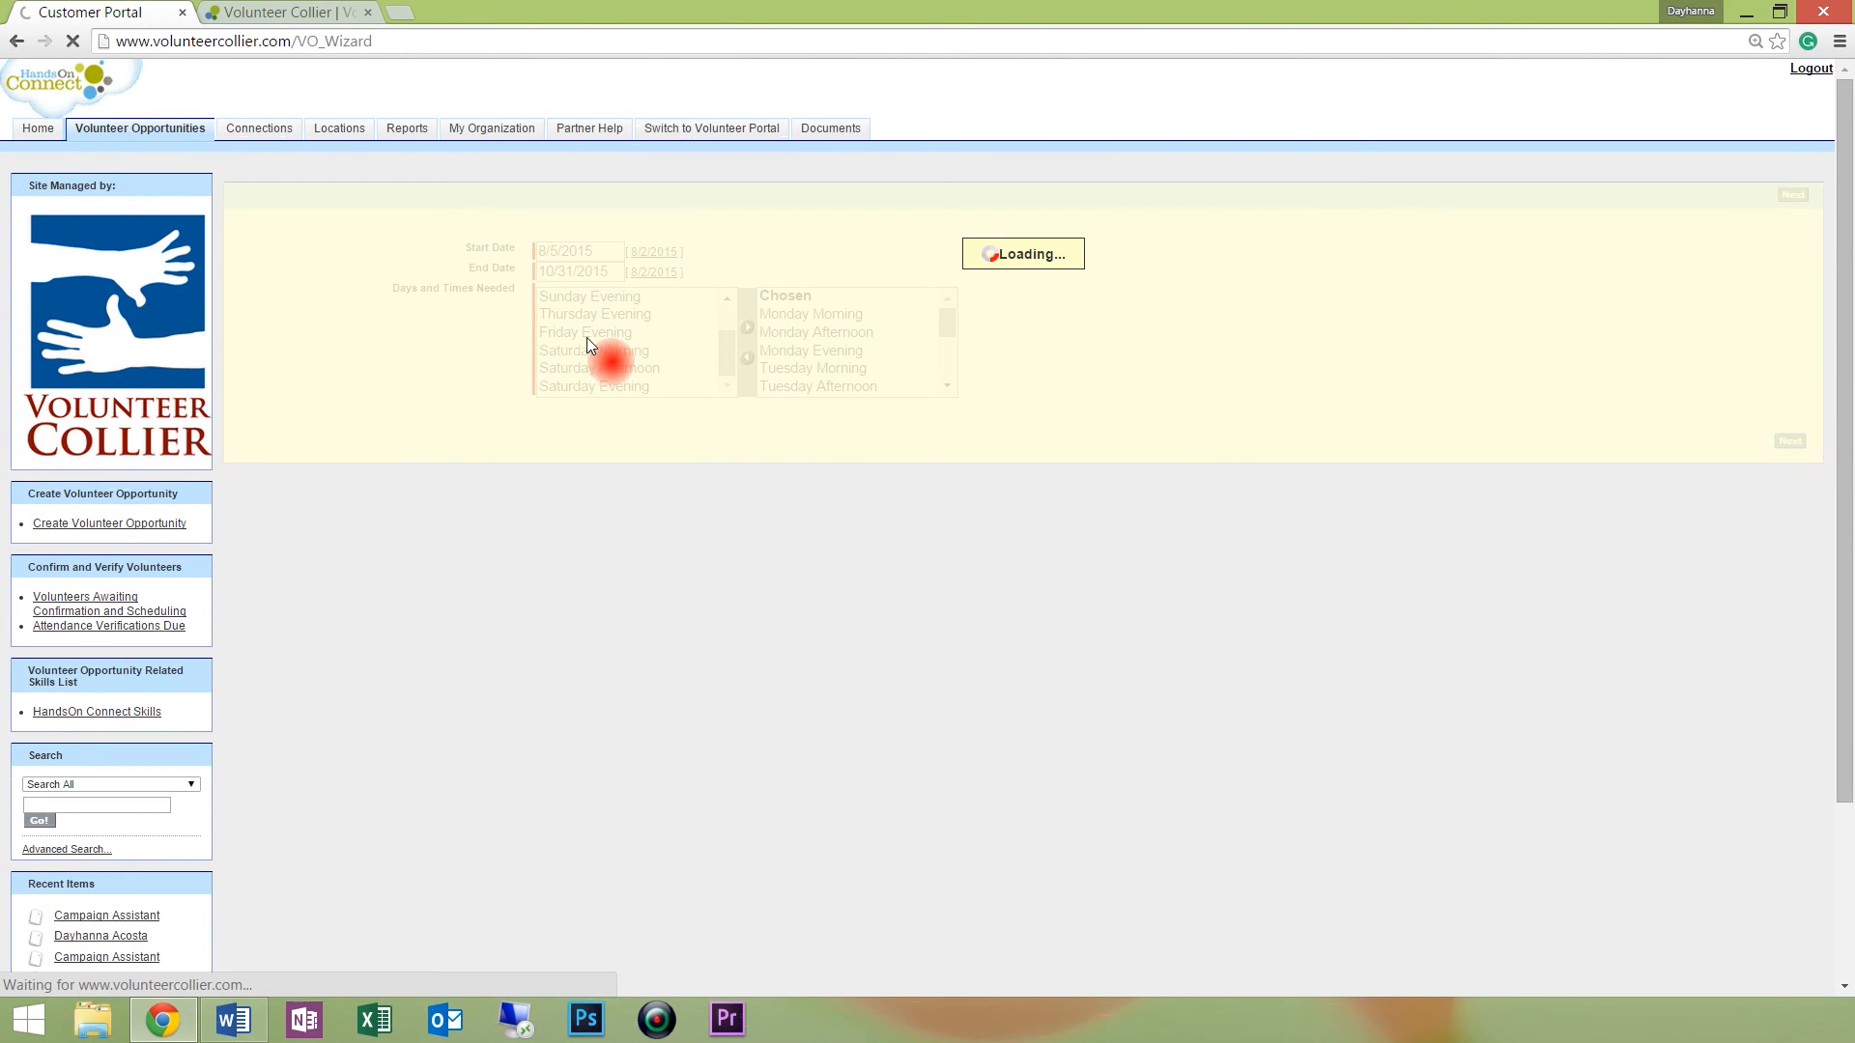